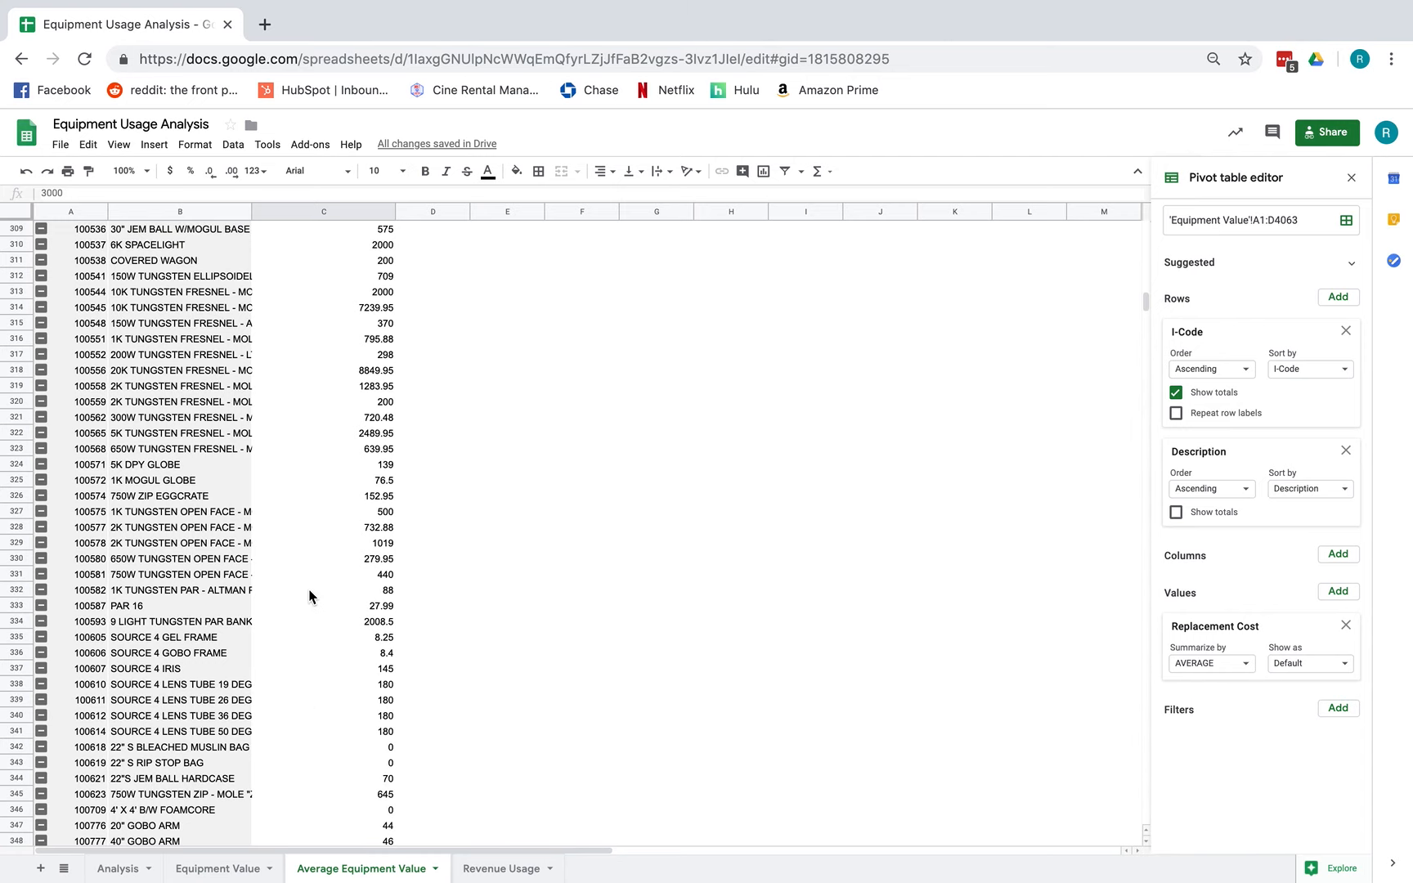
Step: Close the pivot table editor and return to the first rows of the Average Equipment Value table
{"action": "scroll", "coordinate": [311, 595], "scroll_direction": "up", "scroll_amount": 20}
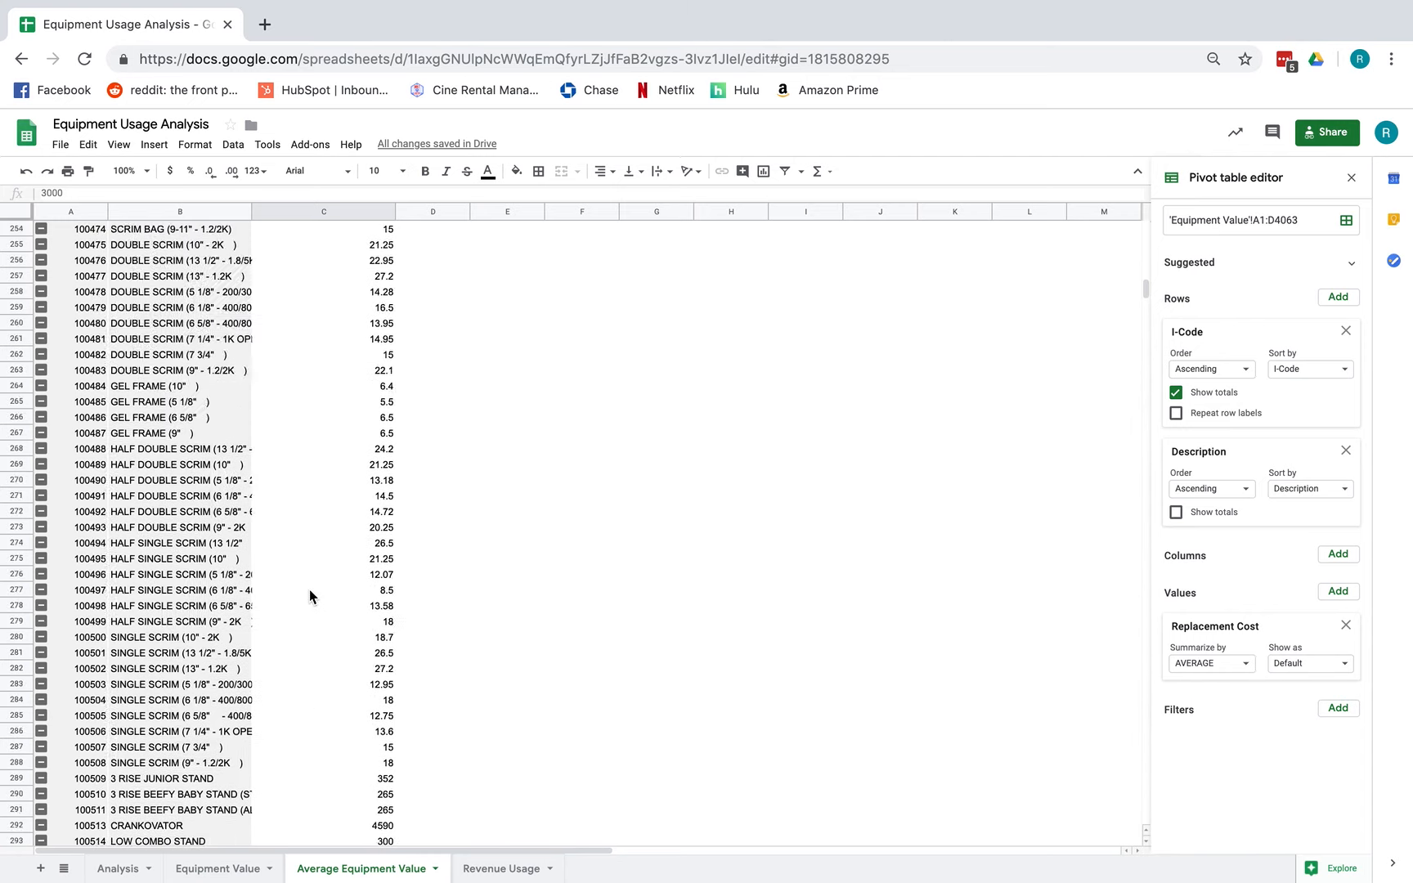
{"action": "left_click", "coordinate": [1351, 177]}
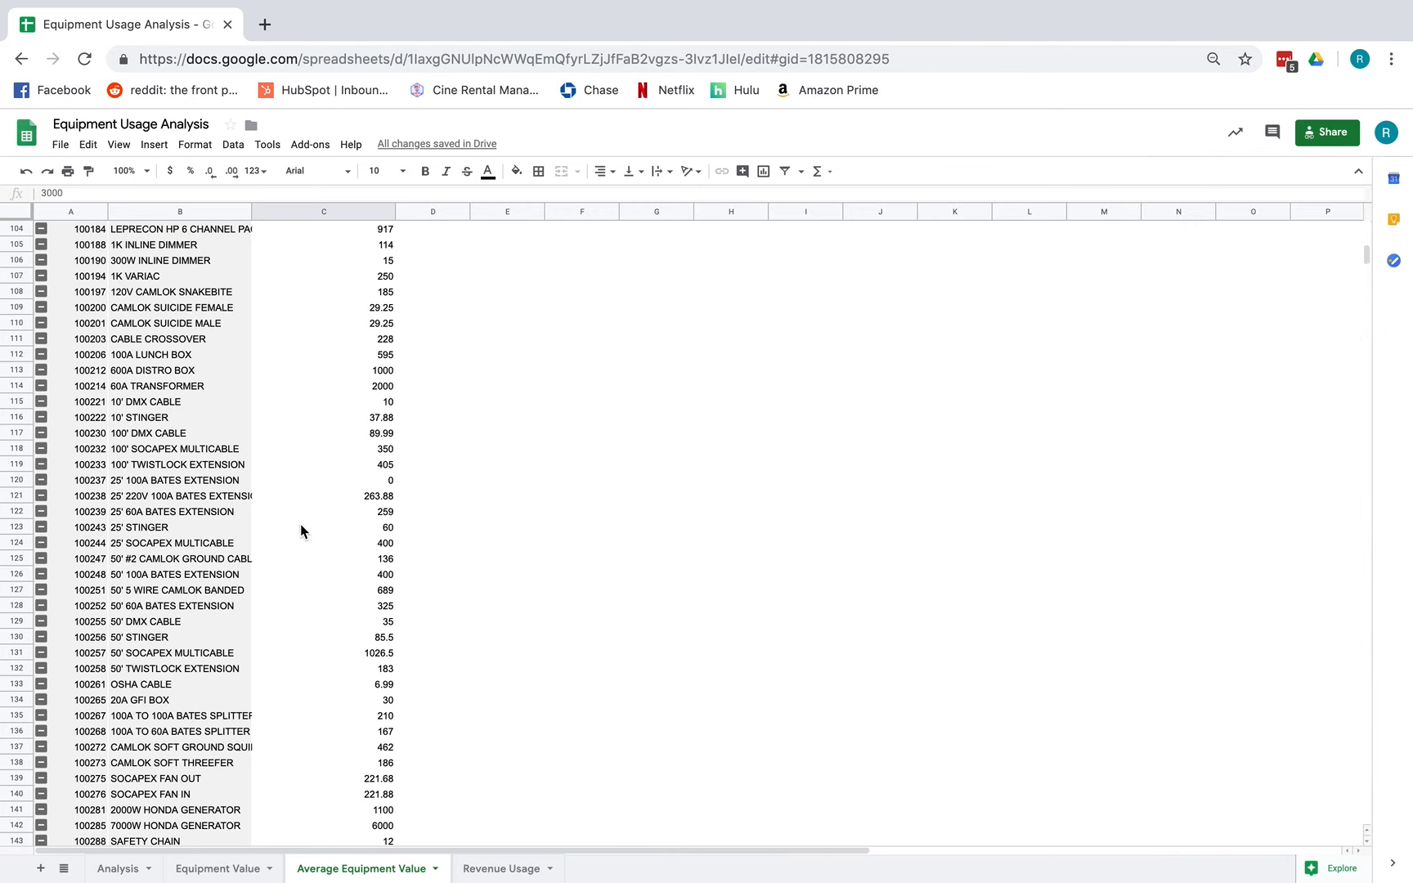
{"action": "scroll", "coordinate": [300, 531], "scroll_direction": "up", "scroll_amount": 18}
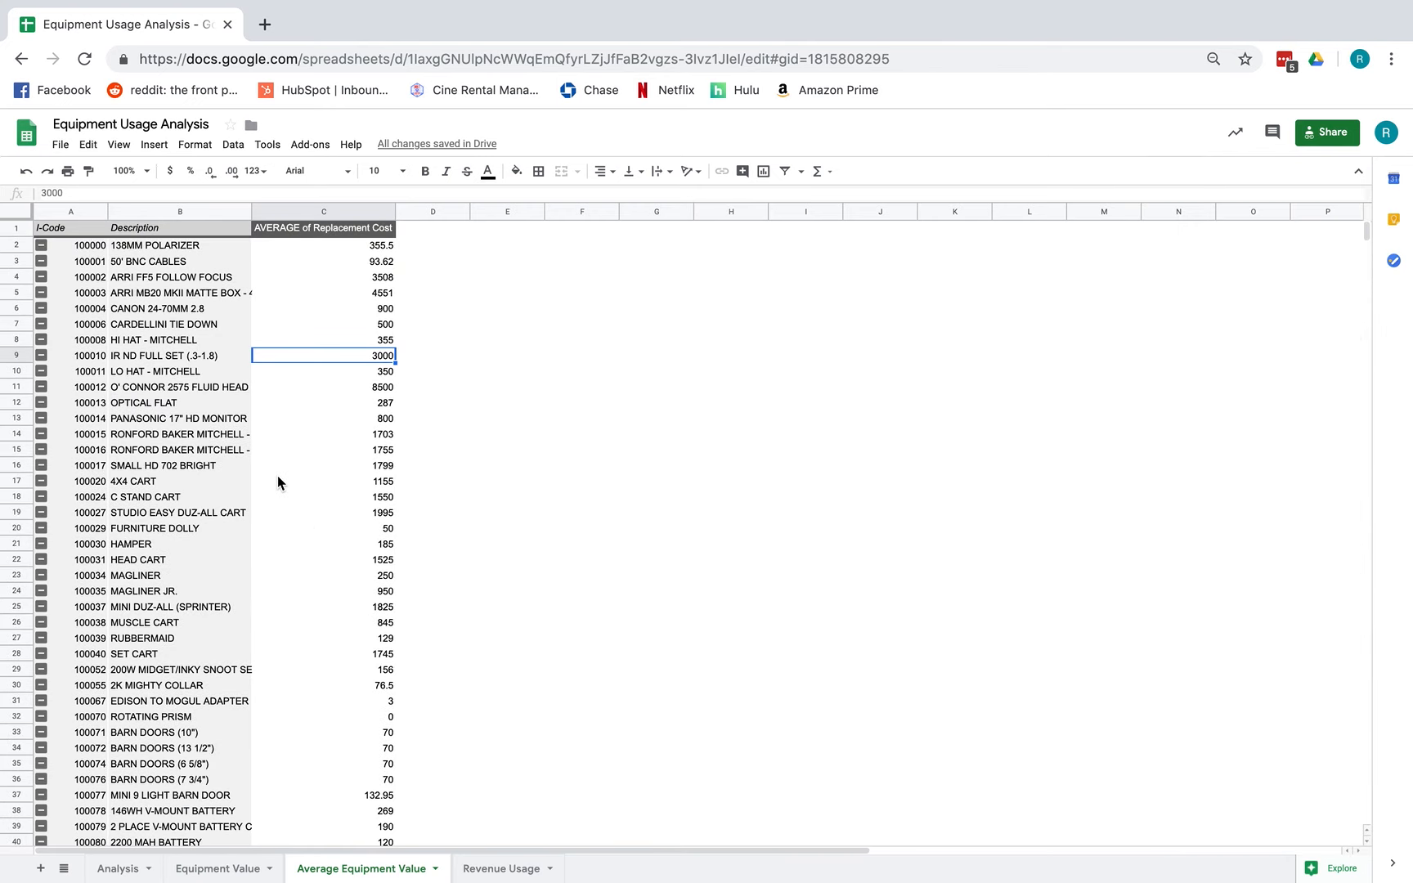
Step: Locate the repeated 12" TENT STAKE rows on the Equipment Value sheet and go through their descriptions
{"action": "left_click", "coordinate": [229, 868]}
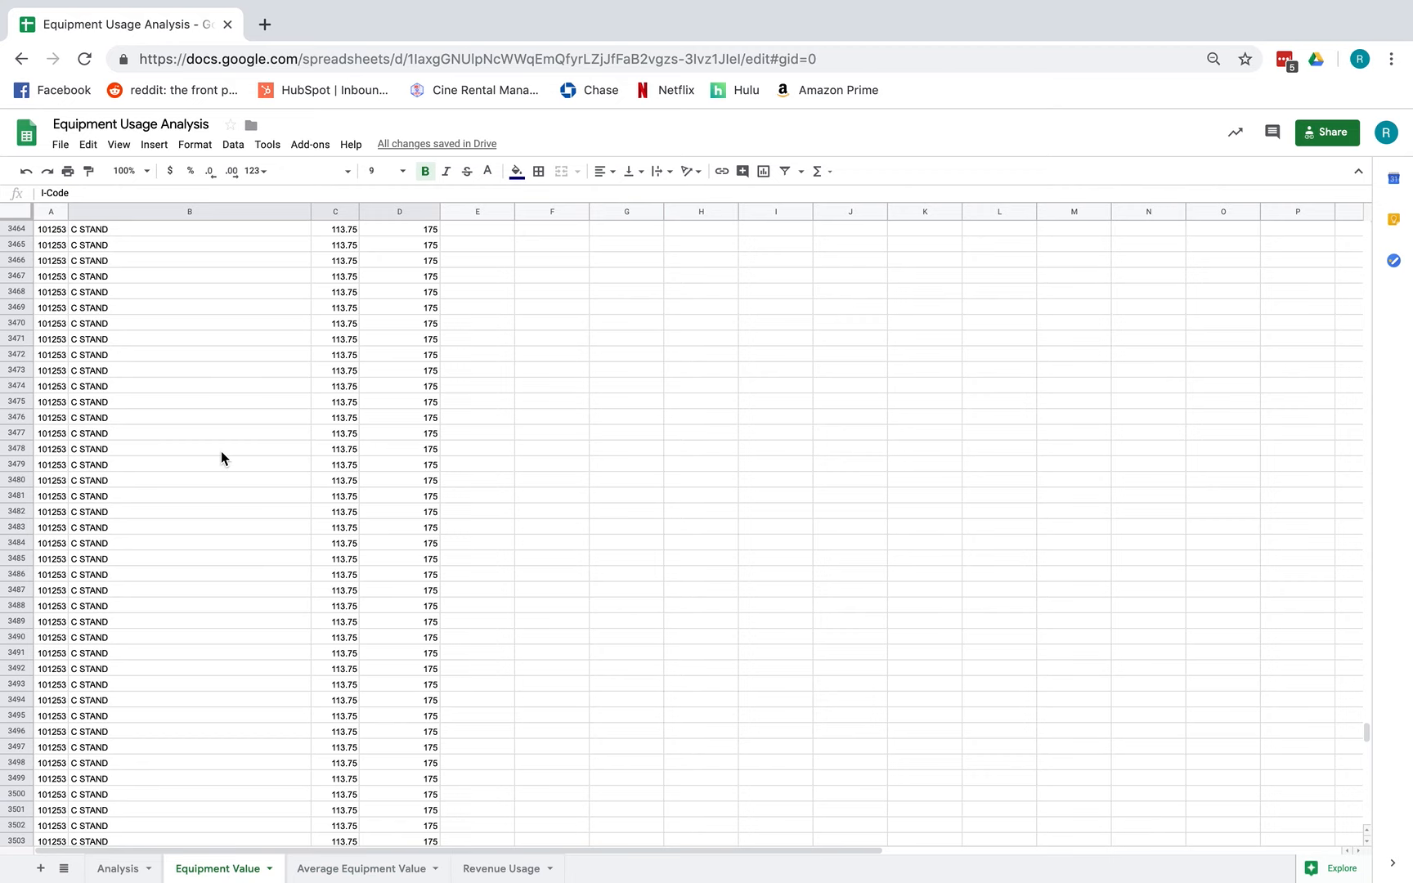
{"action": "scroll", "coordinate": [1280, 438], "scroll_direction": "up", "scroll_amount": 10}
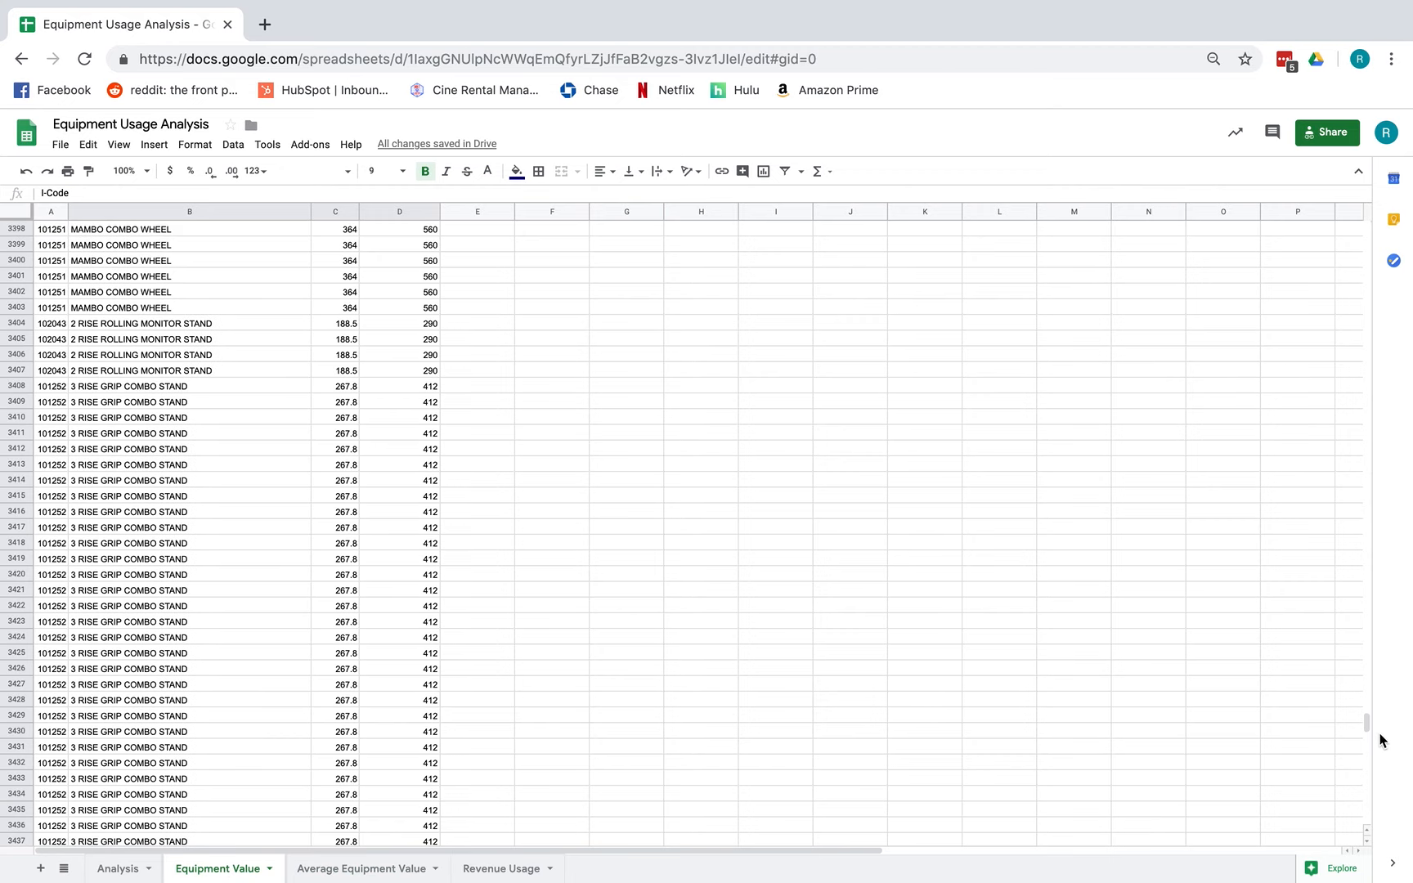
{"action": "left_click_drag", "start_coordinate": [1366, 723], "coordinate": [1361, 629]}
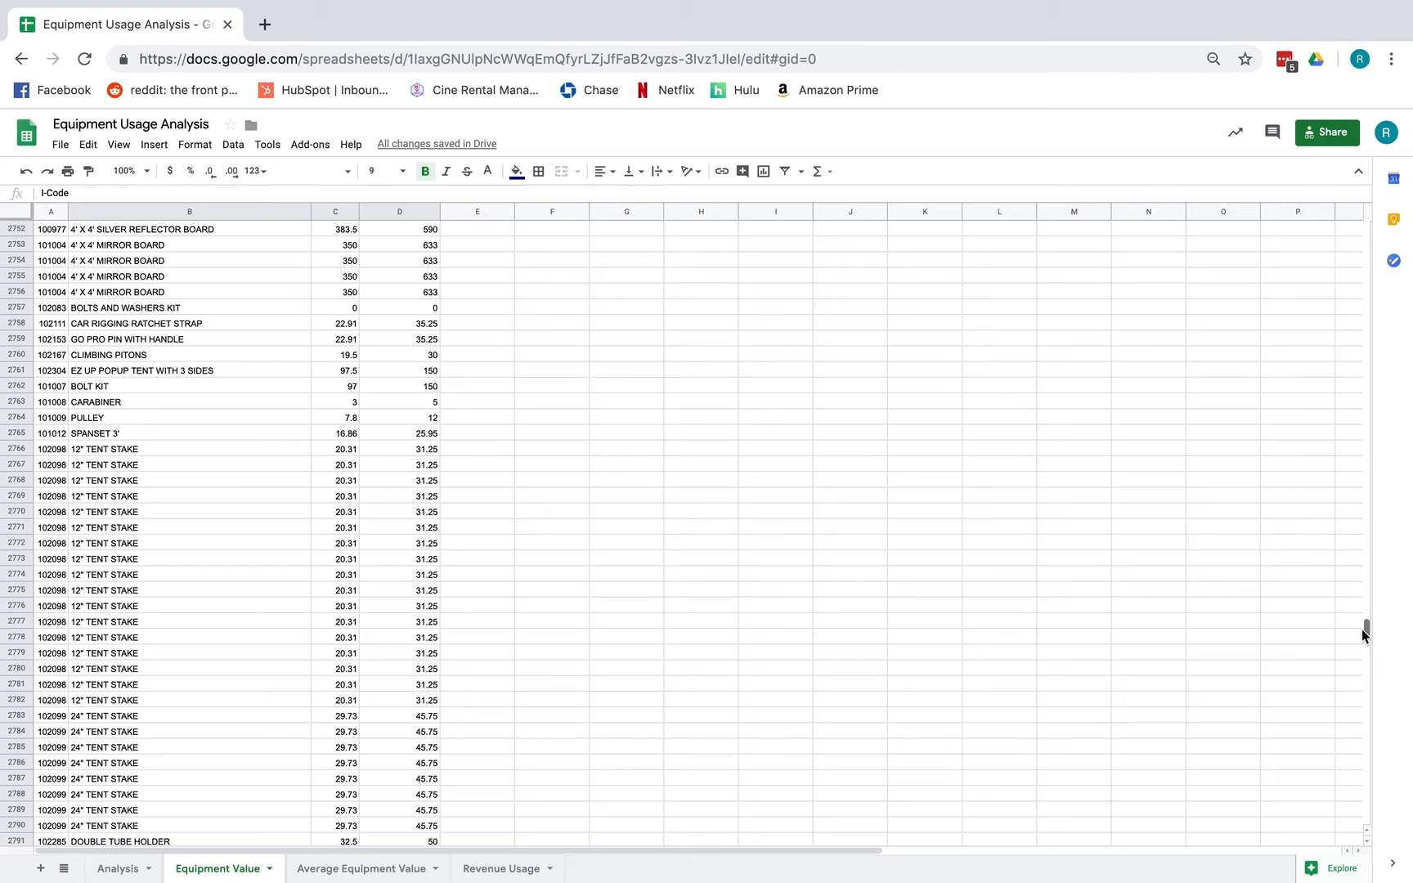
{"action": "left_click", "coordinate": [162, 454]}
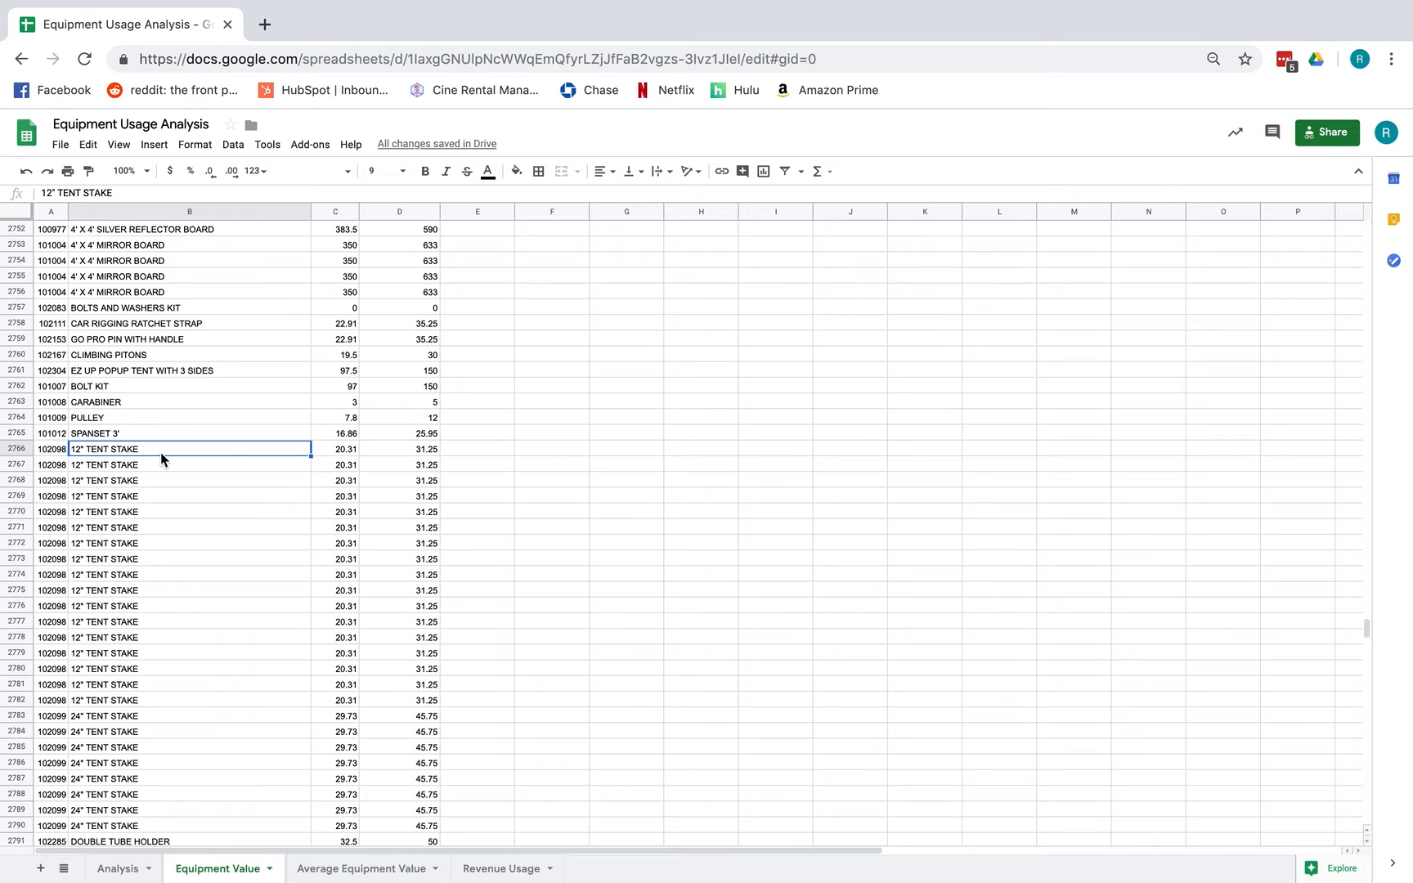
{"action": "key", "text": "Down"}
{"action": "key", "text": "Down"}
{"action": "key", "text": "Down"}
{"action": "key", "text": "Down"}
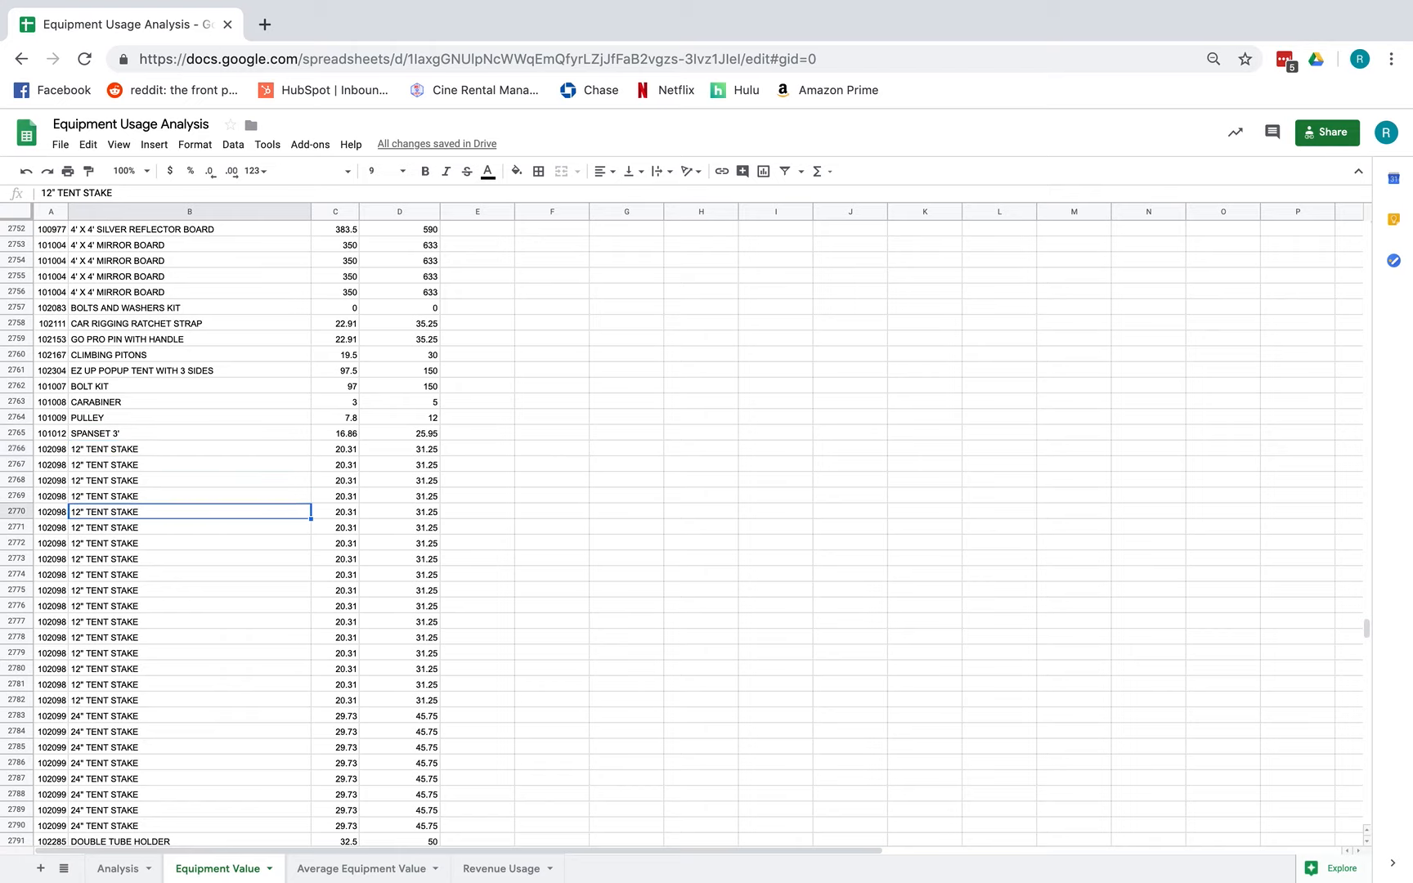
Step: Compare the values in columns C and D across several of the 12" TENT STAKE rows
{"action": "key", "text": "Right"}
{"action": "key", "text": "Right"}
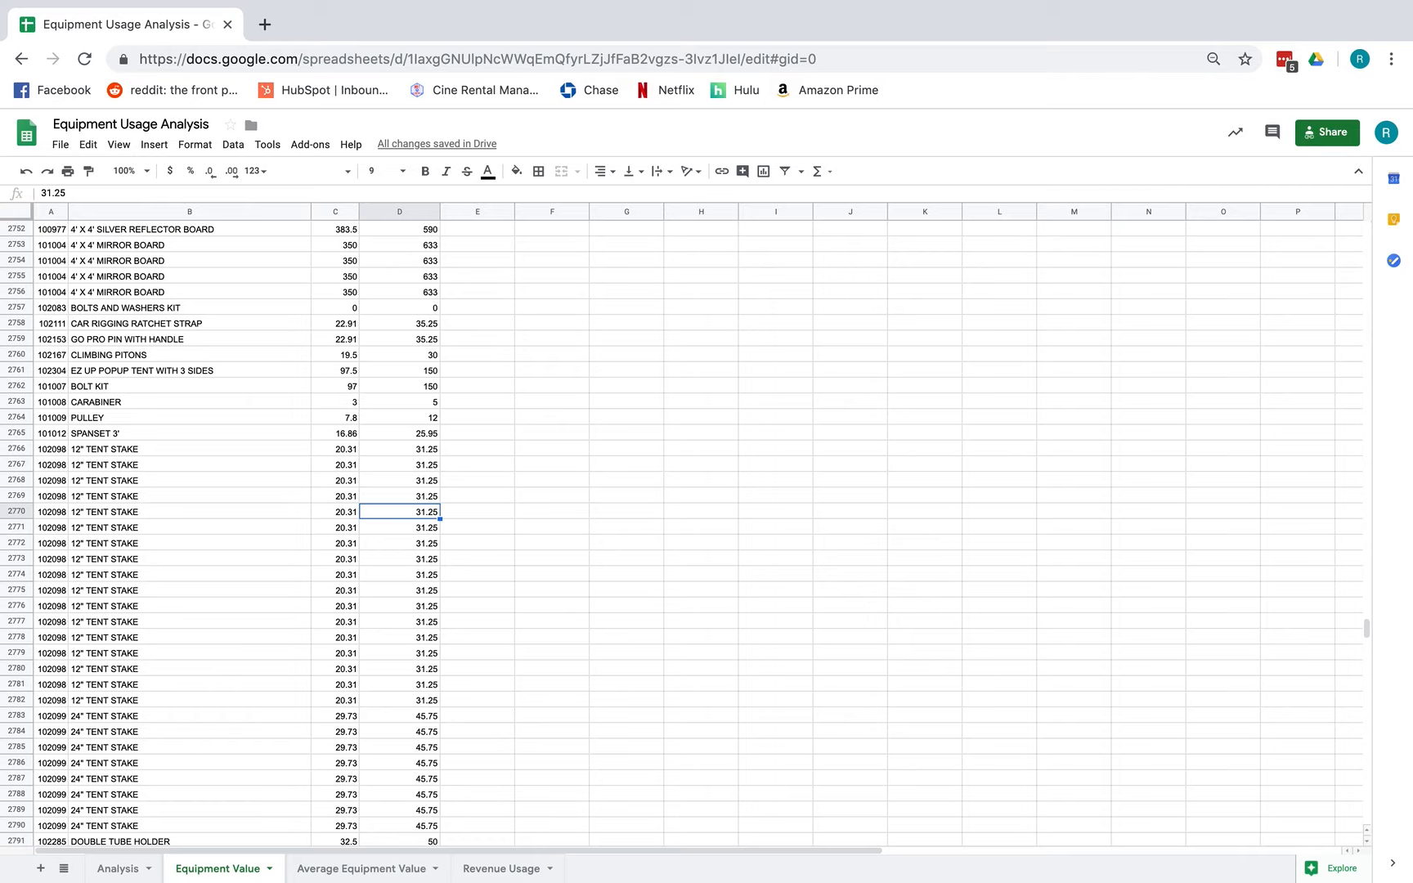
{"action": "key", "text": "Left"}
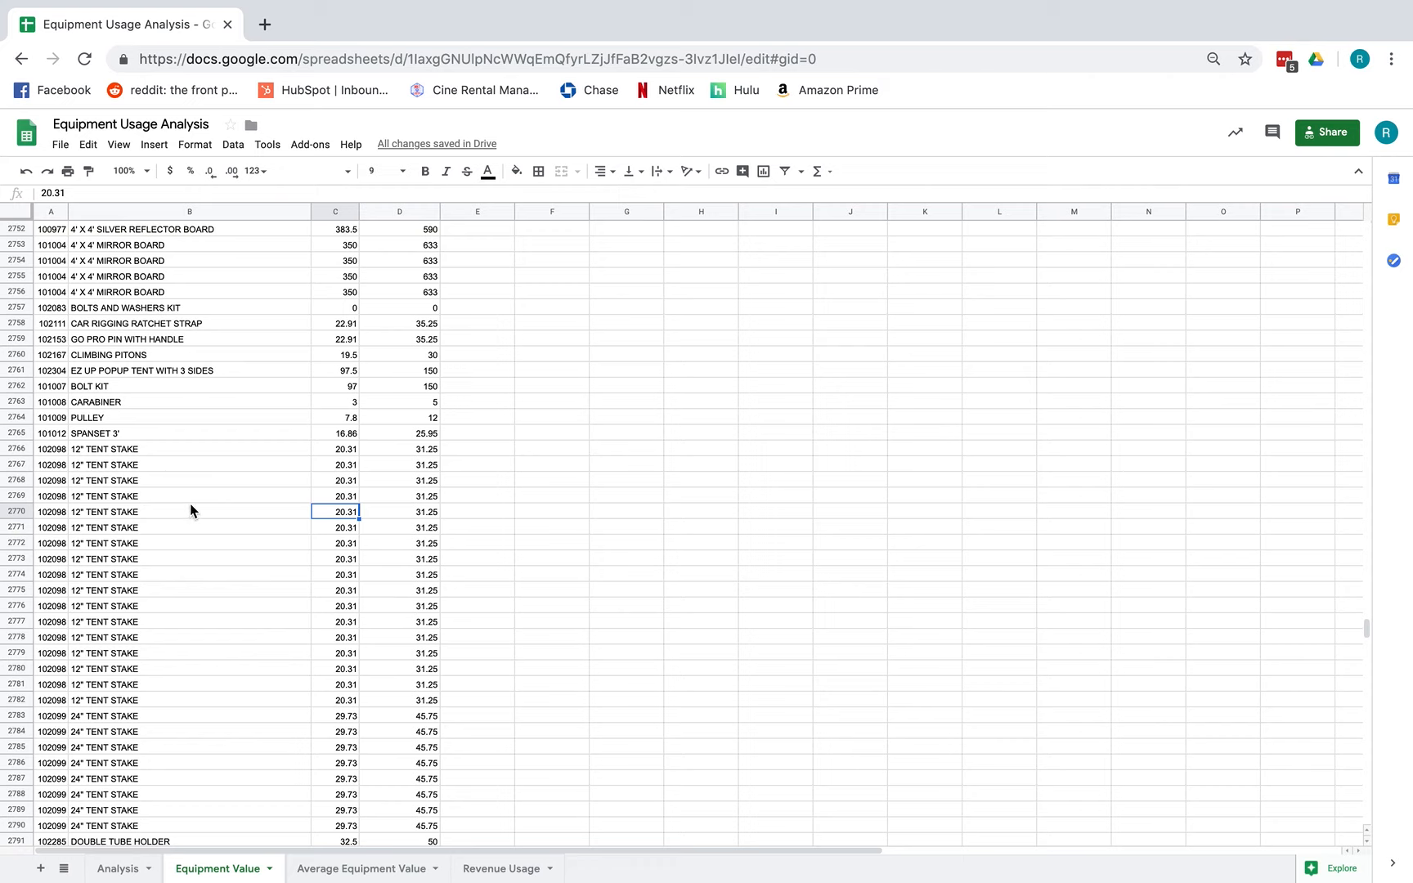
{"action": "scroll", "coordinate": [220, 512], "scroll_direction": "up", "scroll_amount": 2}
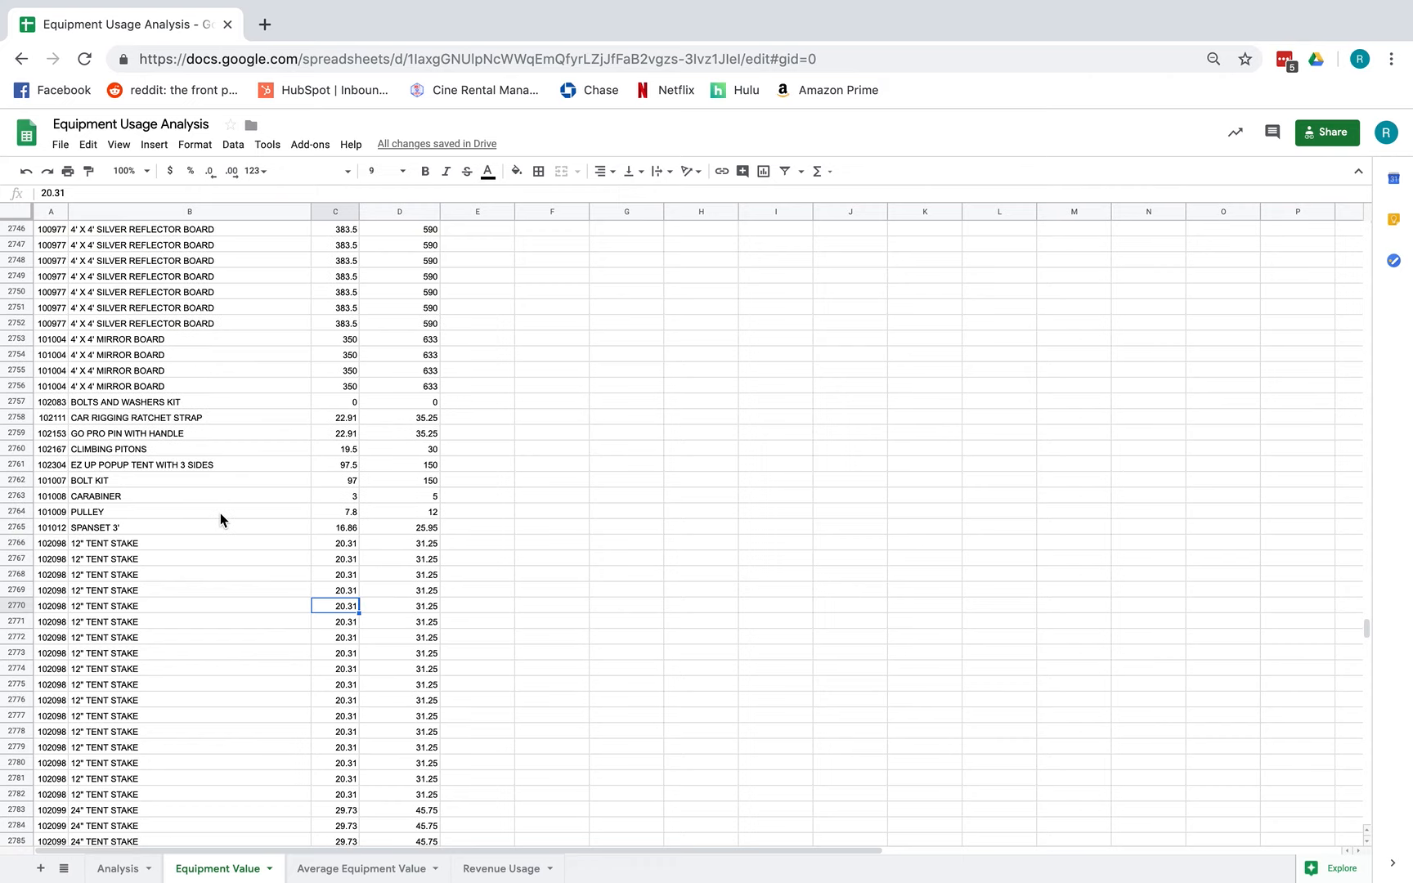
{"action": "scroll", "coordinate": [220, 603], "scroll_direction": "down", "scroll_amount": 1}
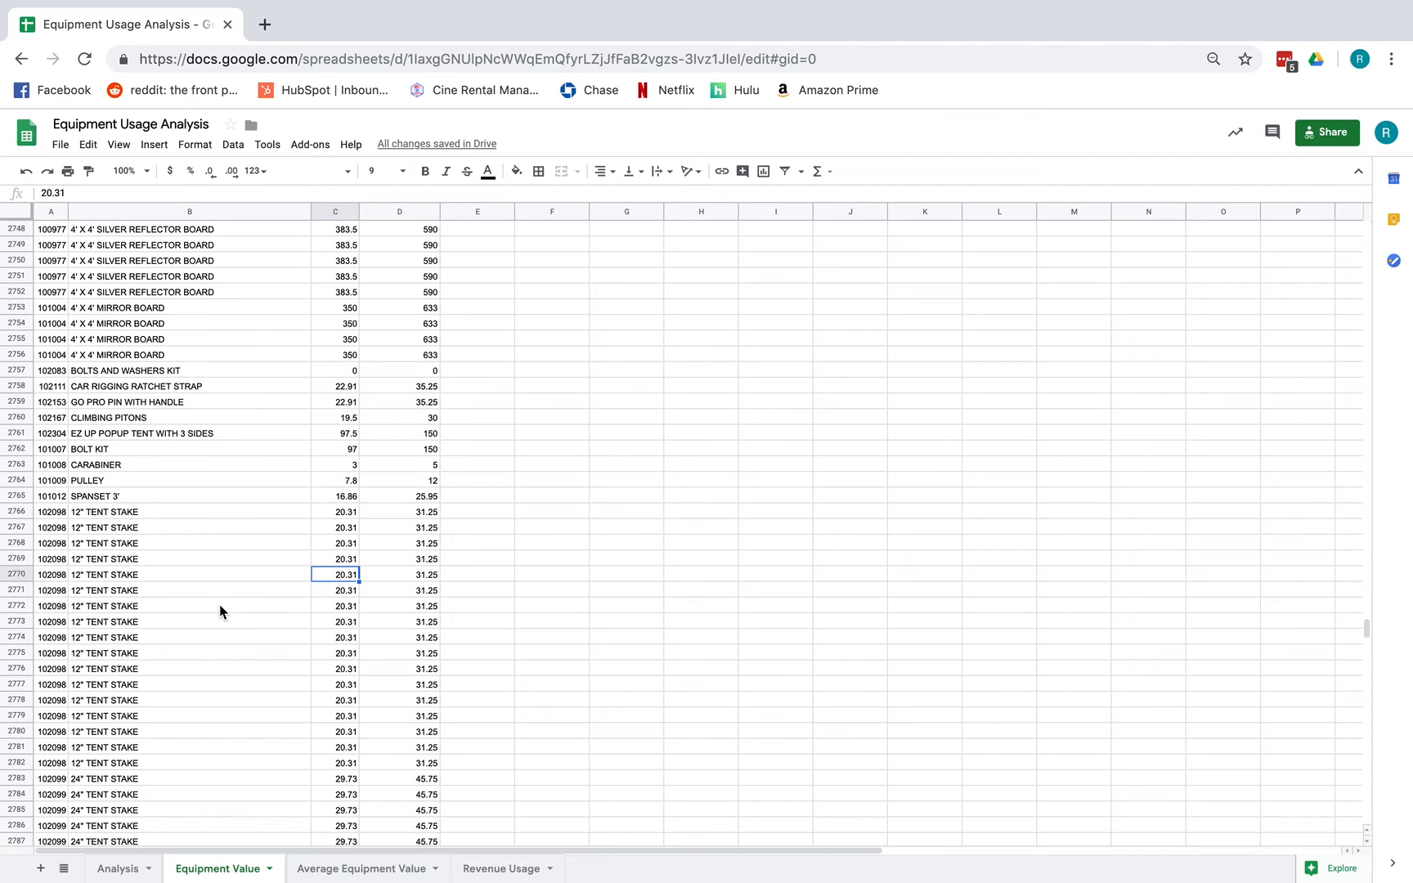
{"action": "left_click", "coordinate": [422, 515]}
{"action": "left_click", "coordinate": [422, 530]}
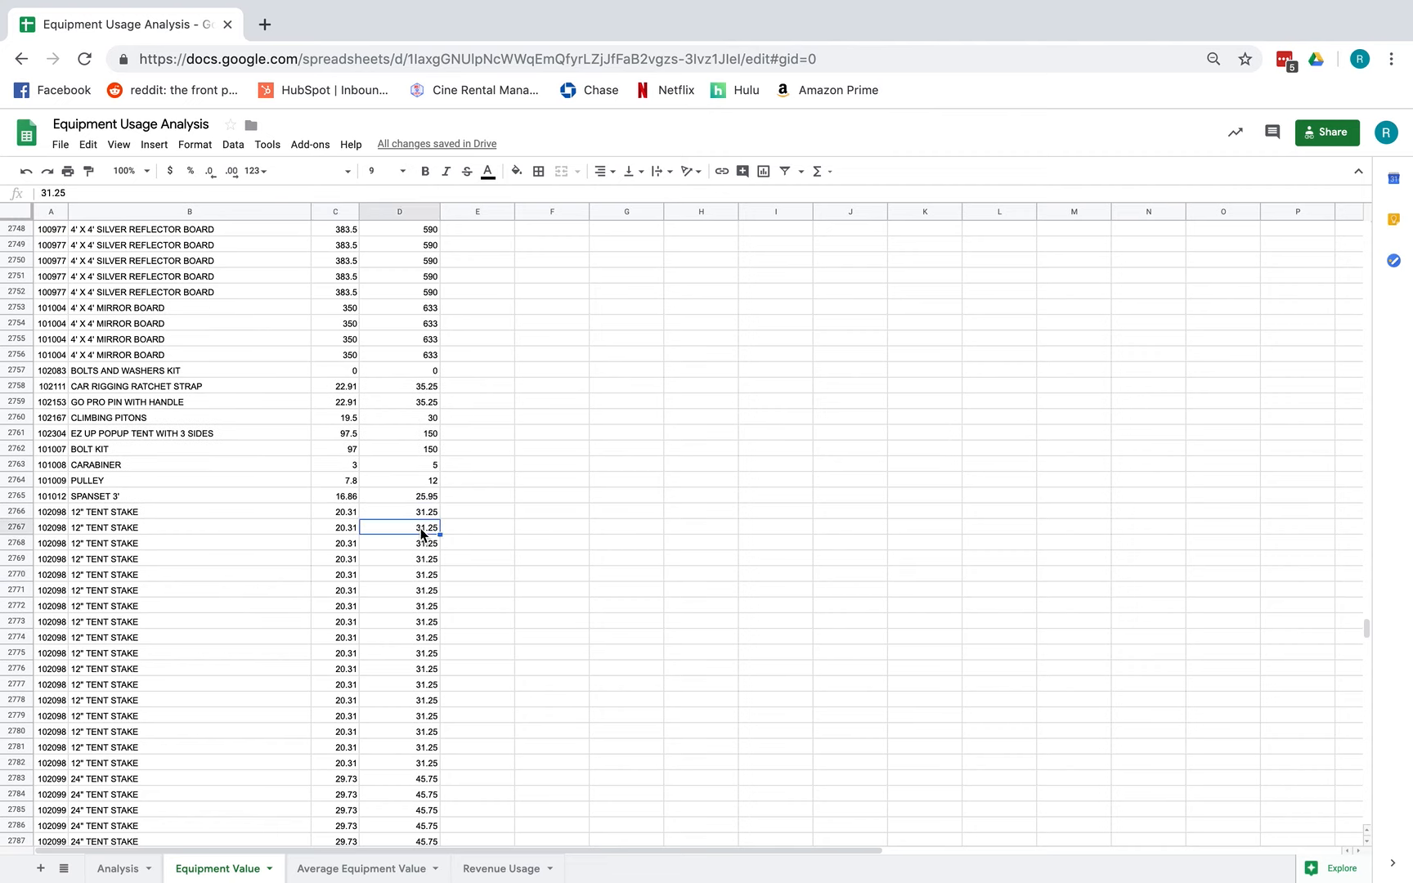
{"action": "left_click", "coordinate": [422, 561]}
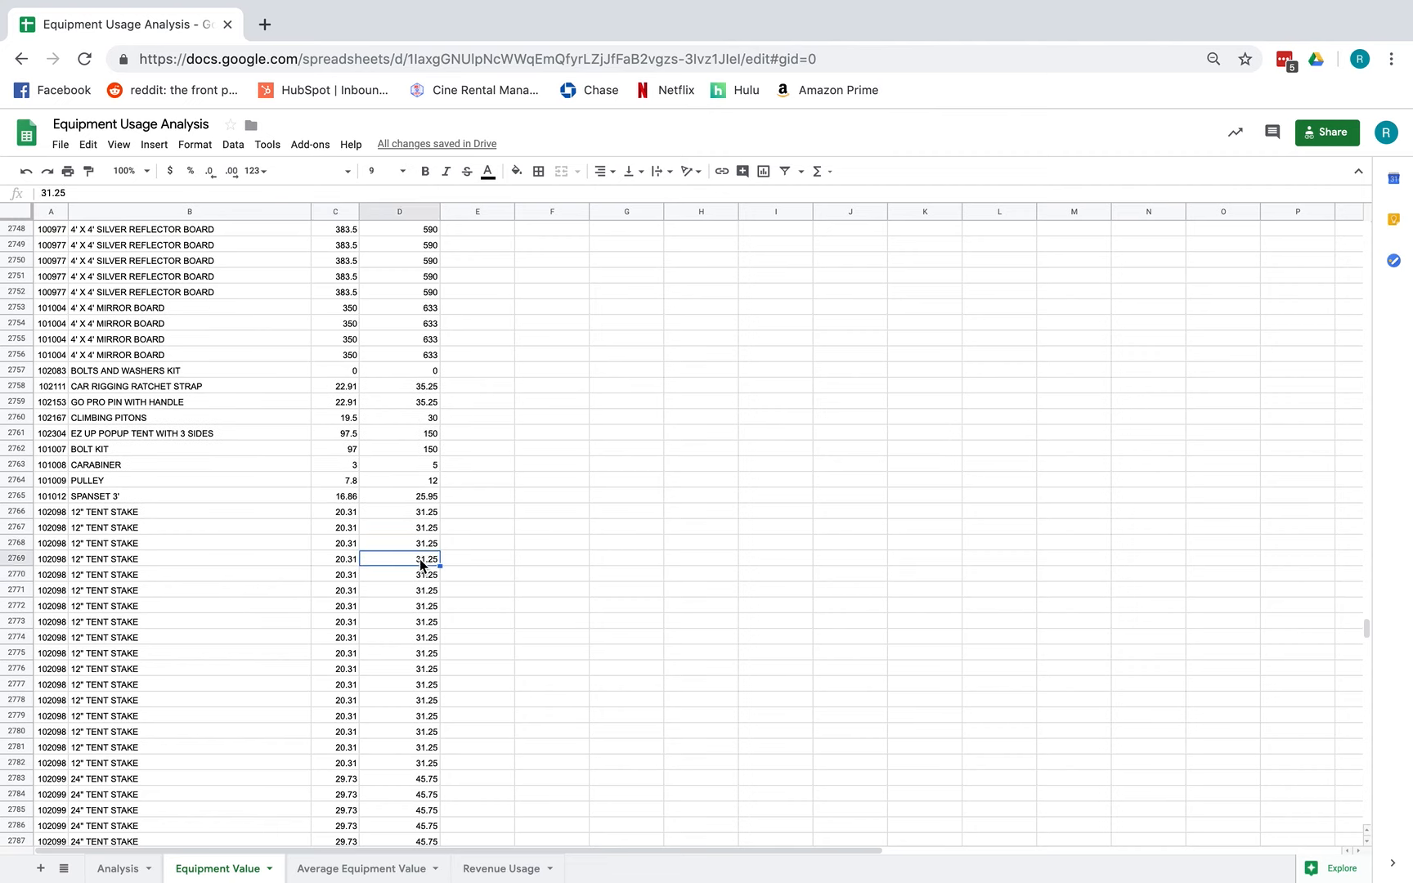
Step: Review the descriptions and average replacement costs in the pivot table on the Average Equipment Value sheet
{"action": "left_click", "coordinate": [354, 868]}
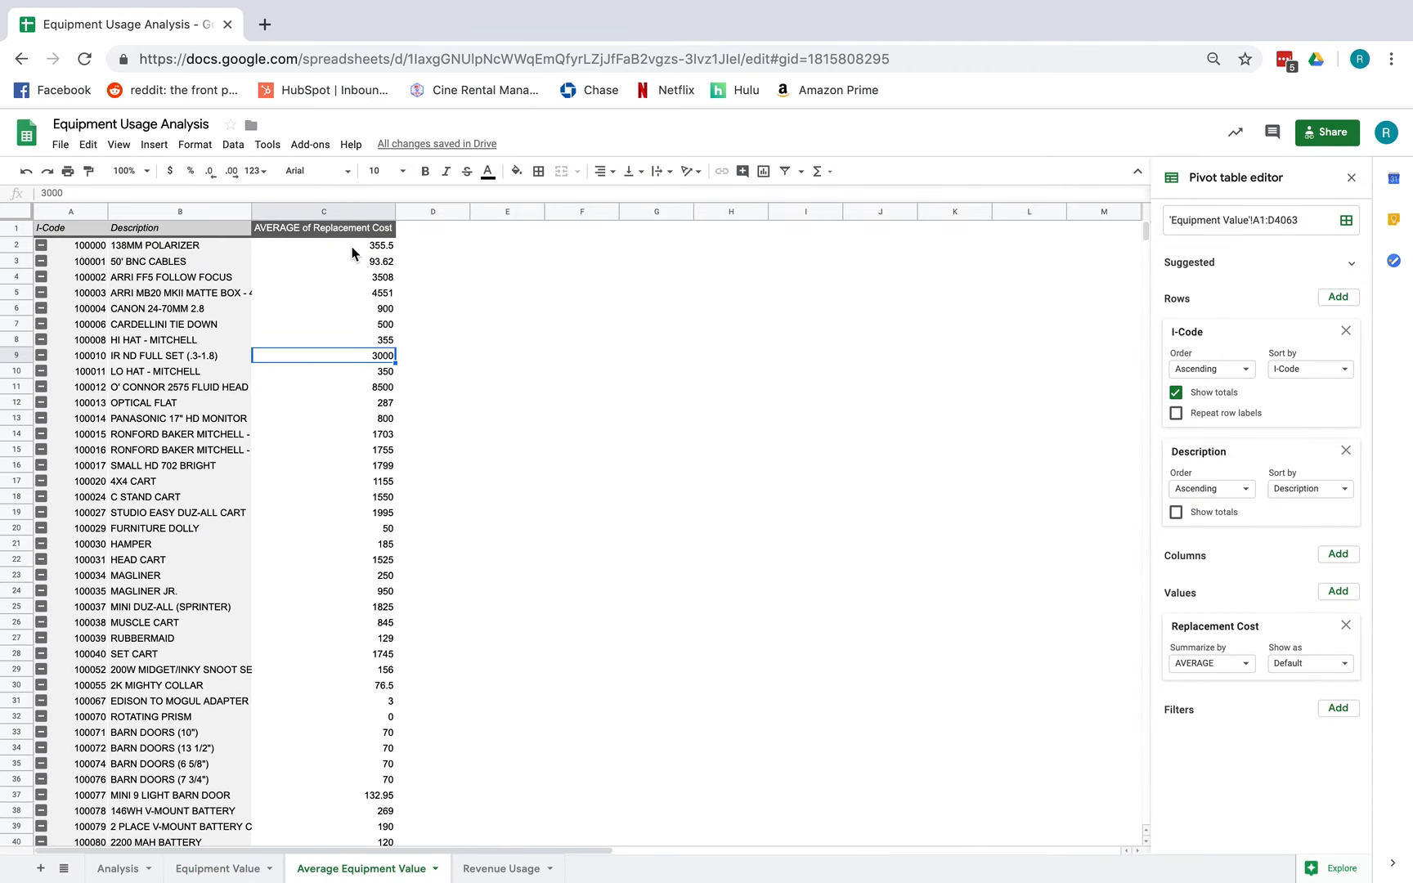
{"action": "scroll", "coordinate": [154, 470], "scroll_direction": "down", "scroll_amount": 2}
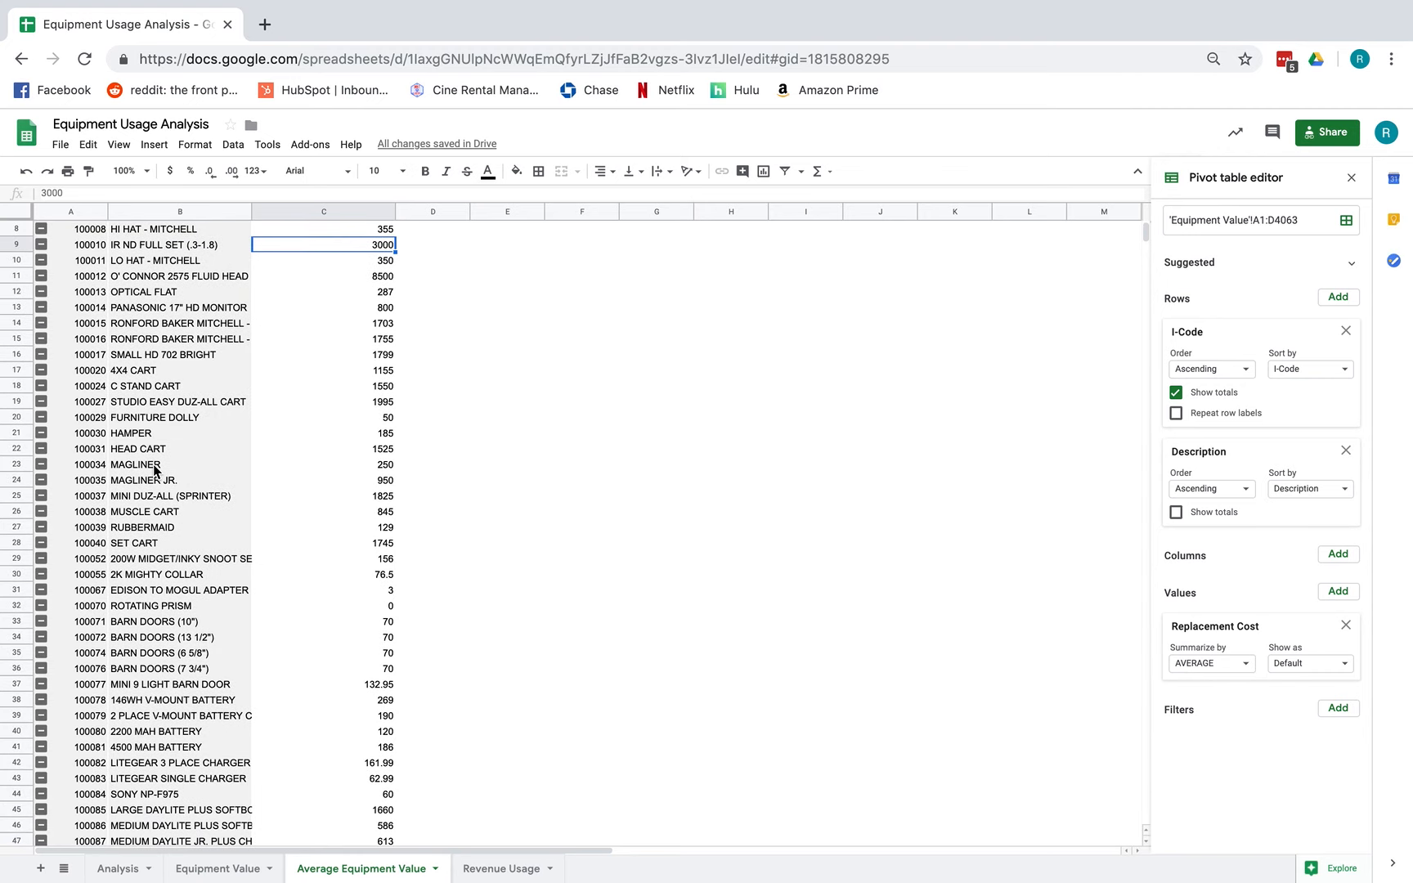
{"action": "scroll", "coordinate": [314, 605], "scroll_direction": "up", "scroll_amount": 3}
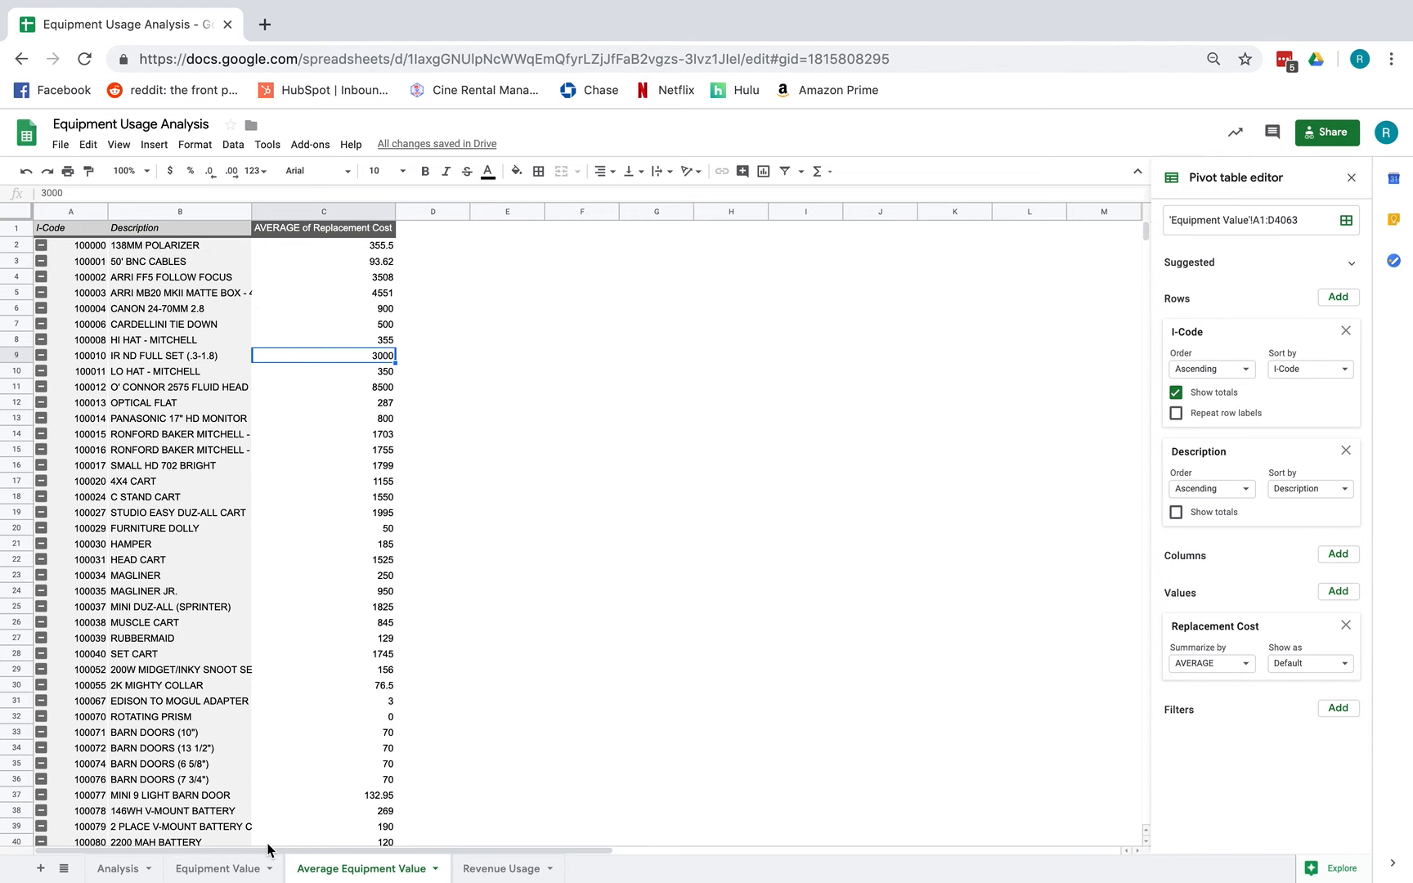
Step: Search the Average Equipment Value sheet for "tent" and select the average replacement cost of 12" TENT STAKE
{"action": "left_click", "coordinate": [237, 868]}
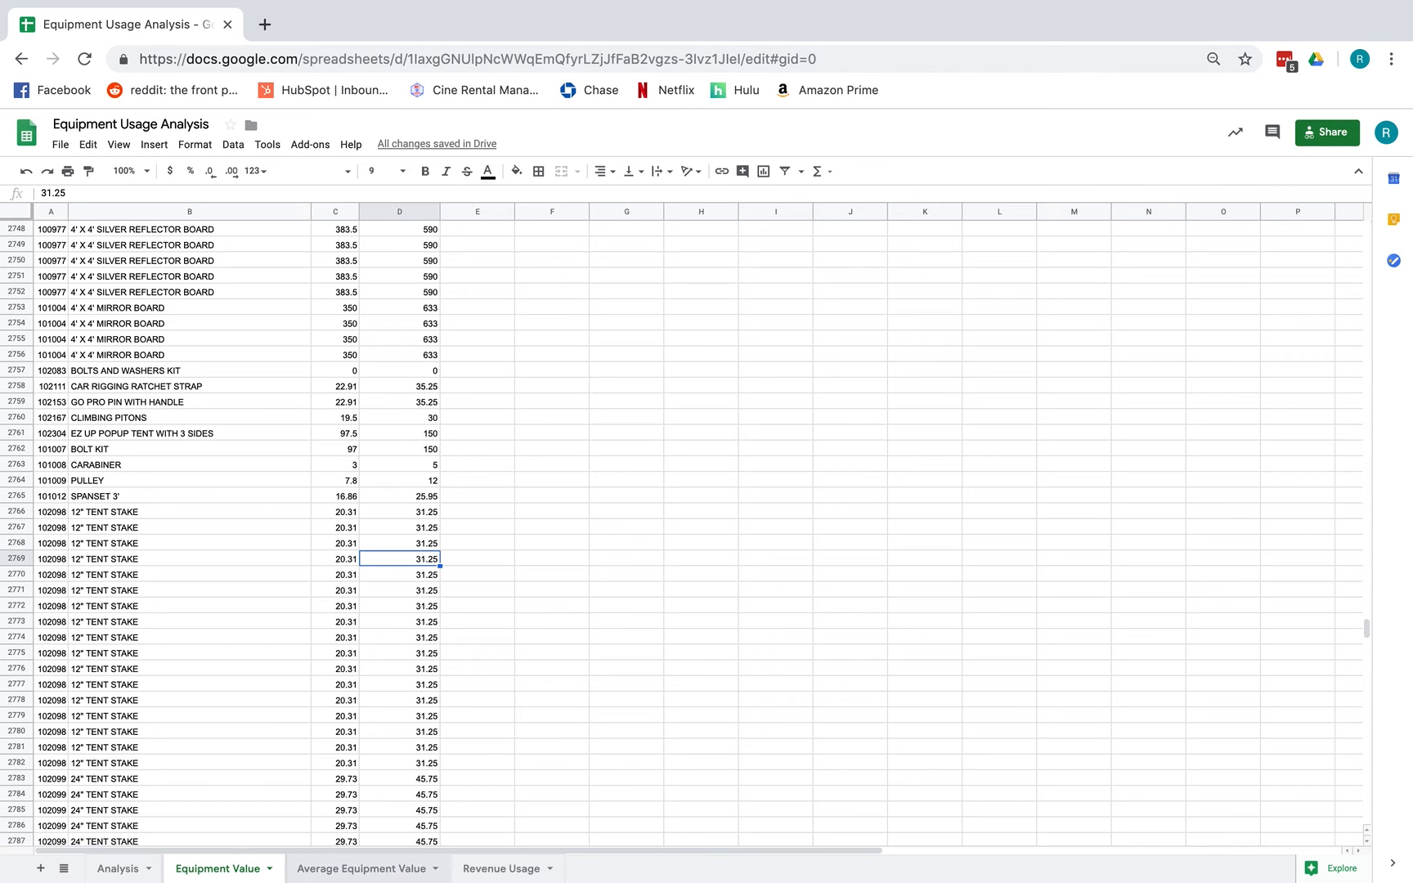
{"action": "left_click", "coordinate": [321, 869]}
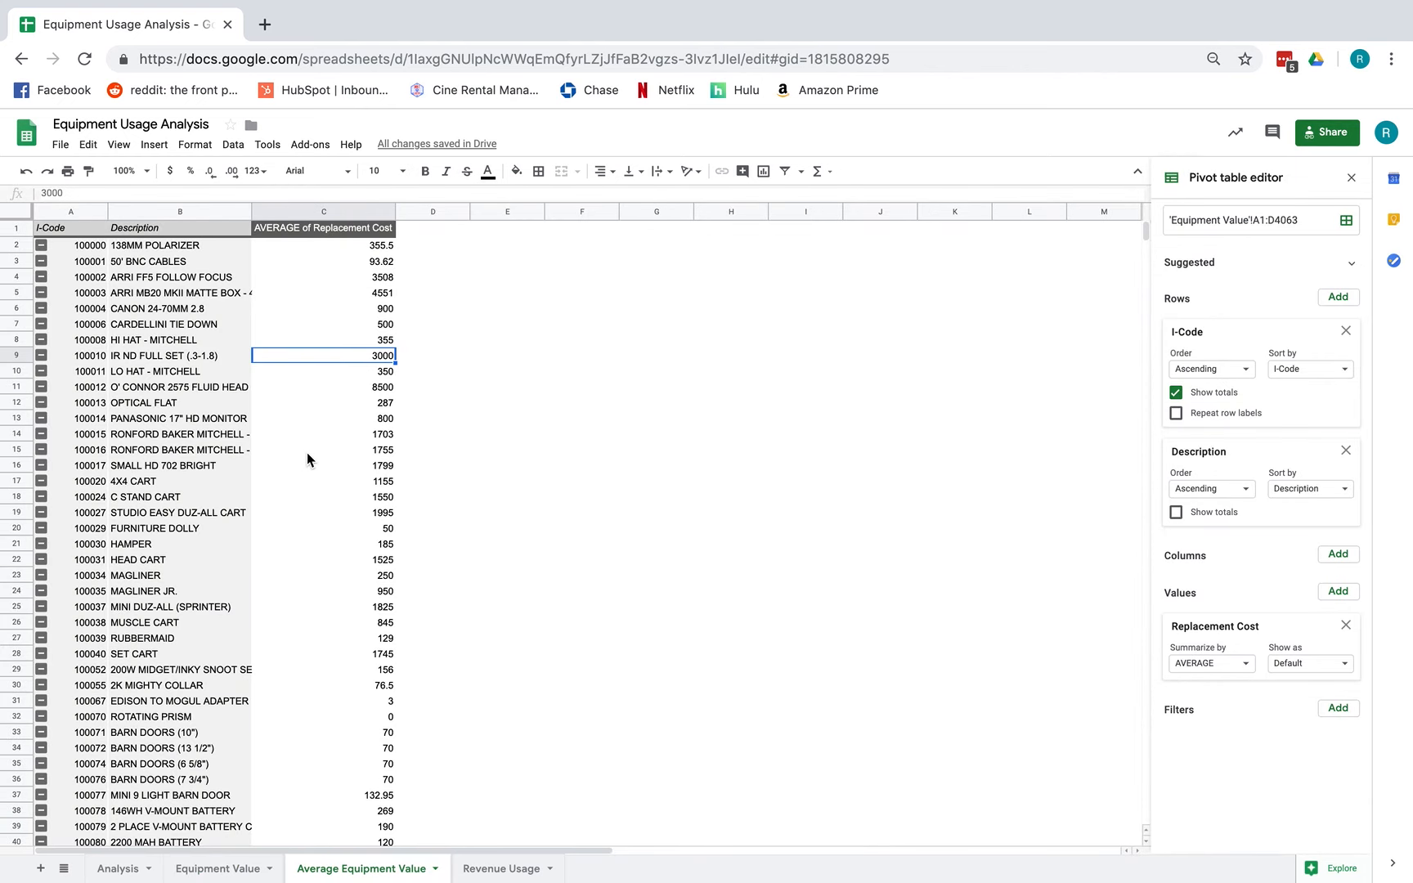
{"action": "key", "text": "ctrl+f"}
{"action": "type", "text": "tent"}
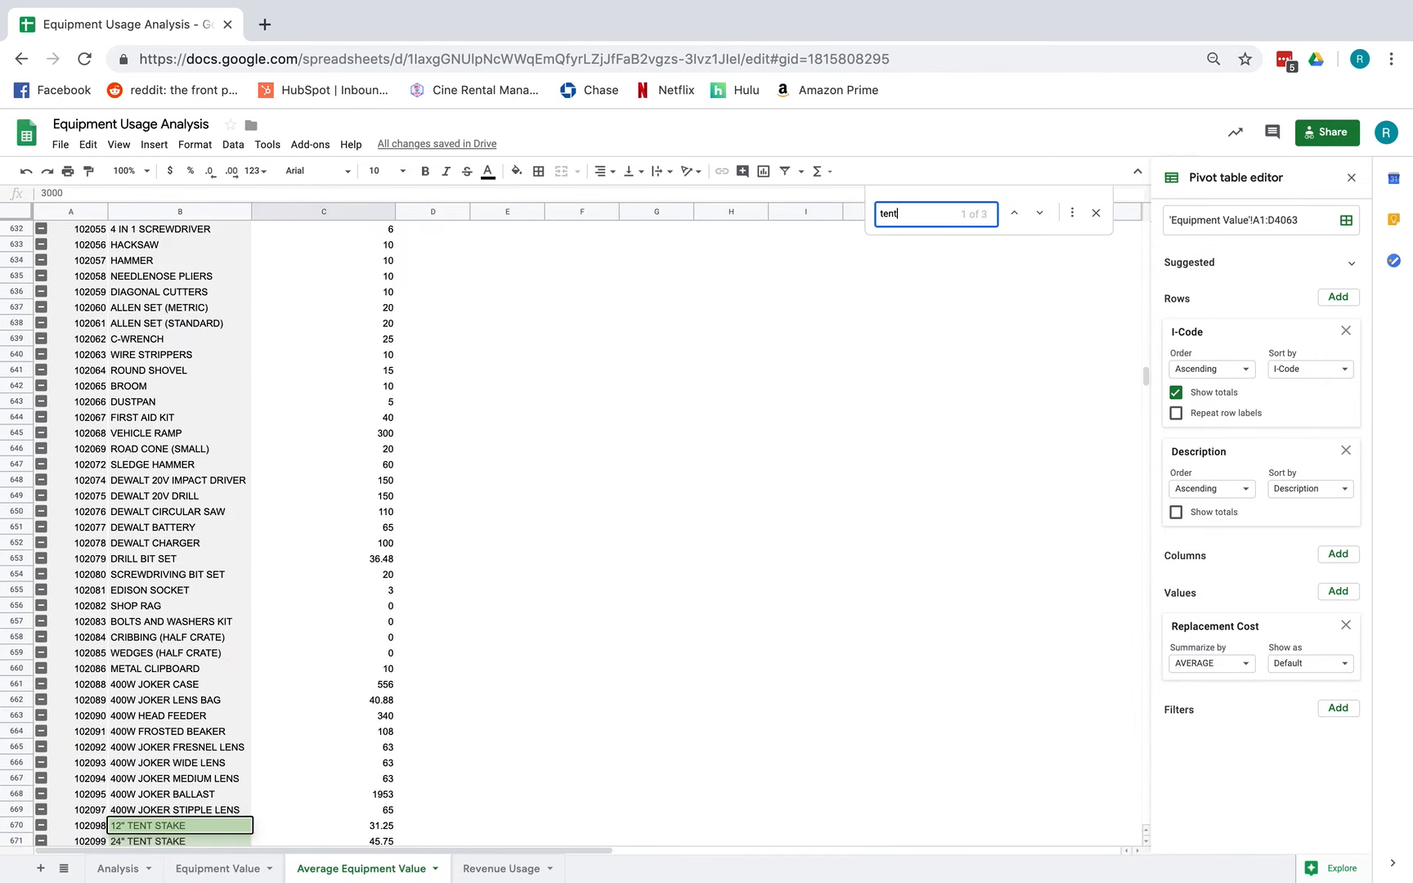
{"action": "left_click", "coordinate": [366, 828]}
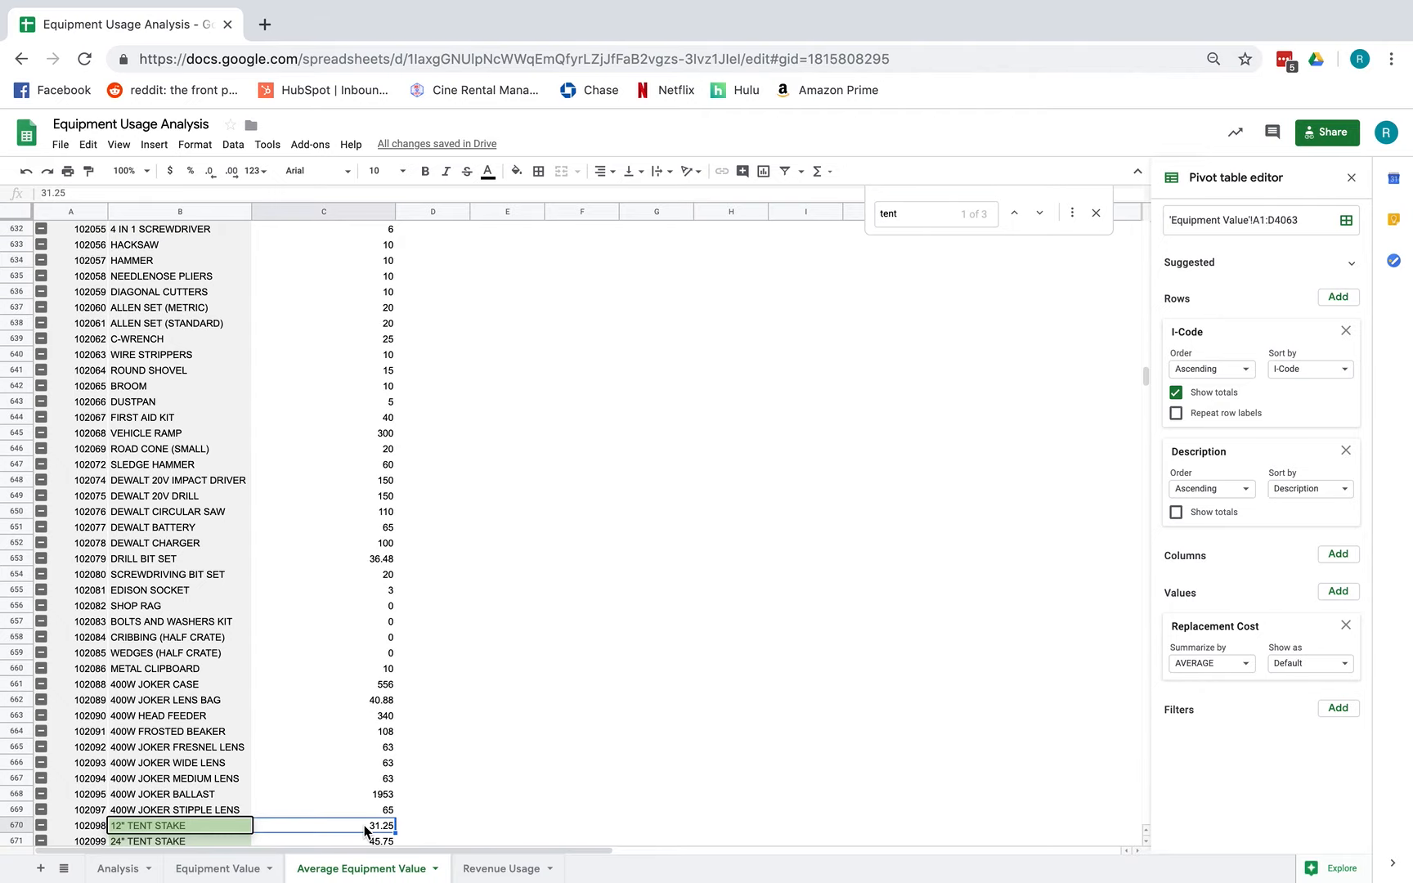
Step: Show the Description column on the Revenue Usage sheet, select the #1 GRIP CLIP description and close the search
{"action": "left_click", "coordinate": [502, 873]}
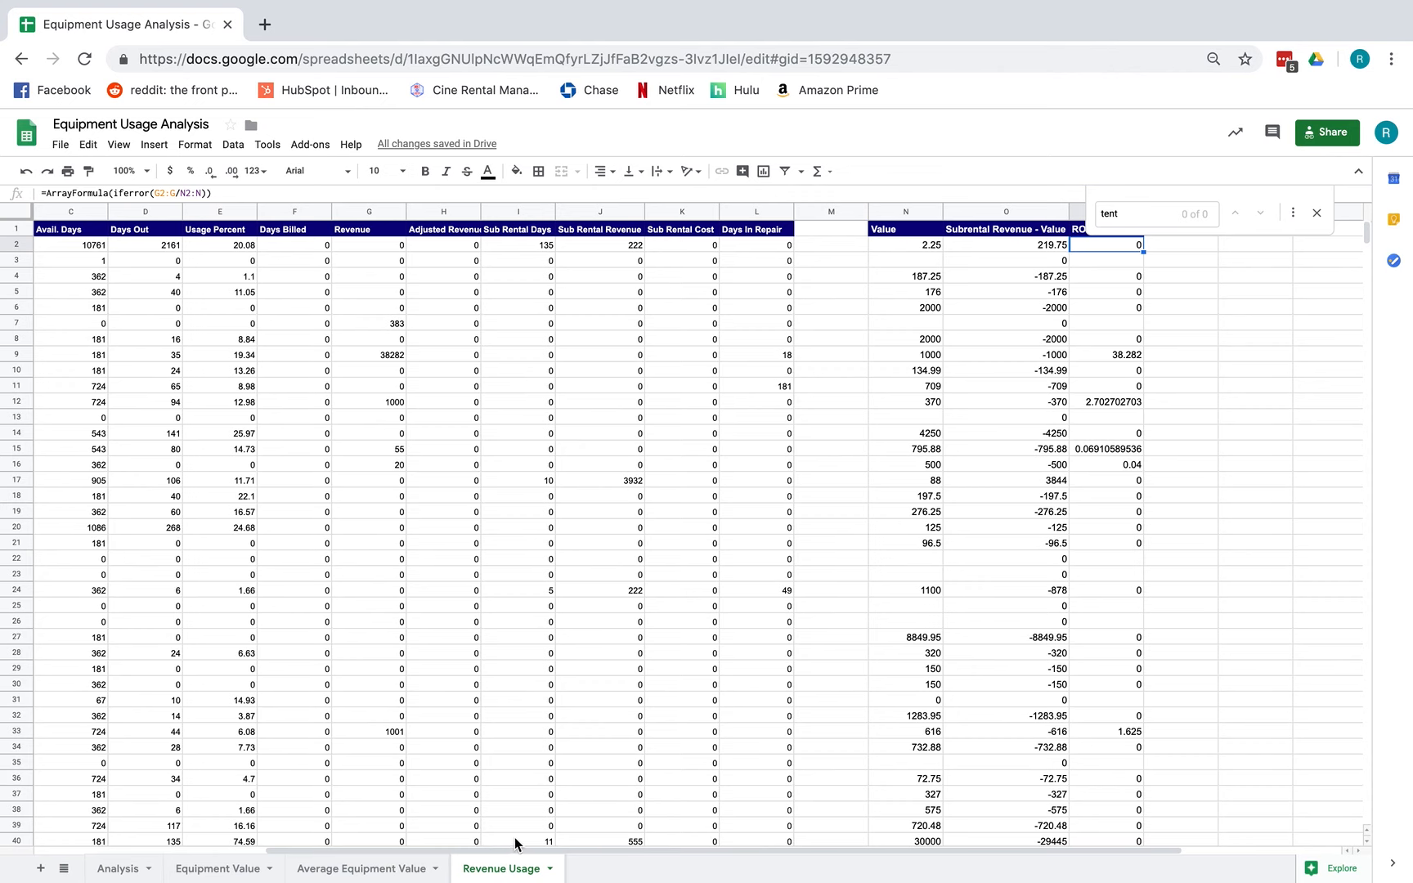
{"action": "left_click_drag", "start_coordinate": [522, 853], "coordinate": [410, 853]}
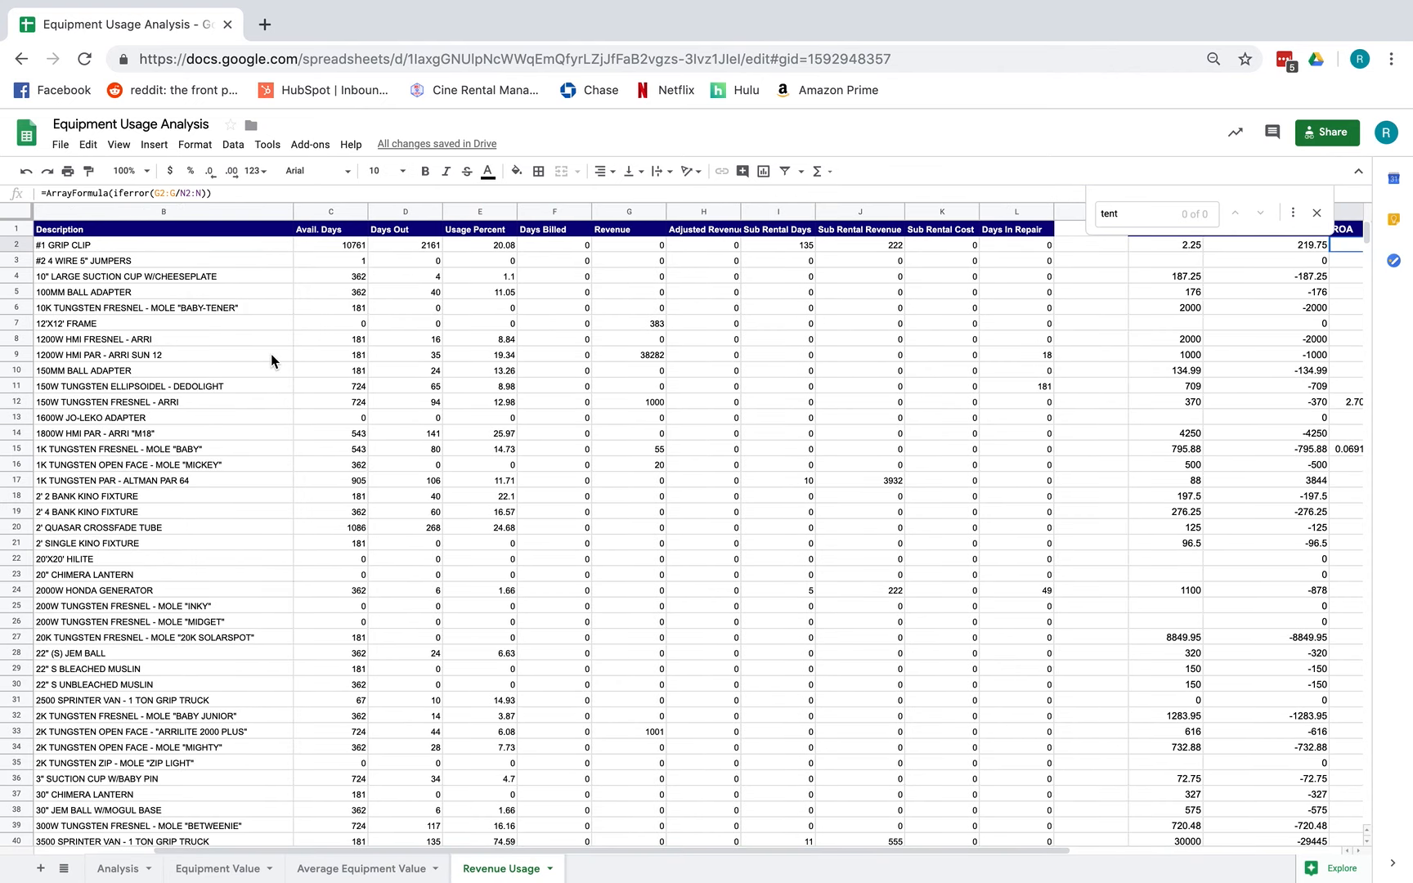
{"action": "left_click", "coordinate": [207, 245]}
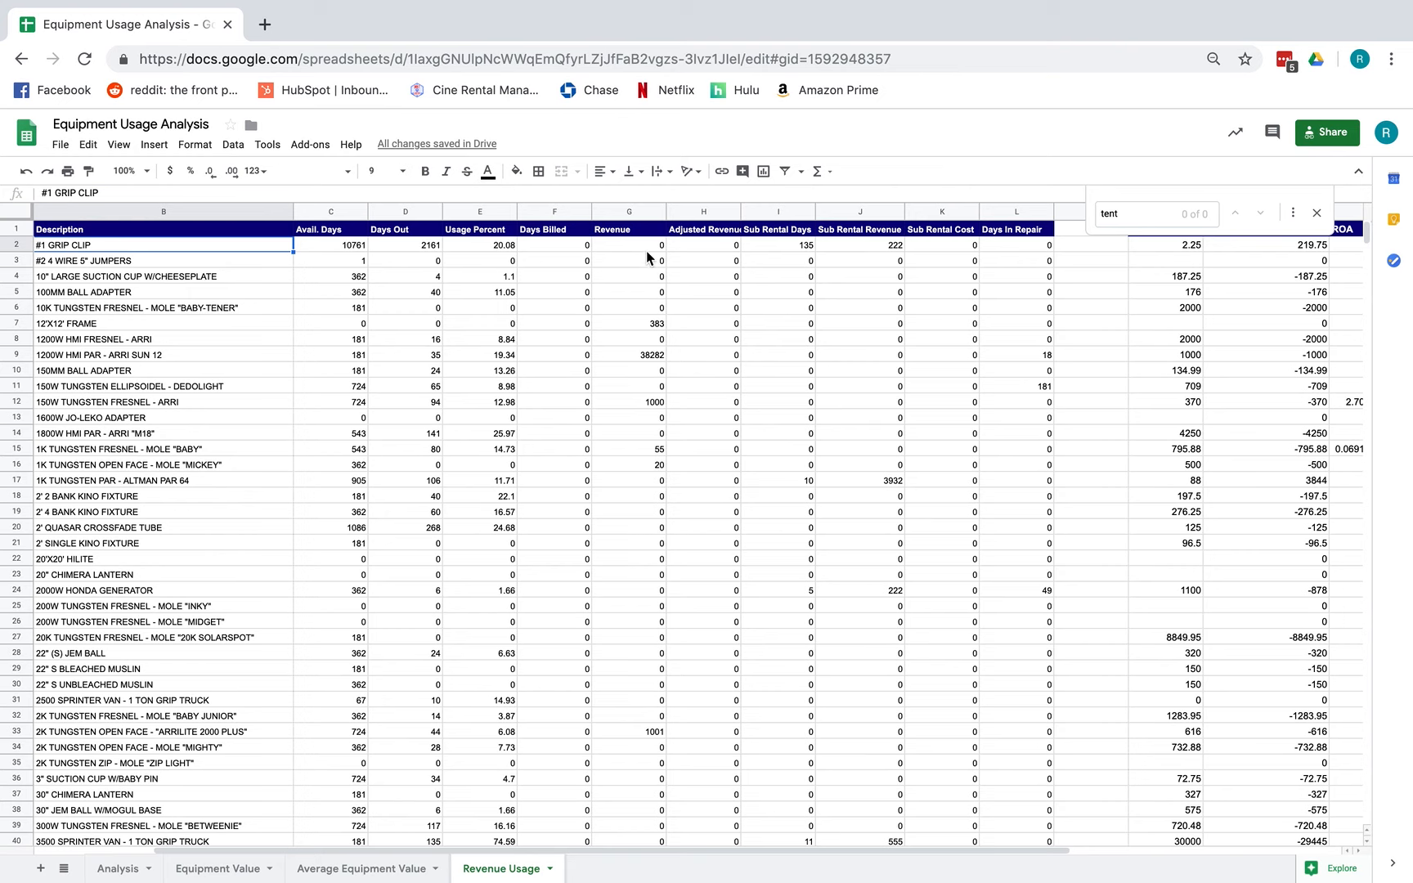
{"action": "left_click", "coordinate": [1317, 215]}
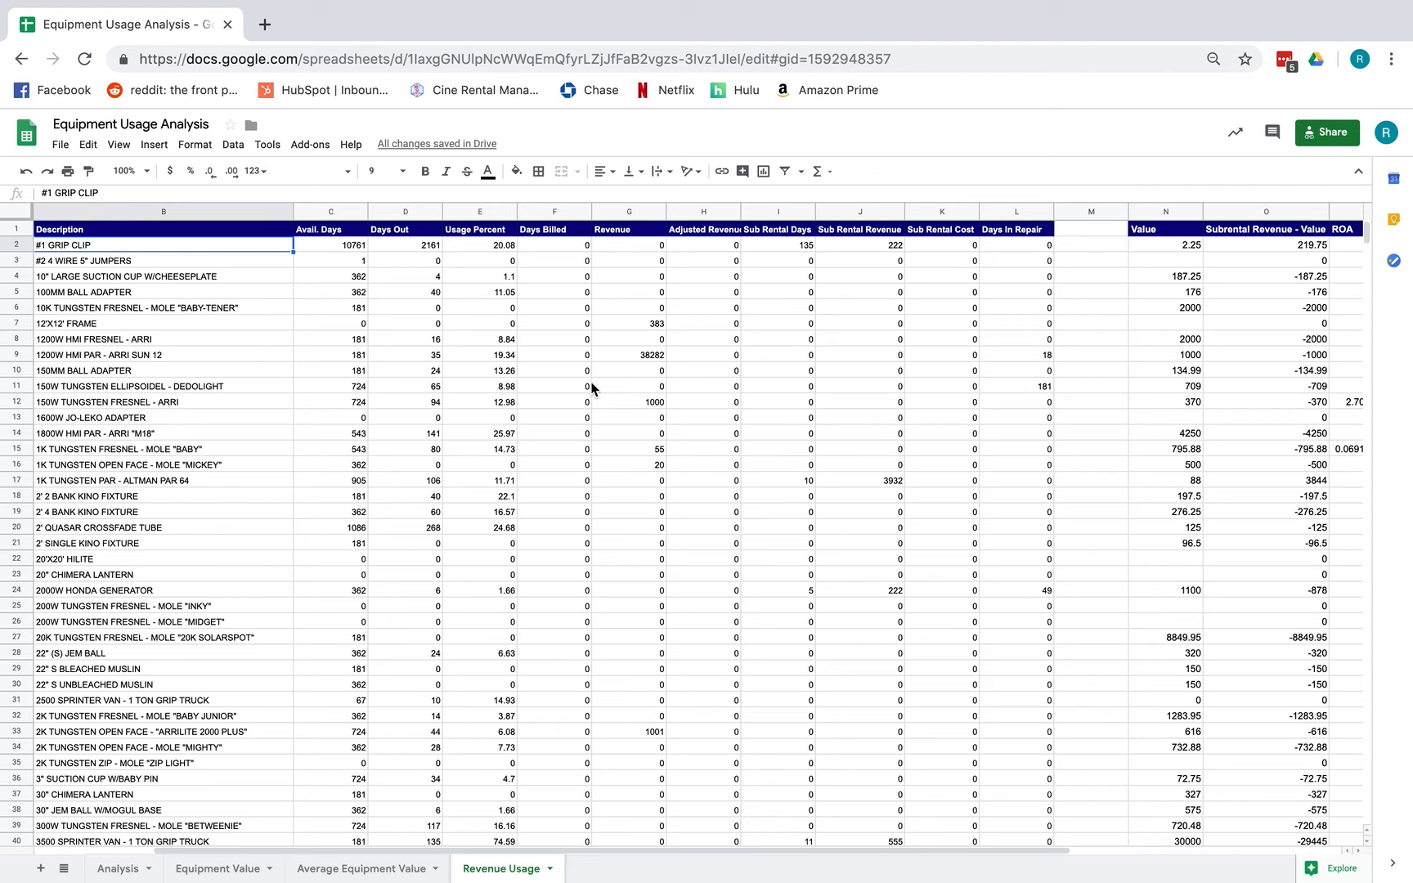
Step: Calculate 10761/365 in Spotlight for the available days of #1 GRIP CLIP, and dismiss the calculation
{"action": "left_click", "coordinate": [322, 242]}
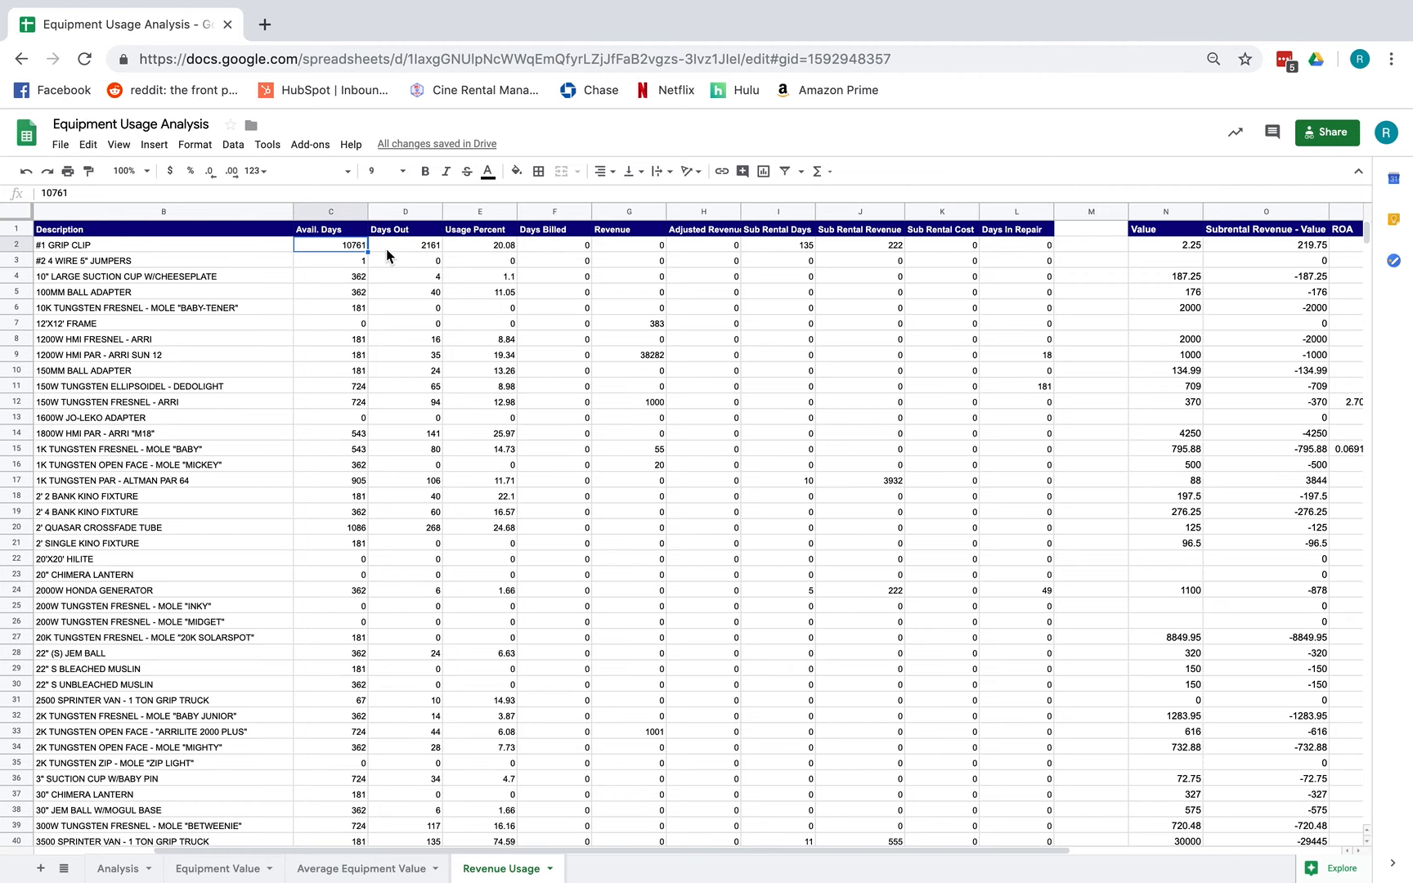
{"action": "key", "text": "super+space"}
{"action": "type", "text": "107"}
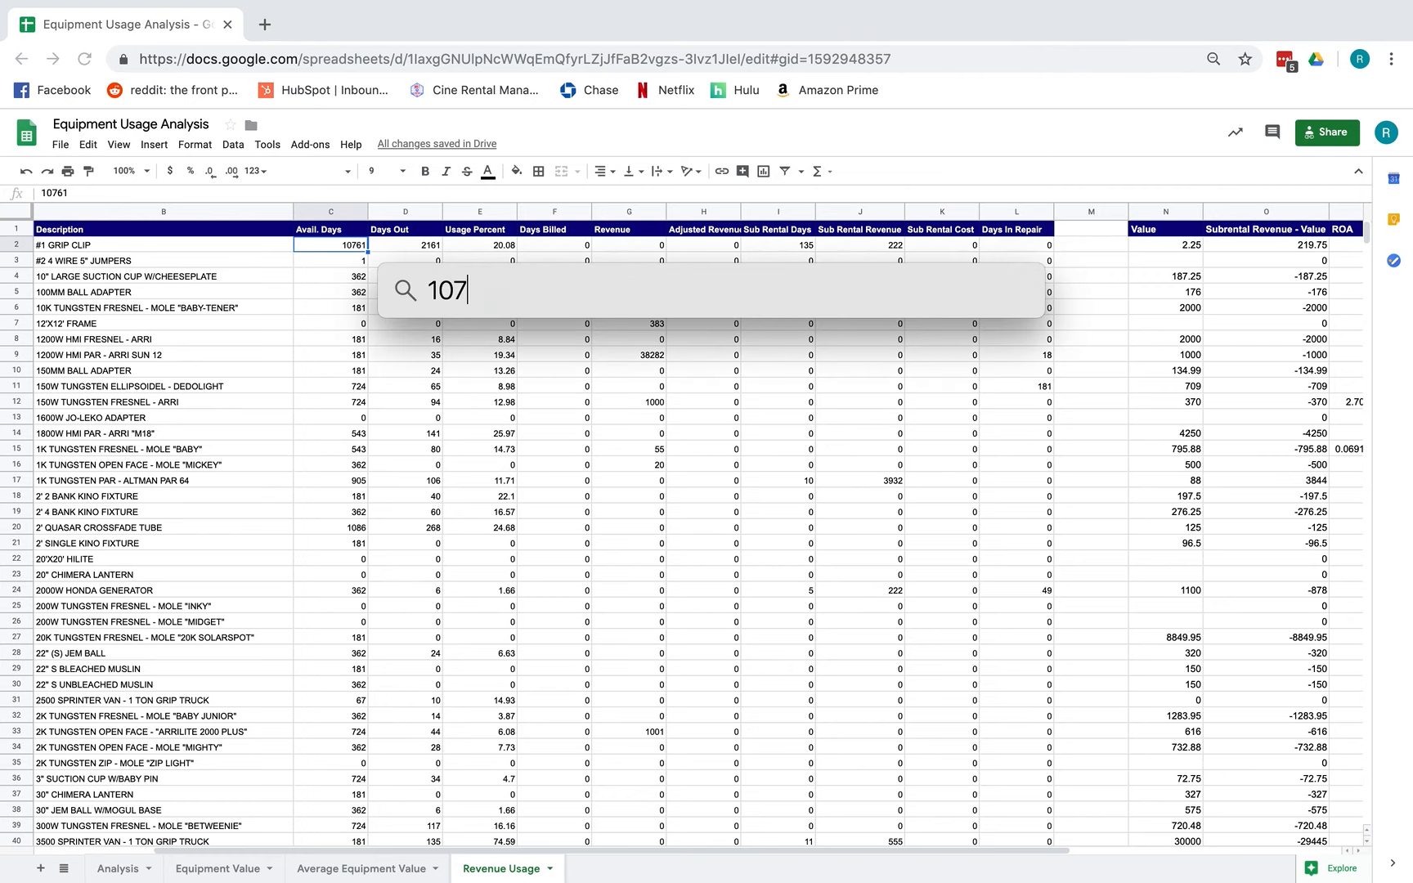
{"action": "type", "text": "61/3"}
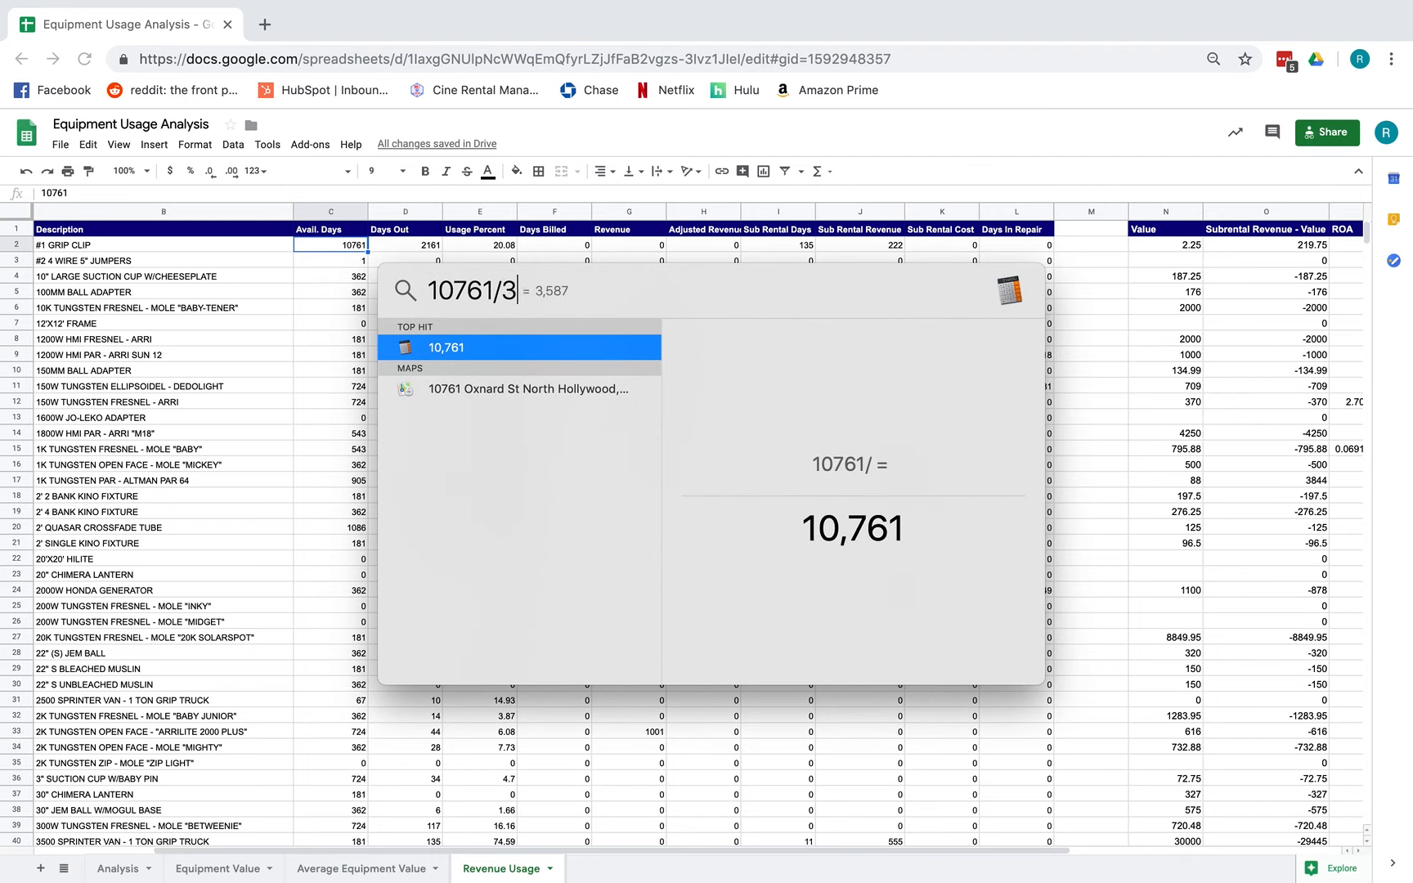
{"action": "type", "text": "65"}
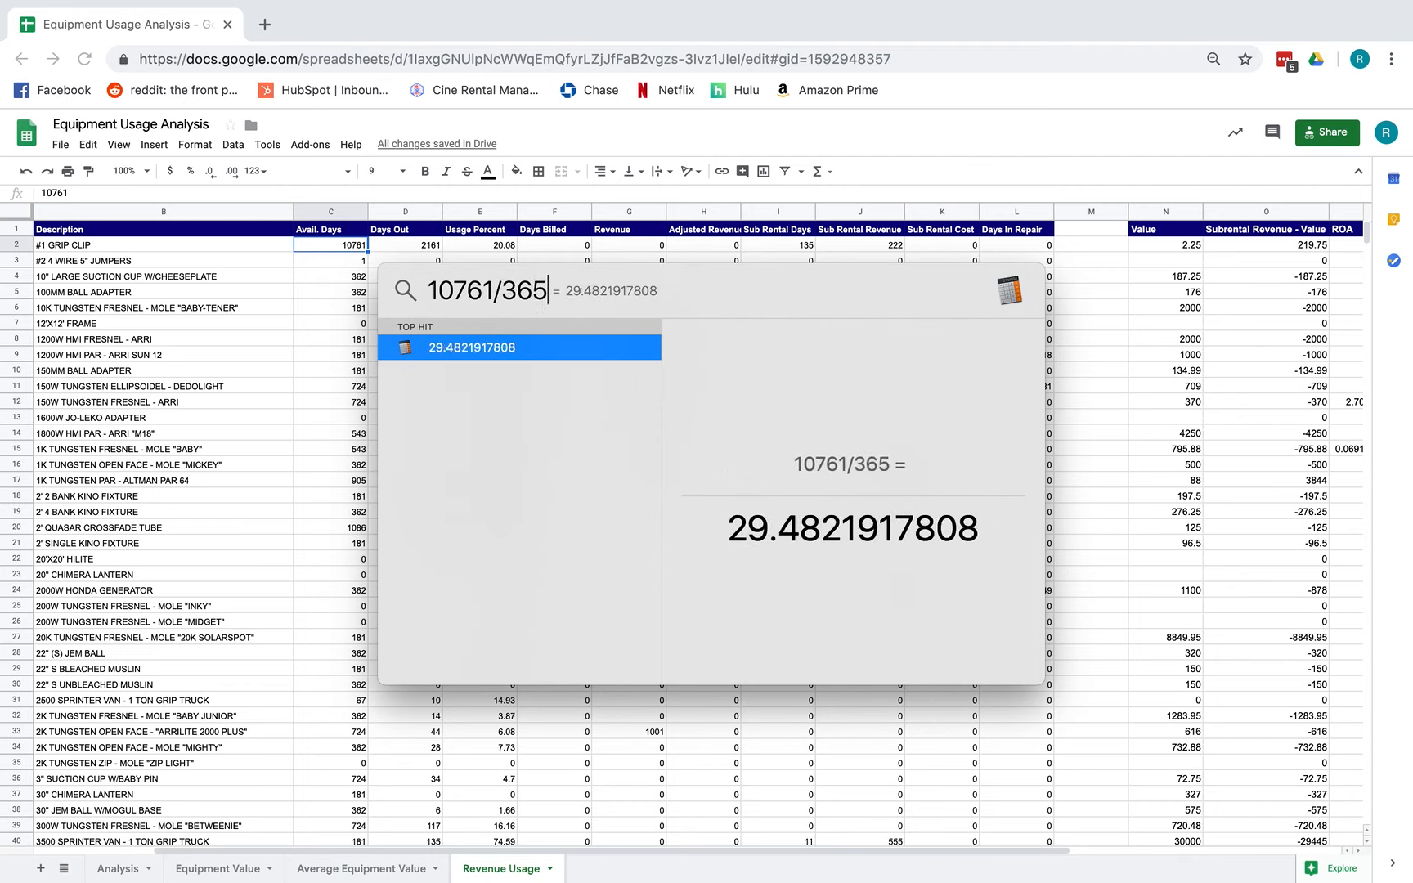
{"action": "key", "text": "super+a"}
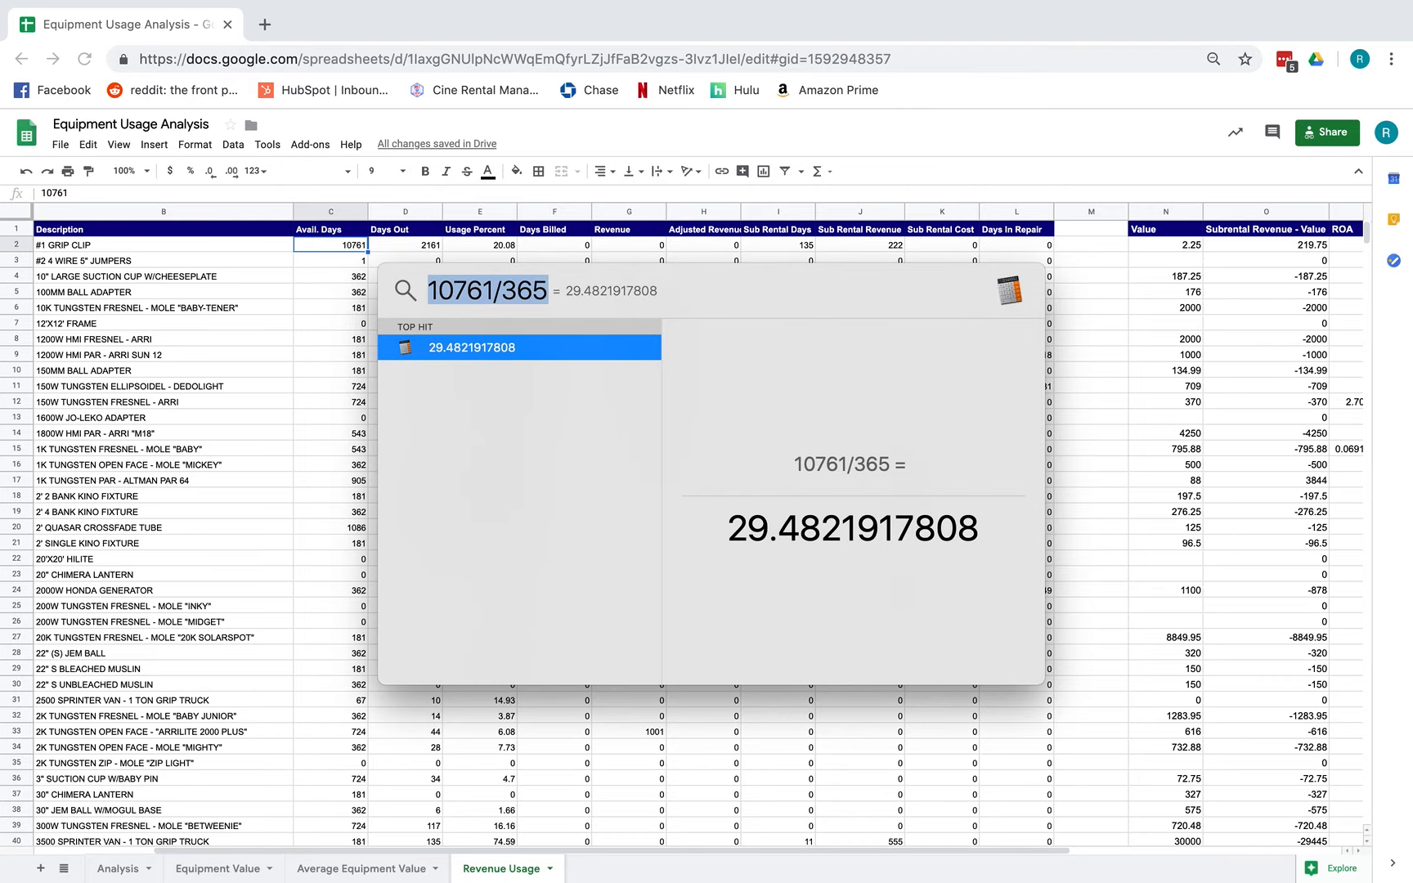
{"action": "key", "text": "BackSpace"}
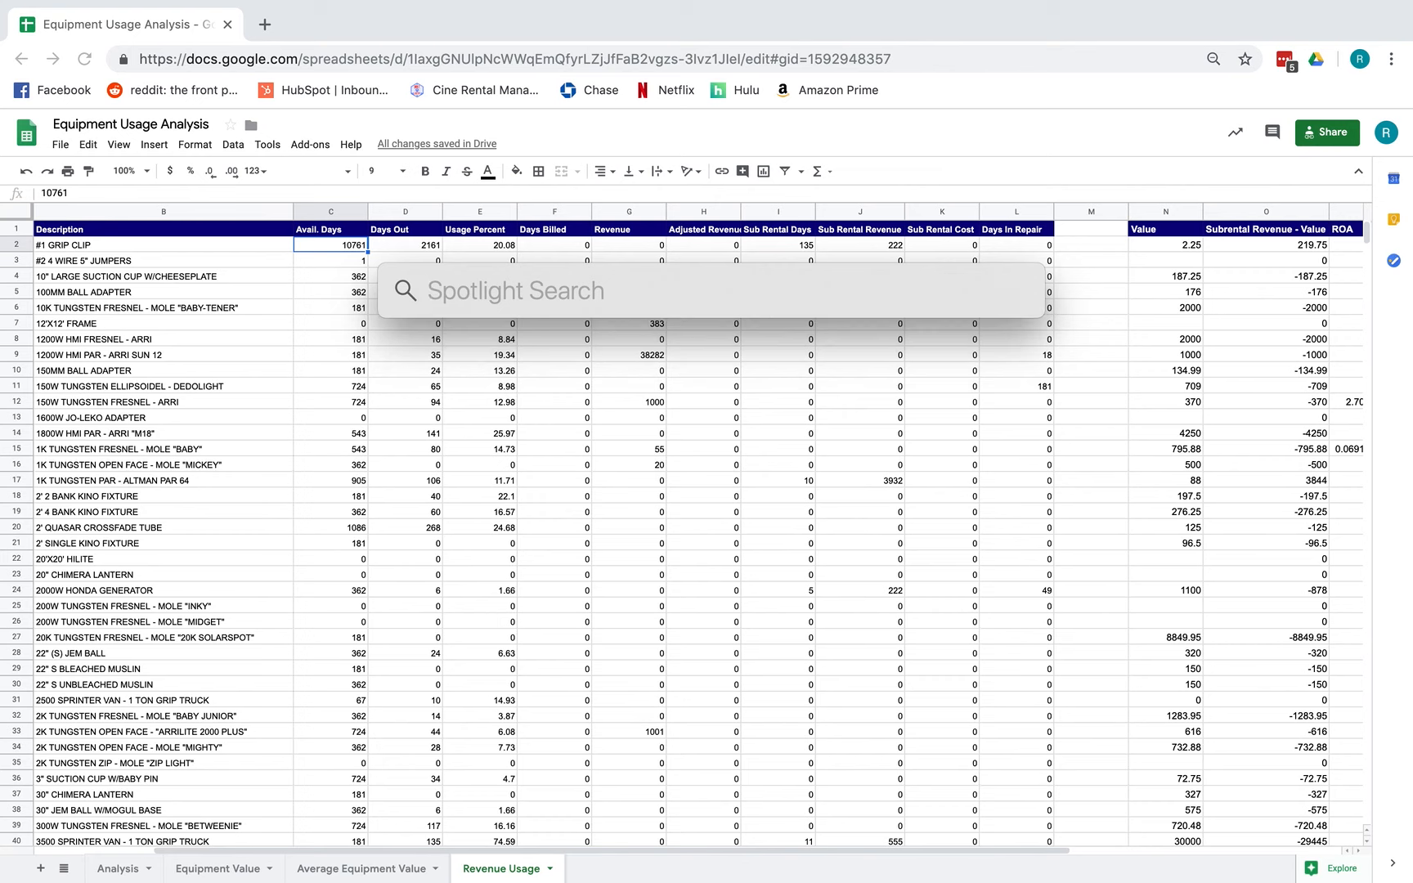
{"action": "key", "text": "Escape"}
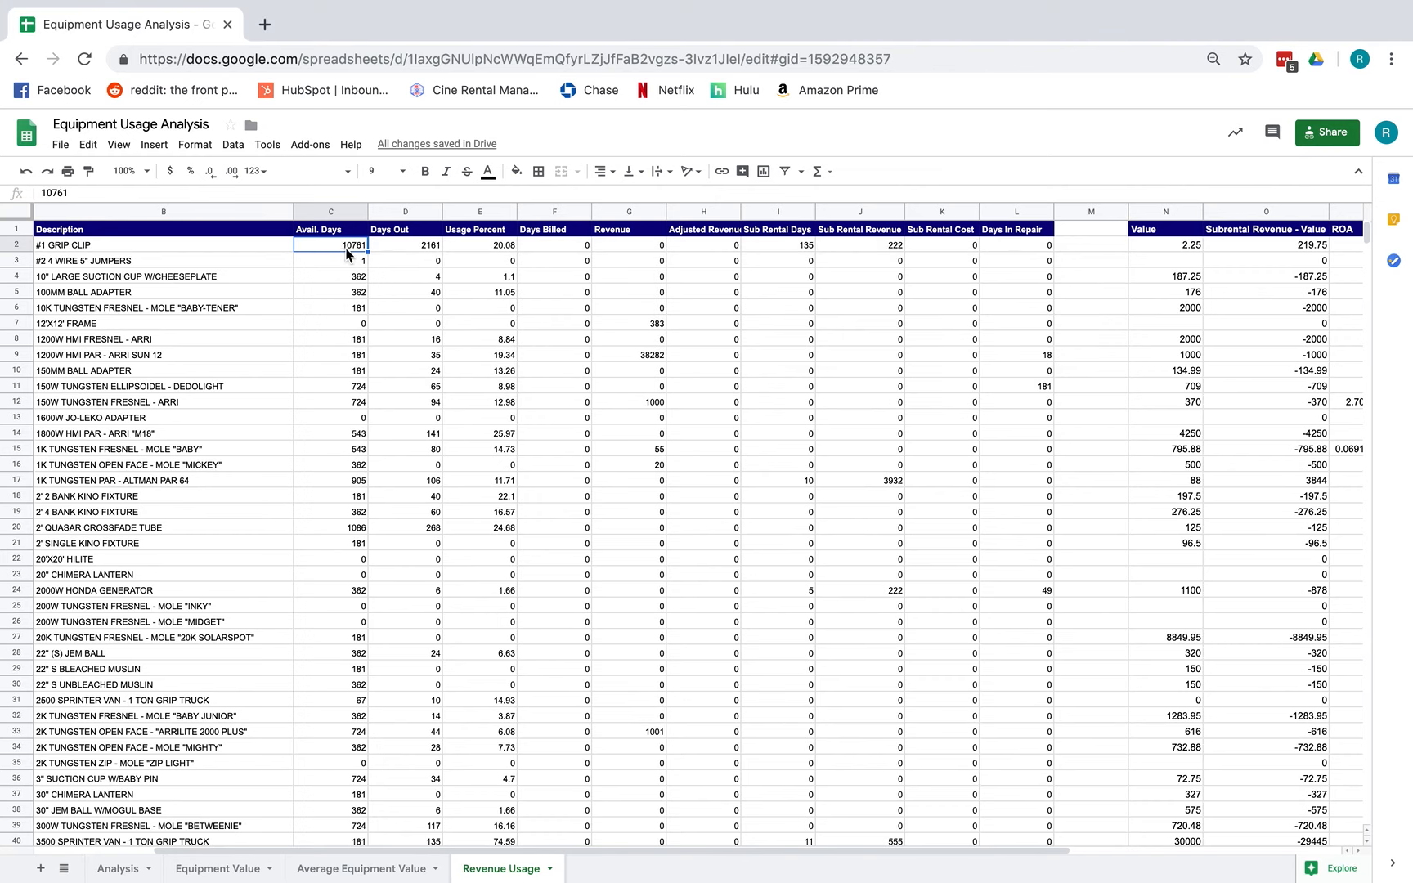
Step: Examine the Days Out, Usage Percent and Days Billed values in the #1 GRIP CLIP row
{"action": "left_click", "coordinate": [393, 243]}
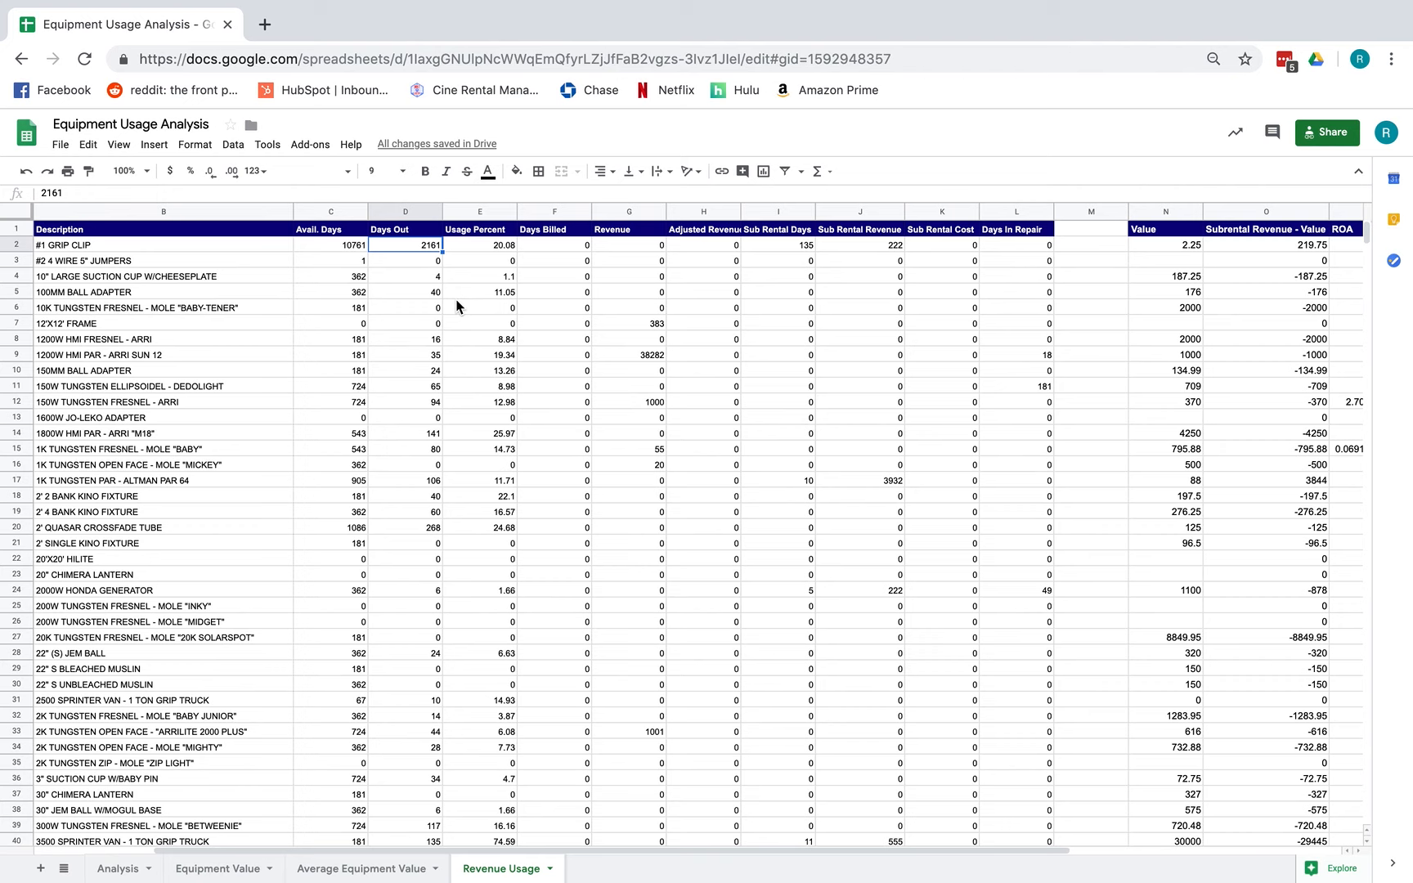
{"action": "left_click", "coordinate": [506, 248]}
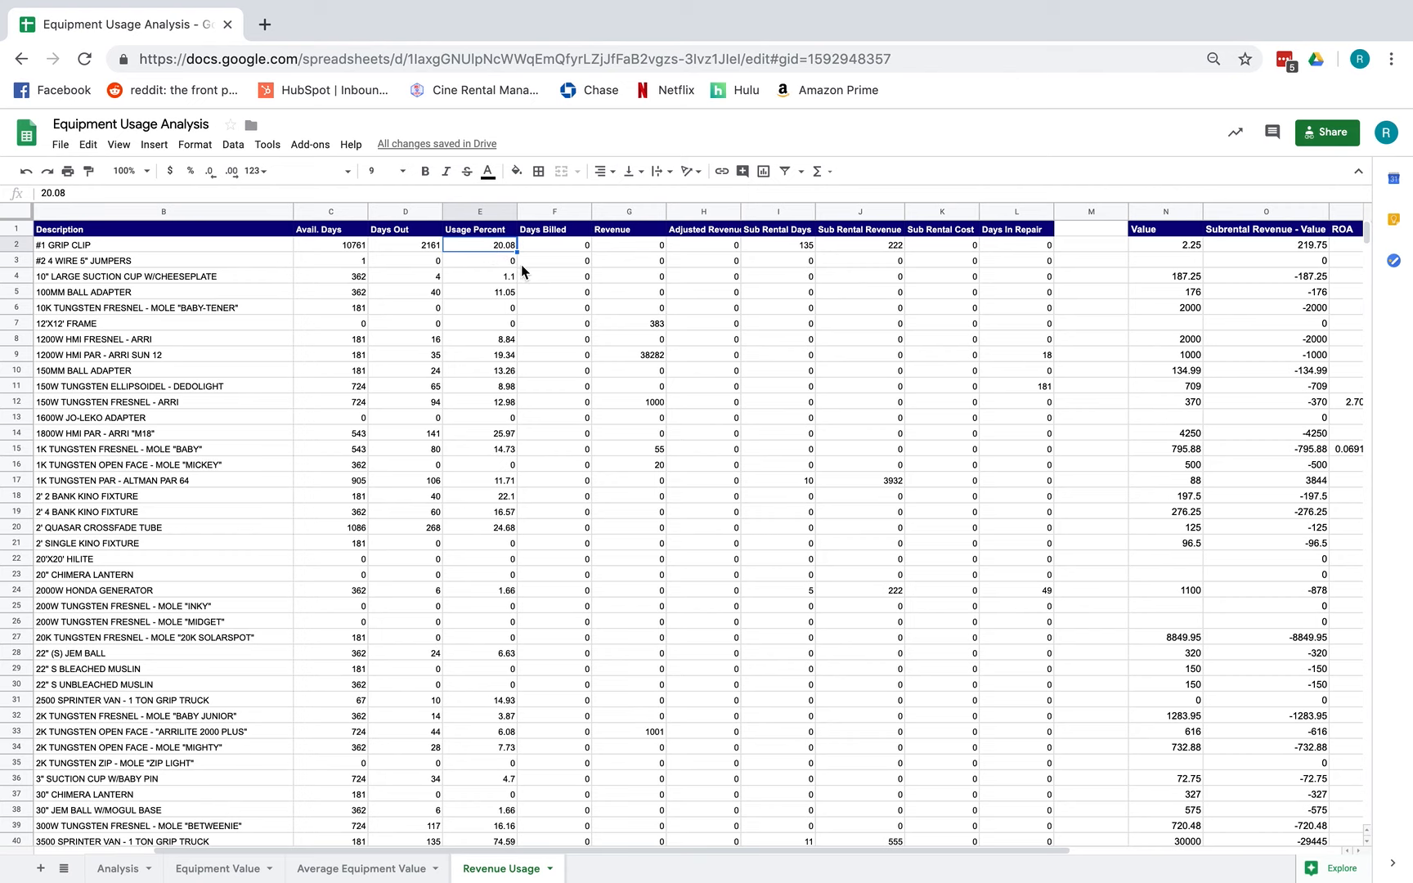
{"action": "left_click", "coordinate": [576, 246]}
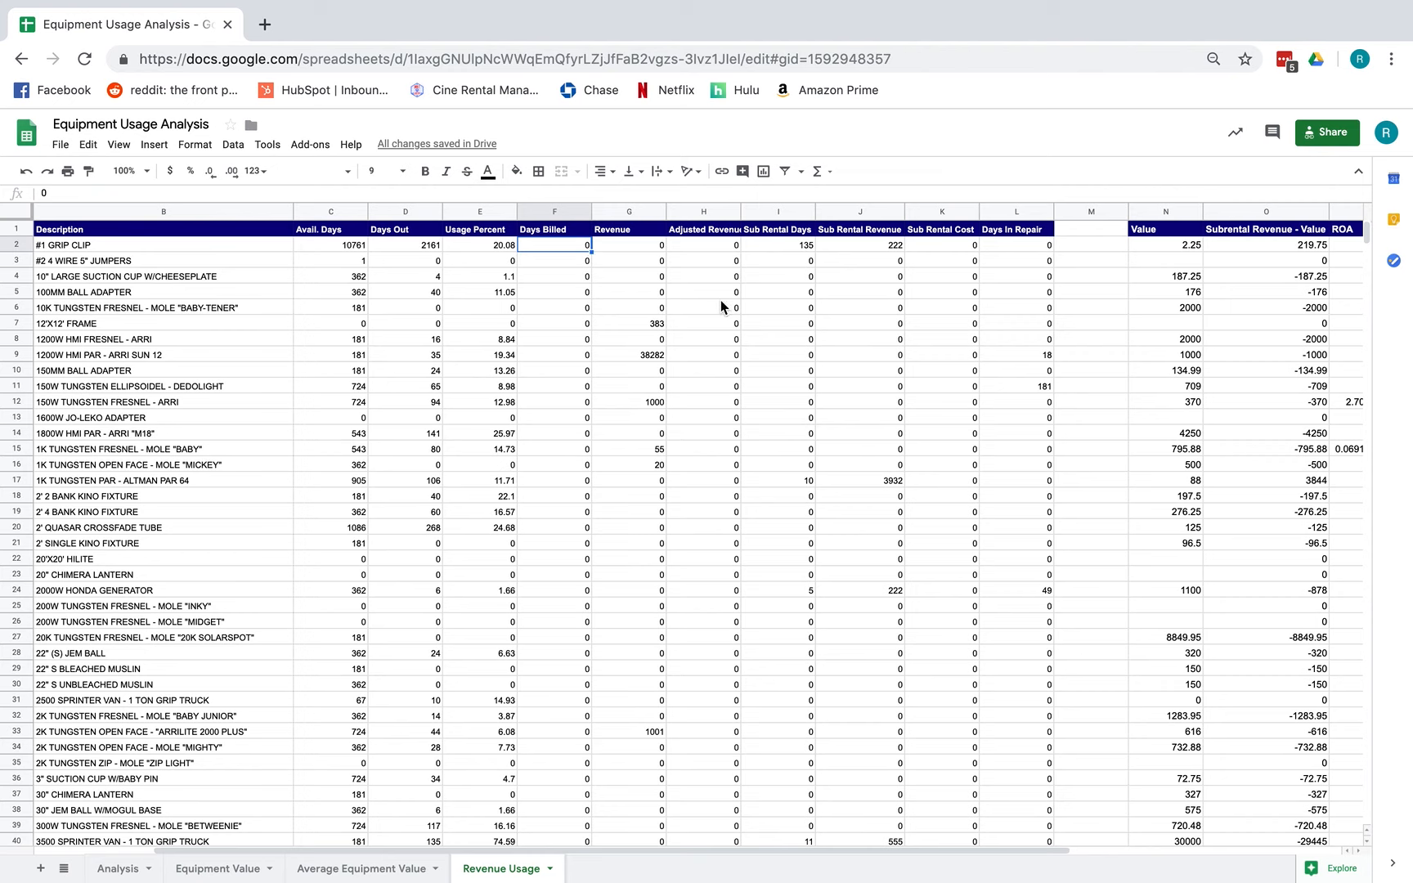
Step: Select the #1 GRIP CLIP Revenue value and widen the Adjusted Revenue column slightly to fit its header
{"action": "left_click", "coordinate": [632, 244]}
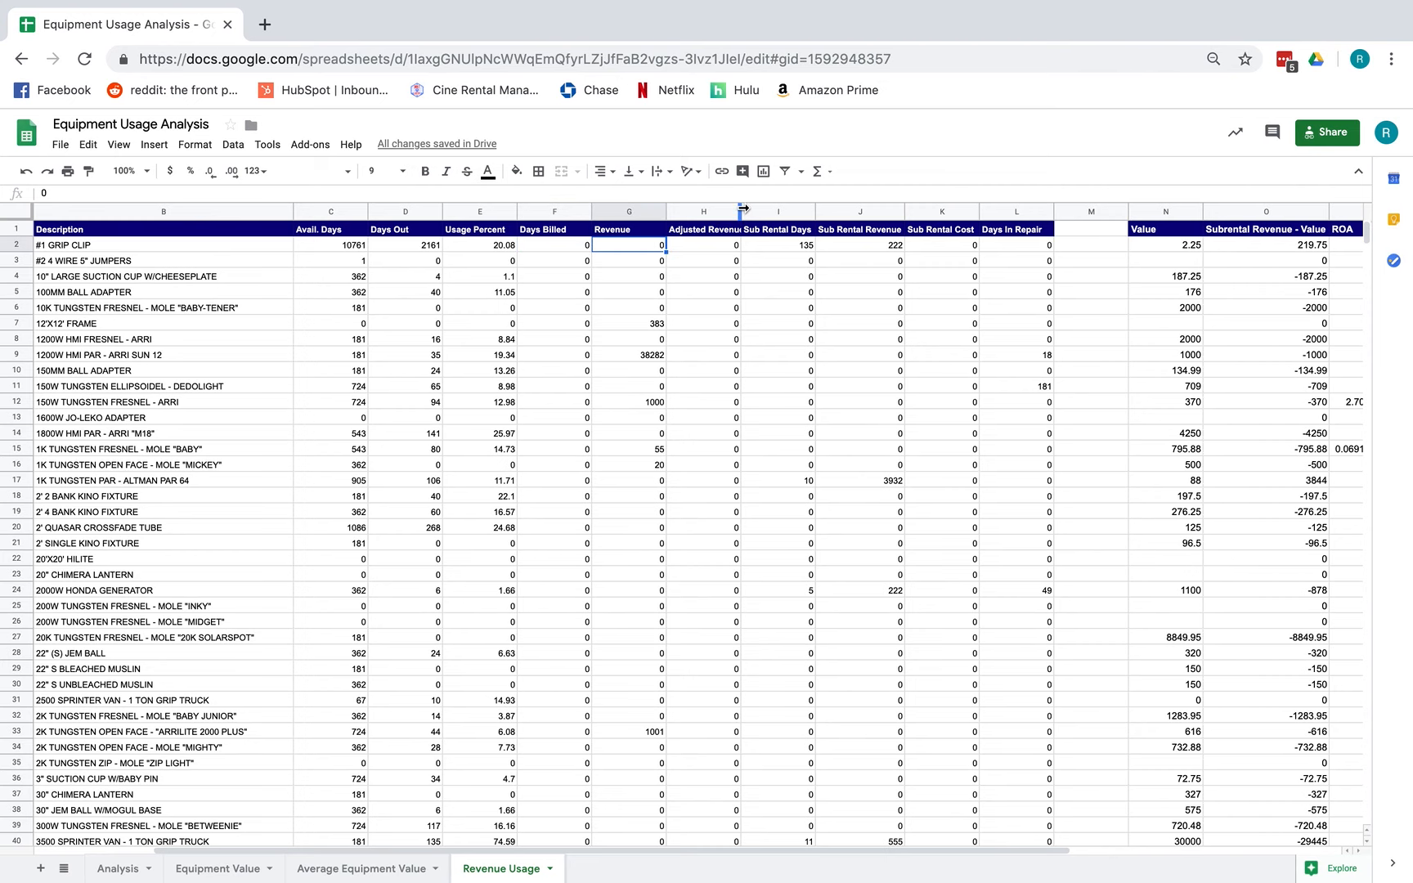
{"action": "left_click_drag", "start_coordinate": [741, 207], "coordinate": [747, 207]}
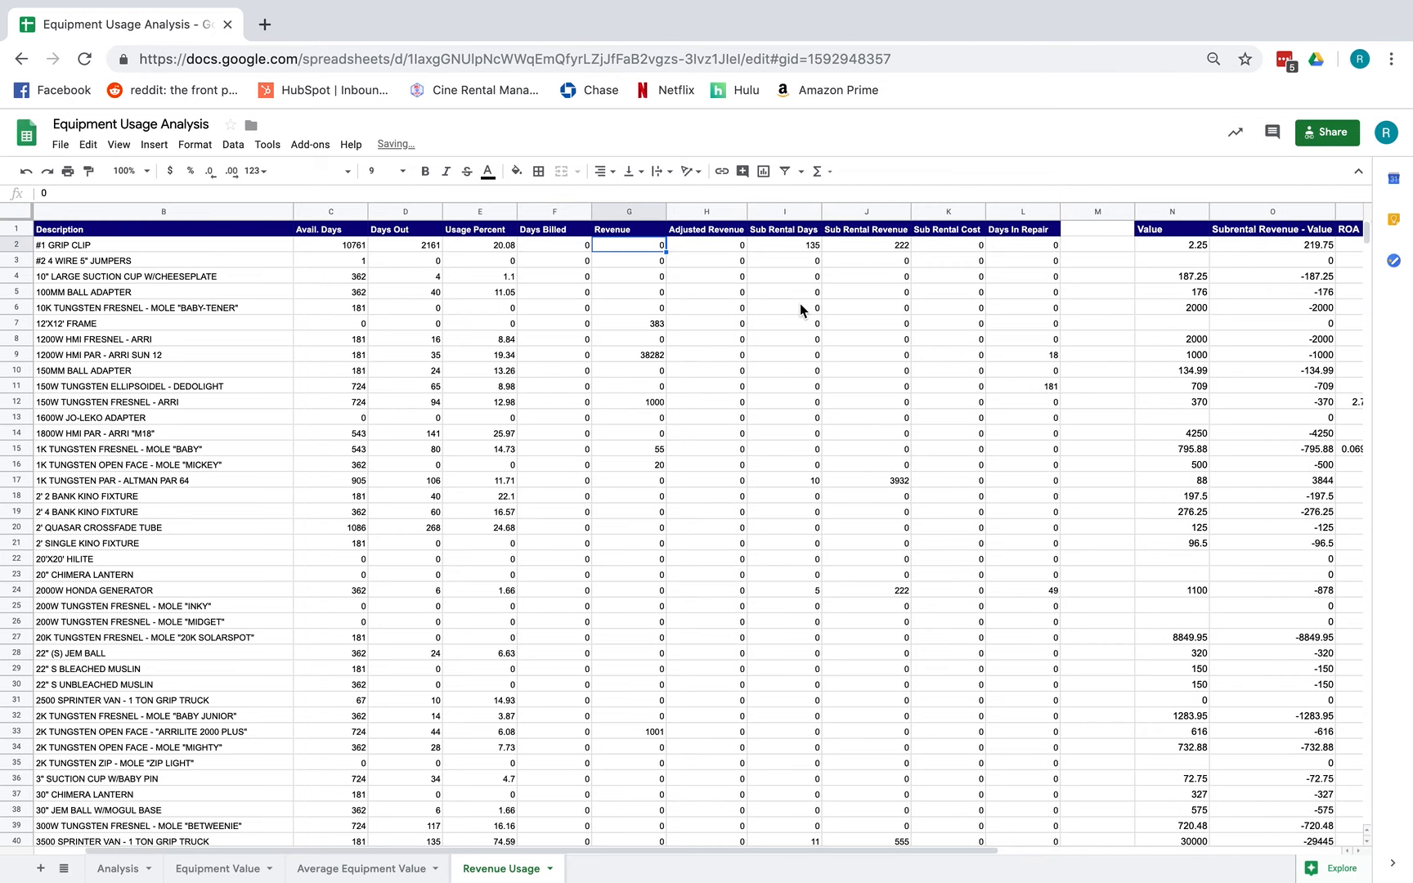
Step: Examine the Sub Rental Days, Avail. Days, Sub Rental Revenue and Sub Rental Cost values in the #1 GRIP CLIP row
{"action": "left_click", "coordinate": [787, 229]}
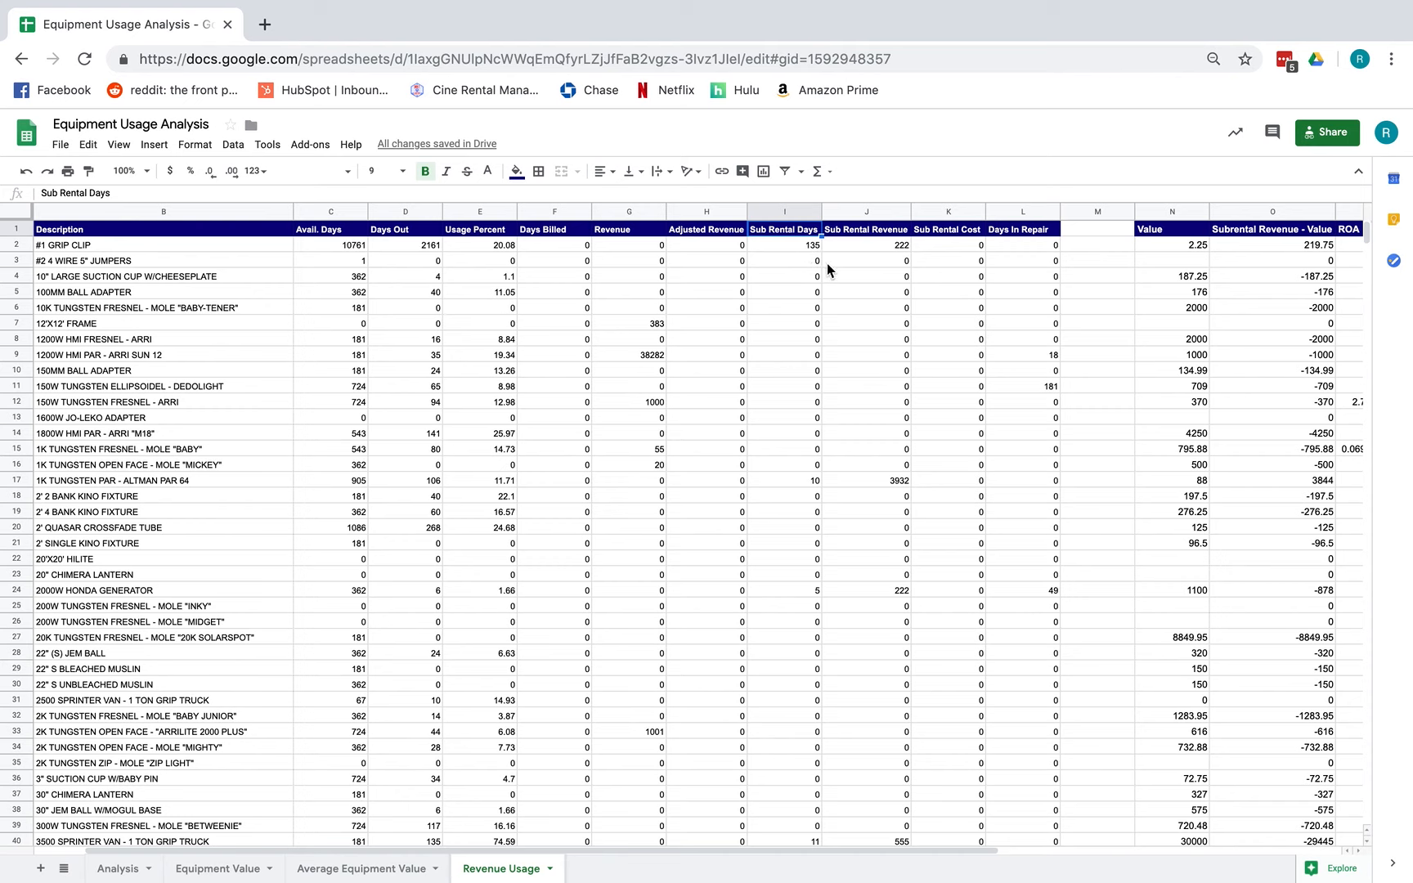
{"action": "left_click", "coordinate": [790, 248]}
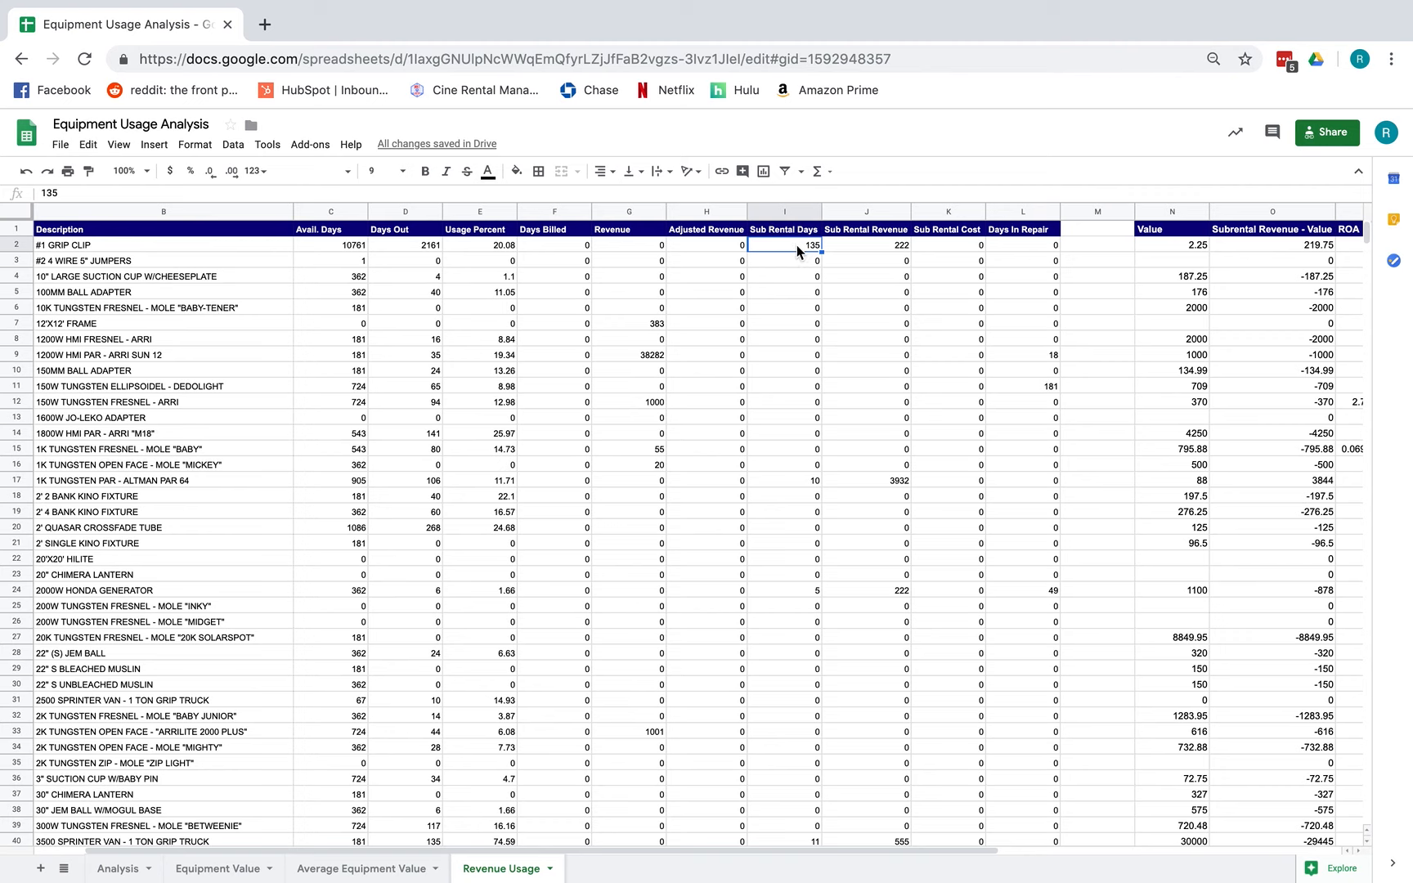
{"action": "left_click", "coordinate": [325, 247]}
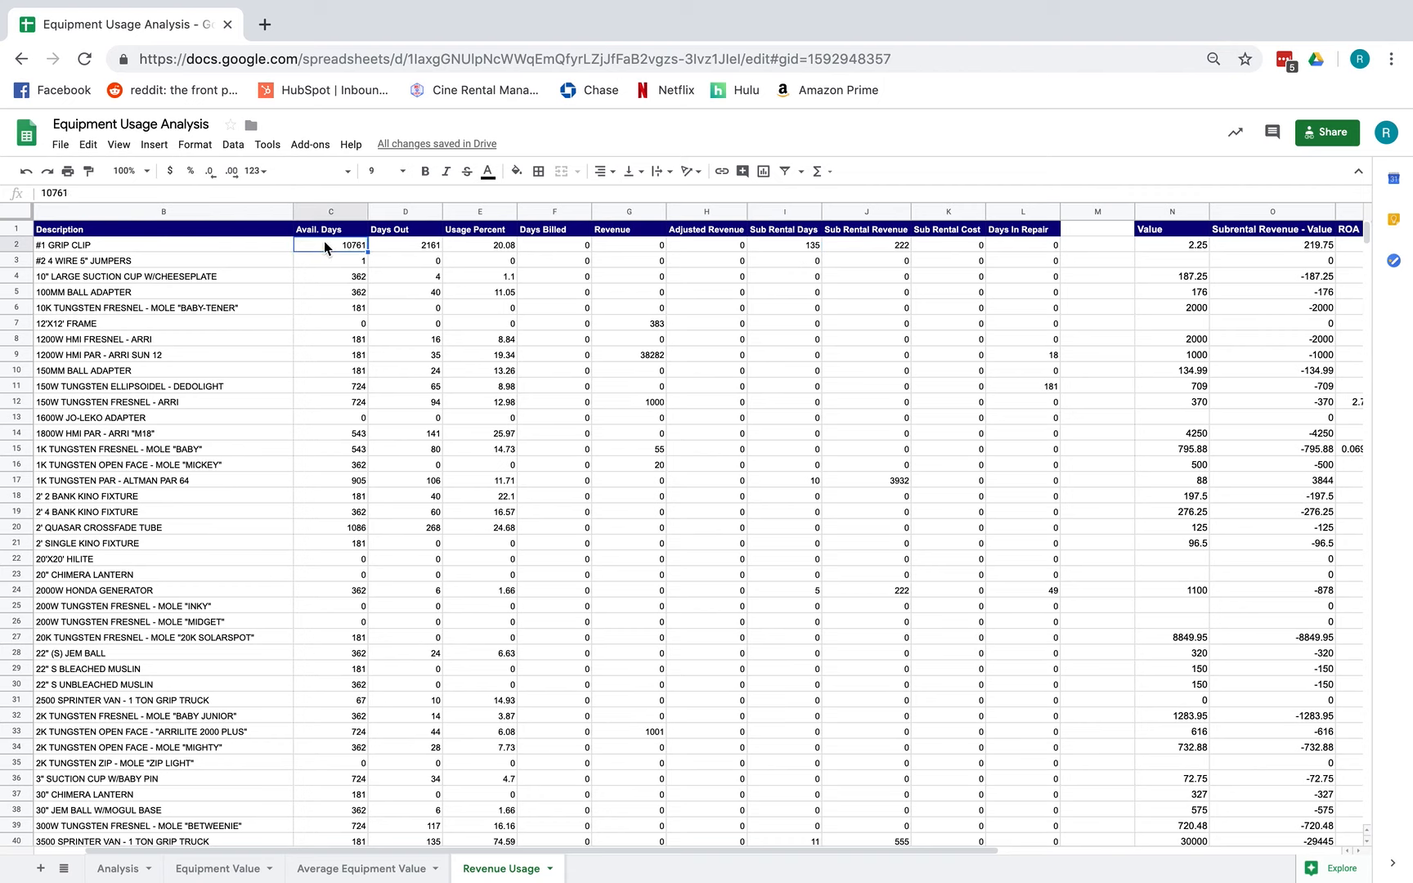
{"action": "left_click", "coordinate": [857, 246]}
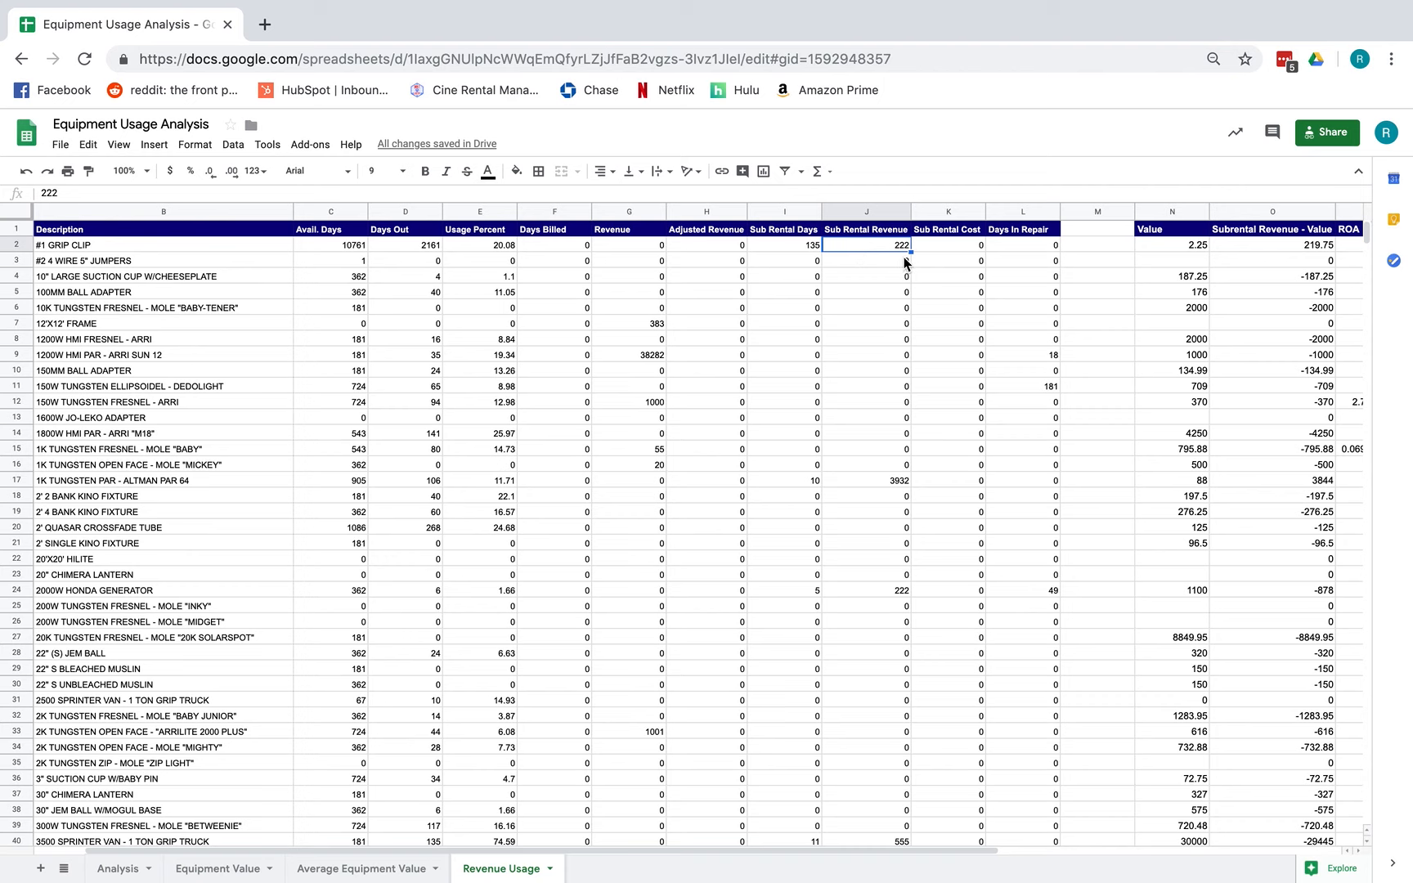
{"action": "left_click", "coordinate": [941, 249]}
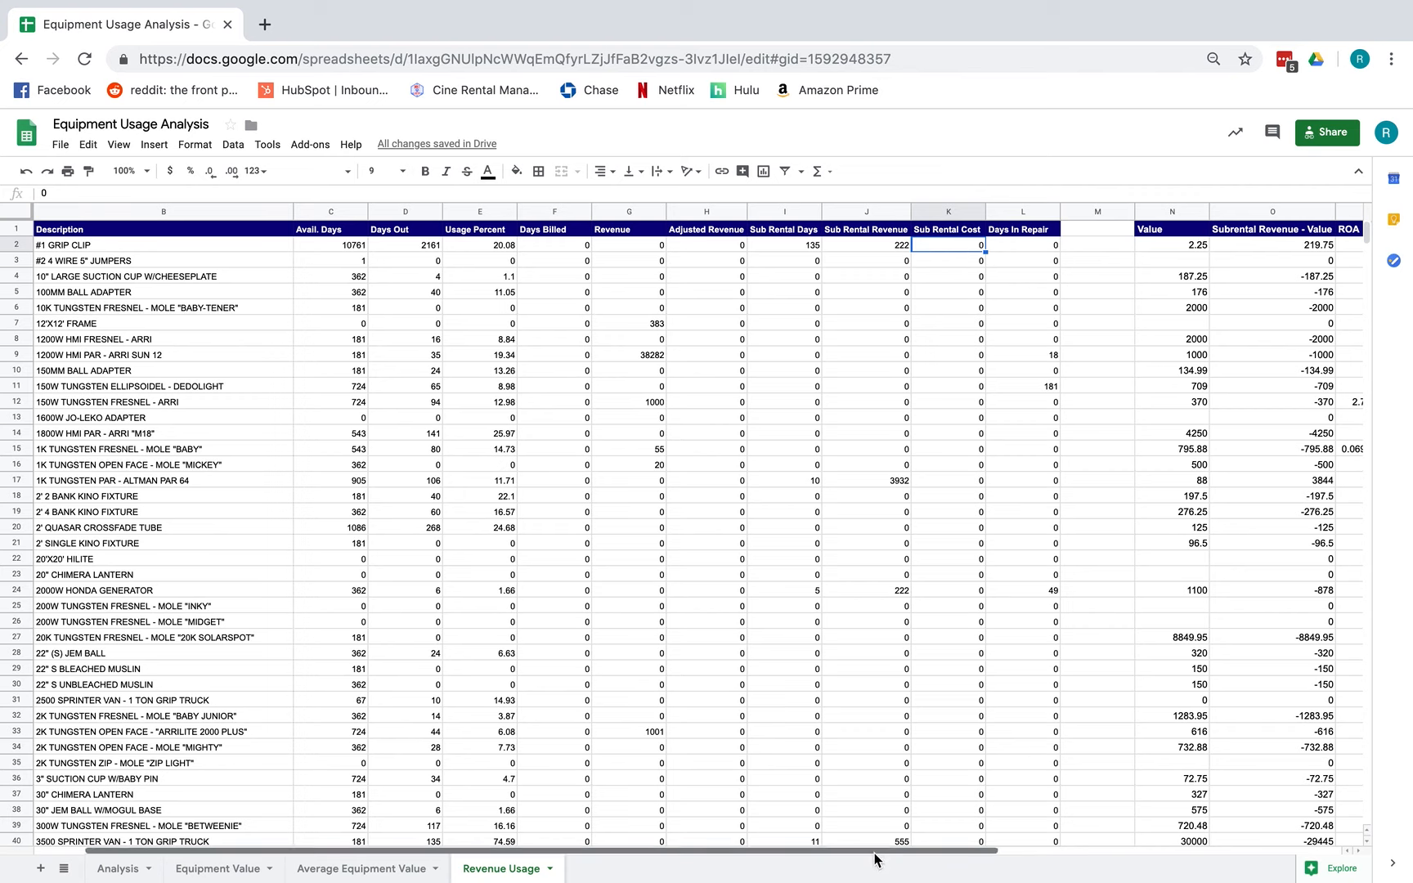
Step: Select the #1 GRIP CLIP cell in the Value column and check the Equipment Value and Average Equipment Value sheets it relates to
{"action": "left_click_drag", "start_coordinate": [876, 855], "coordinate": [935, 853]}
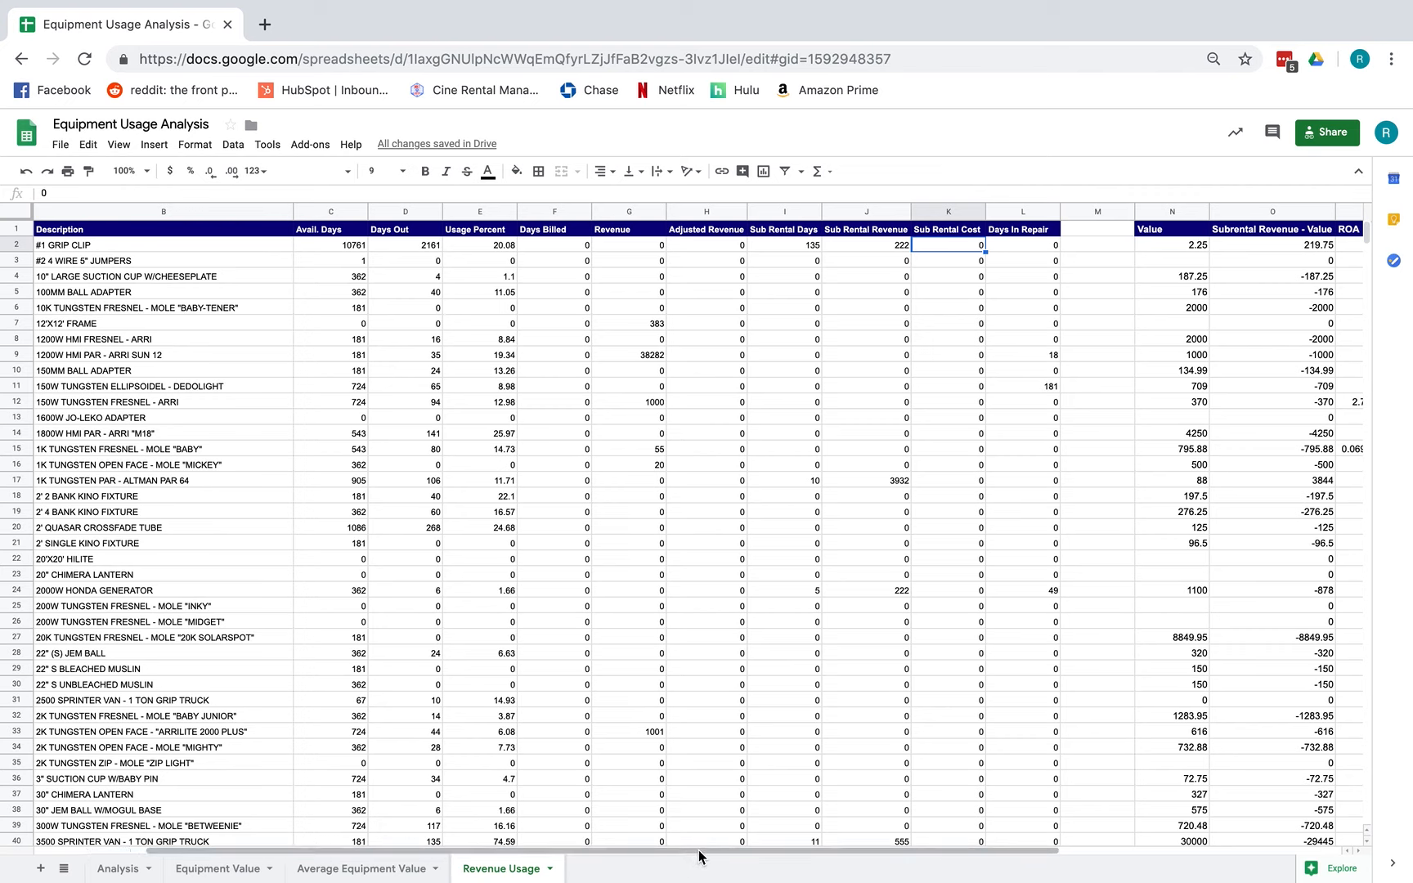
{"action": "left_click_drag", "start_coordinate": [699, 855], "coordinate": [913, 863]}
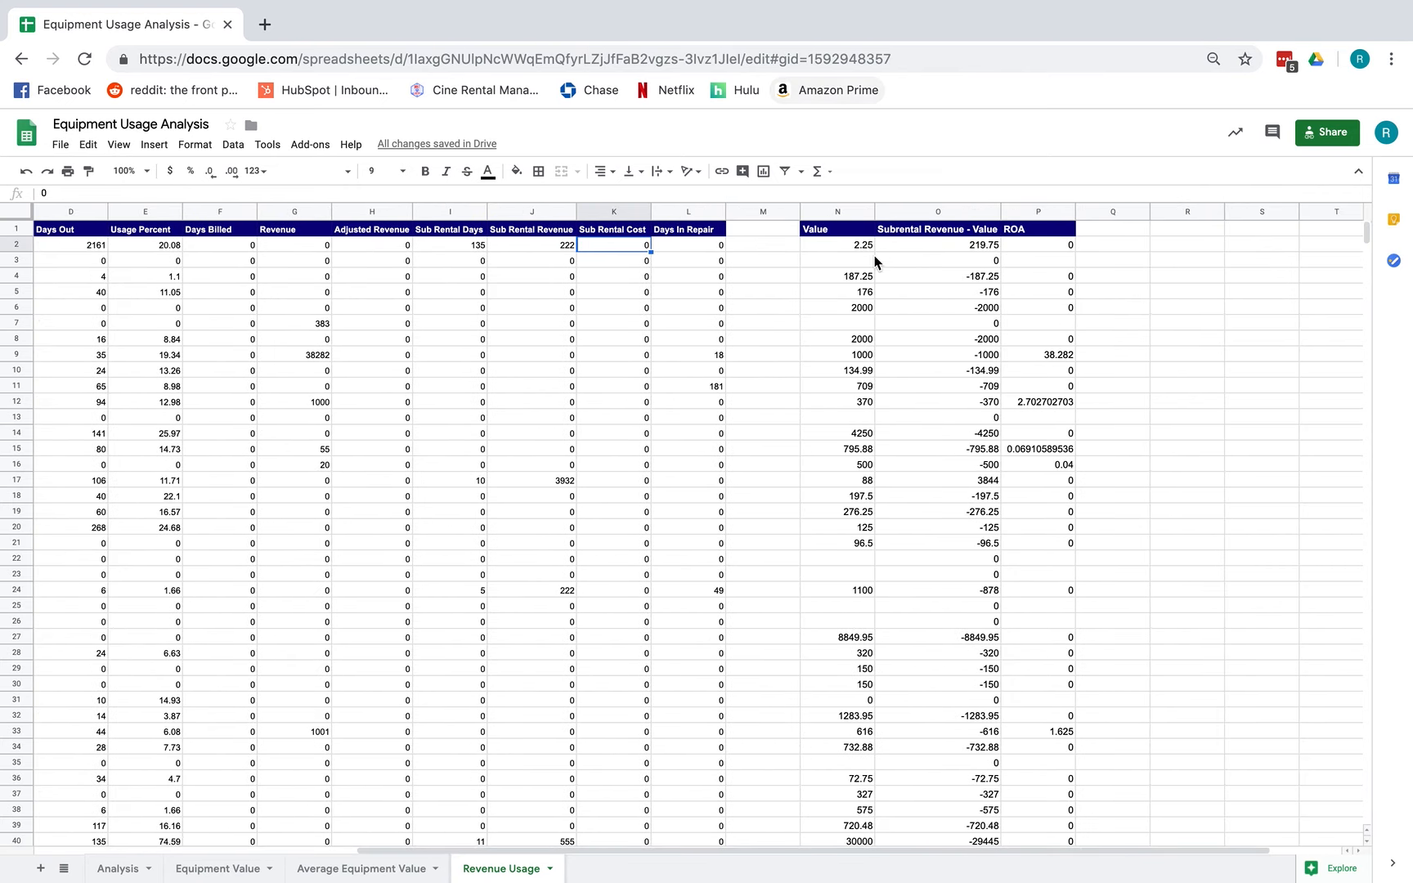
{"action": "left_click", "coordinate": [839, 241]}
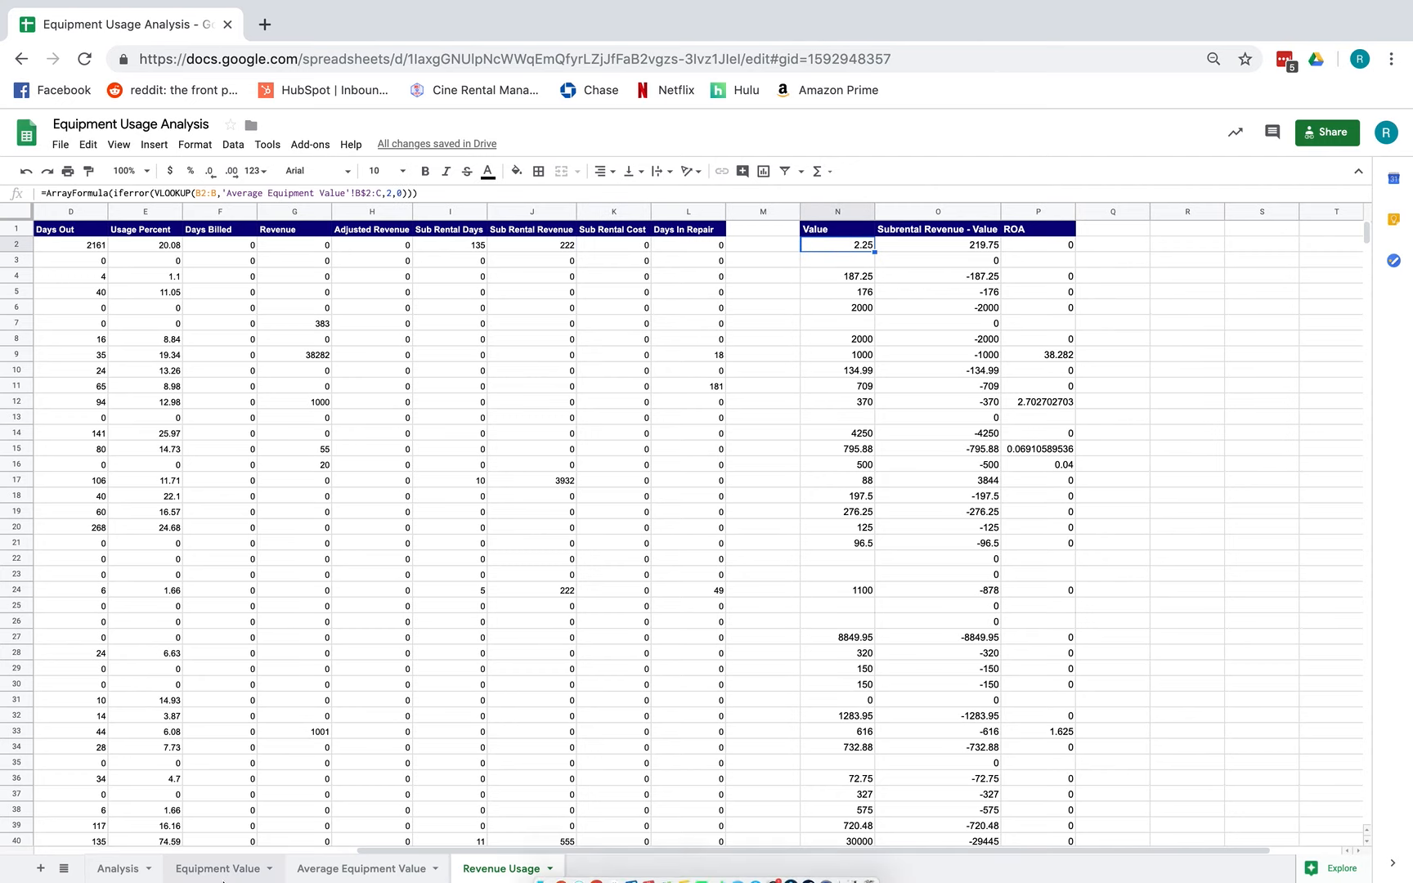
{"action": "left_click", "coordinate": [228, 872]}
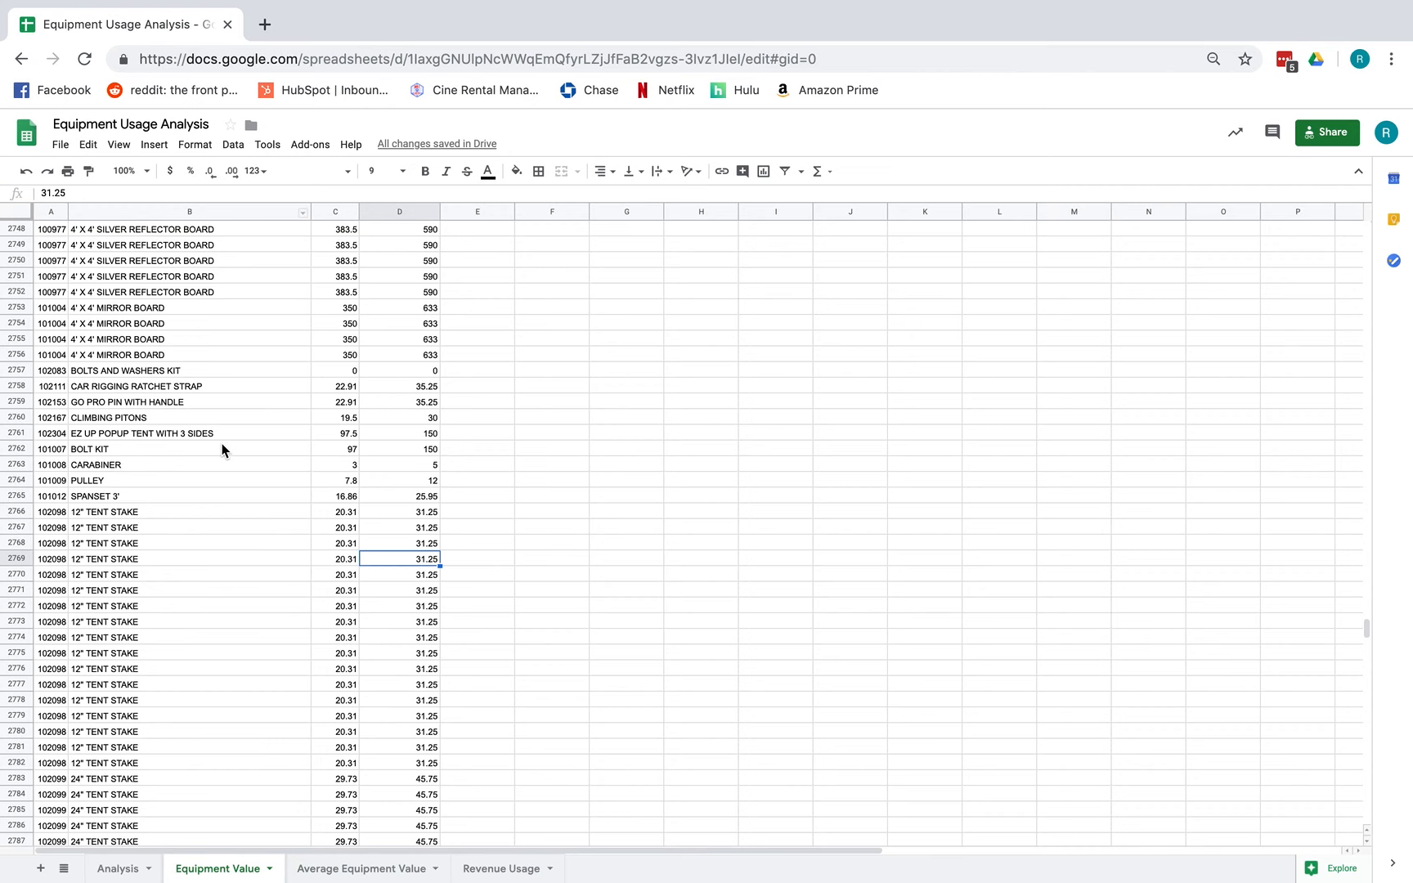
{"action": "left_click", "coordinate": [390, 871]}
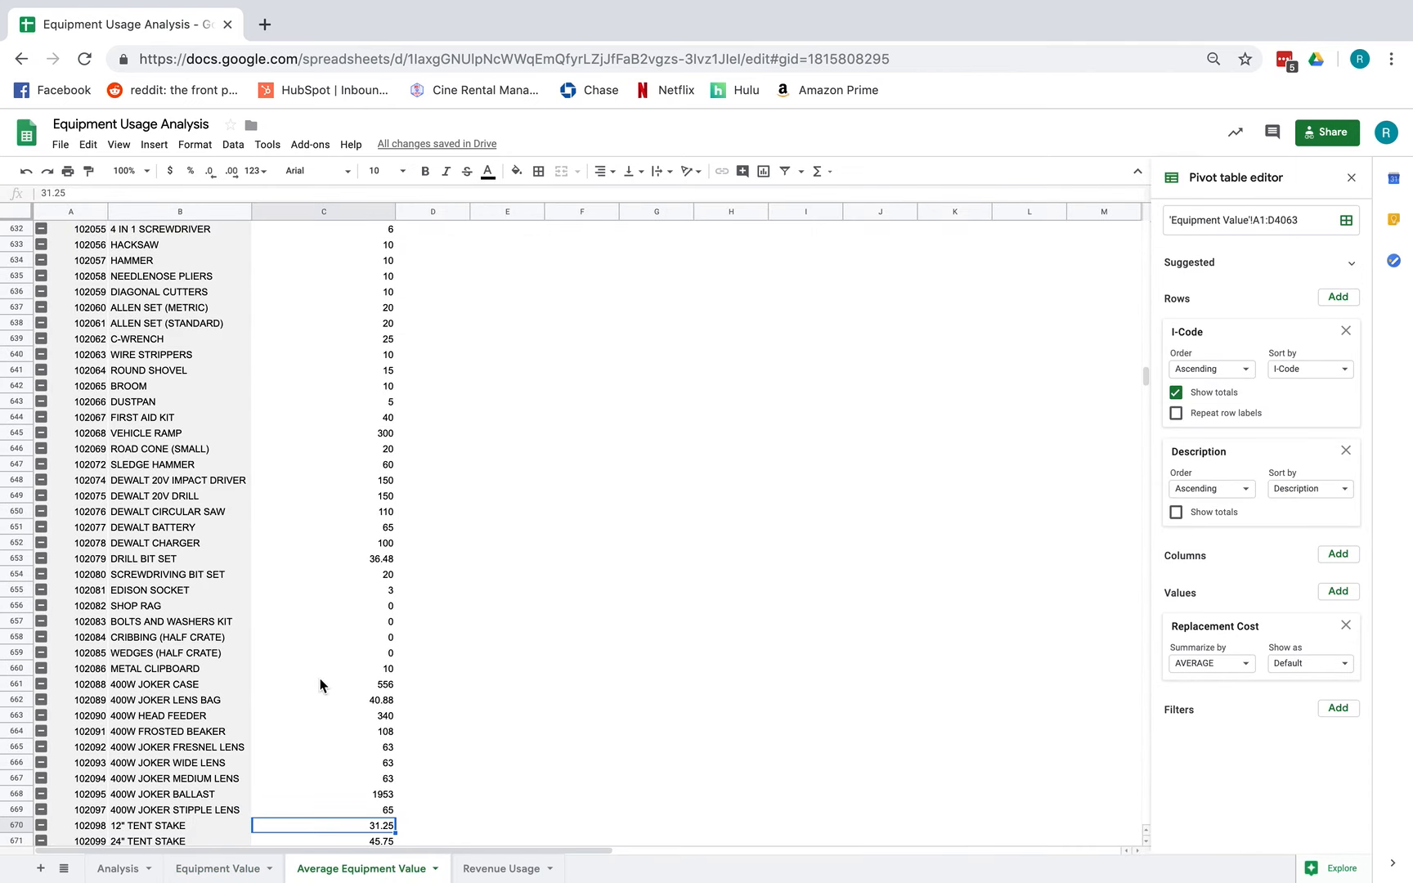
{"action": "left_click", "coordinate": [493, 872]}
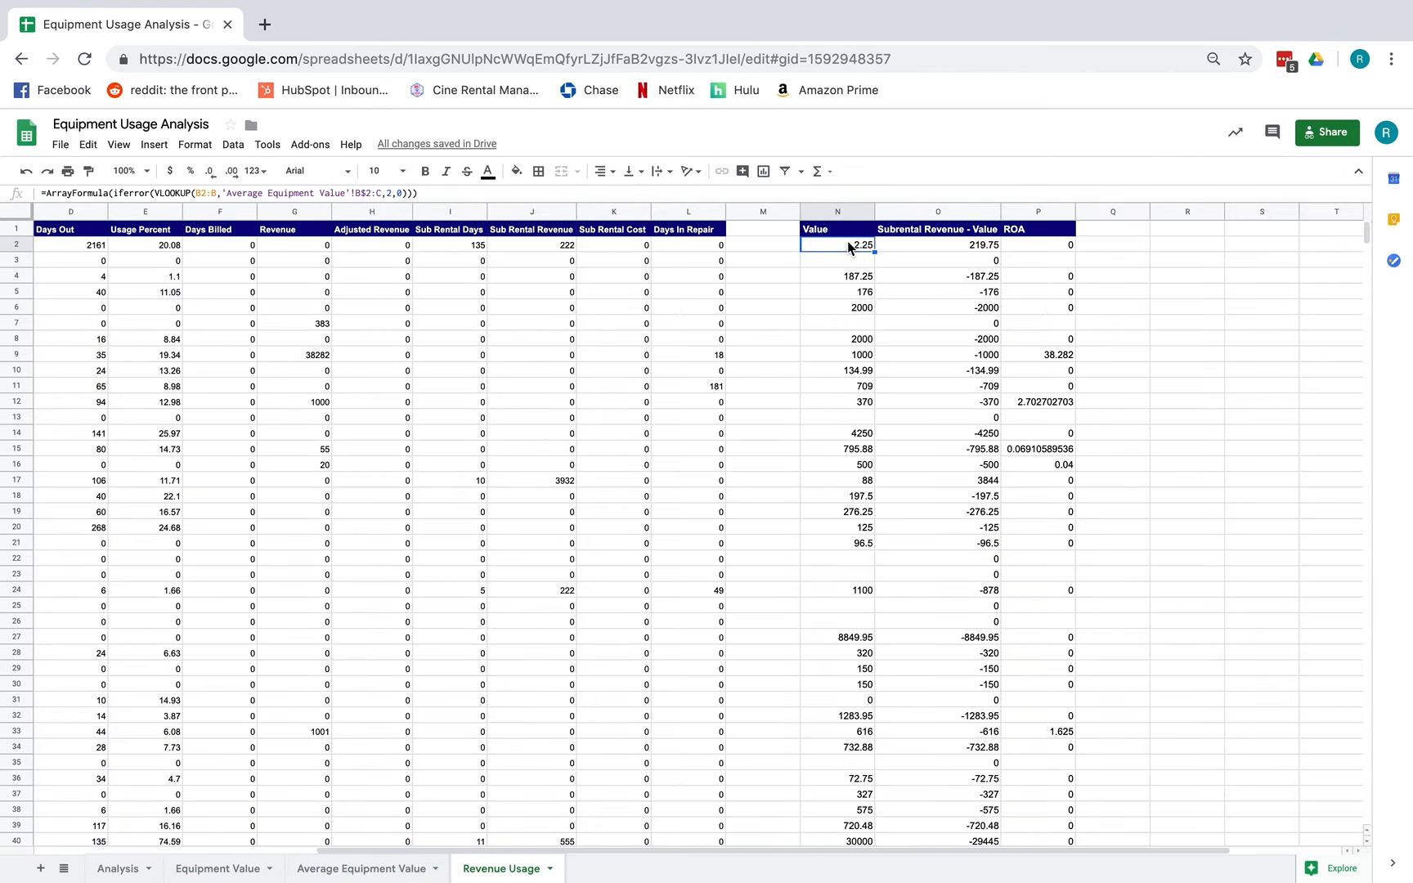
Step: Highlight the VLOOKUP function in the #1 GRIP CLIP Value formula and close the formula without changing it
{"action": "double_click", "coordinate": [846, 242]}
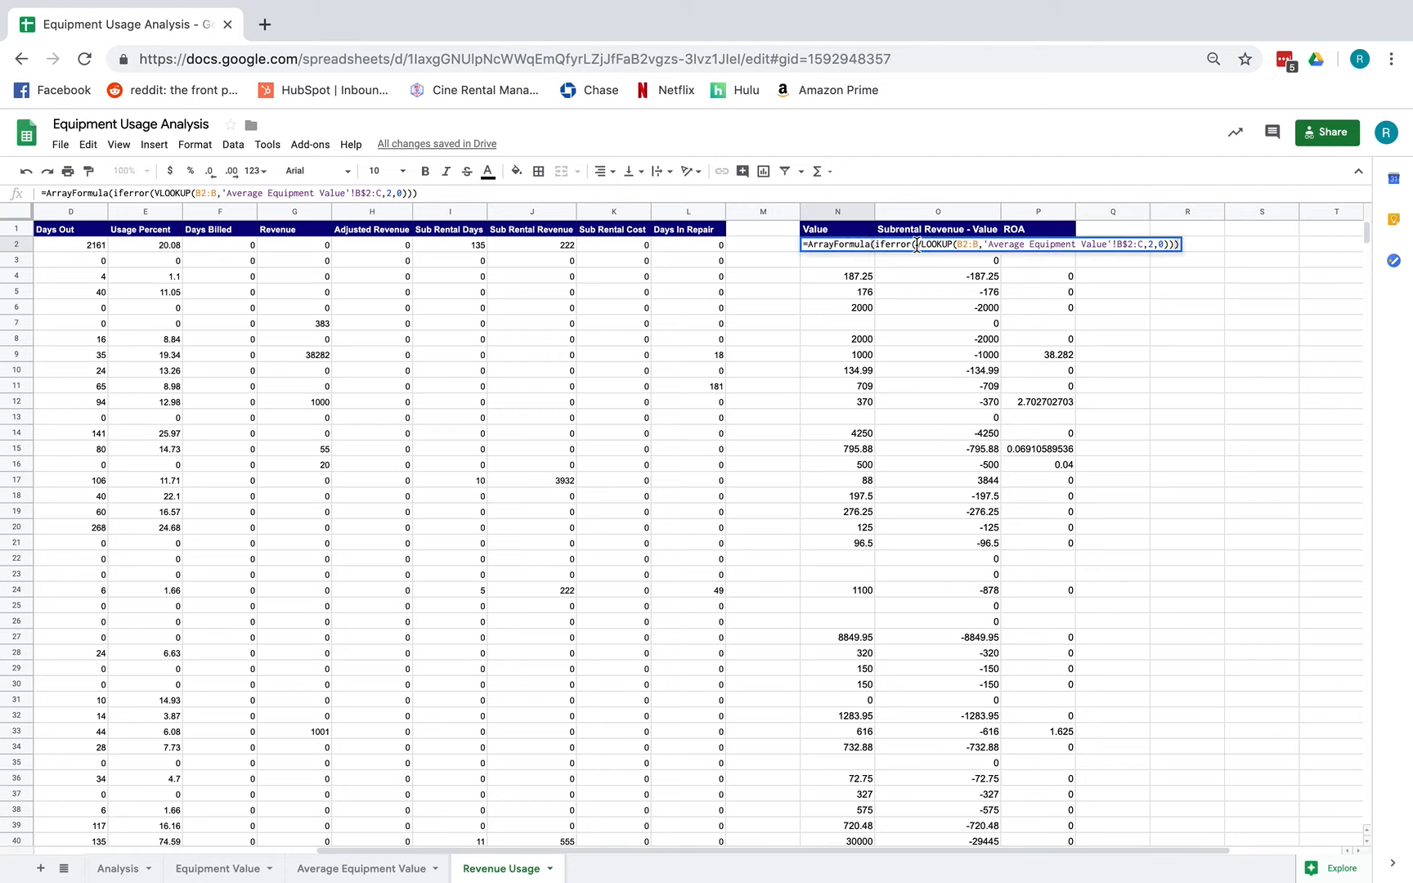
{"action": "left_click_drag", "start_coordinate": [915, 244], "coordinate": [954, 244]}
{"action": "key", "text": "Return"}
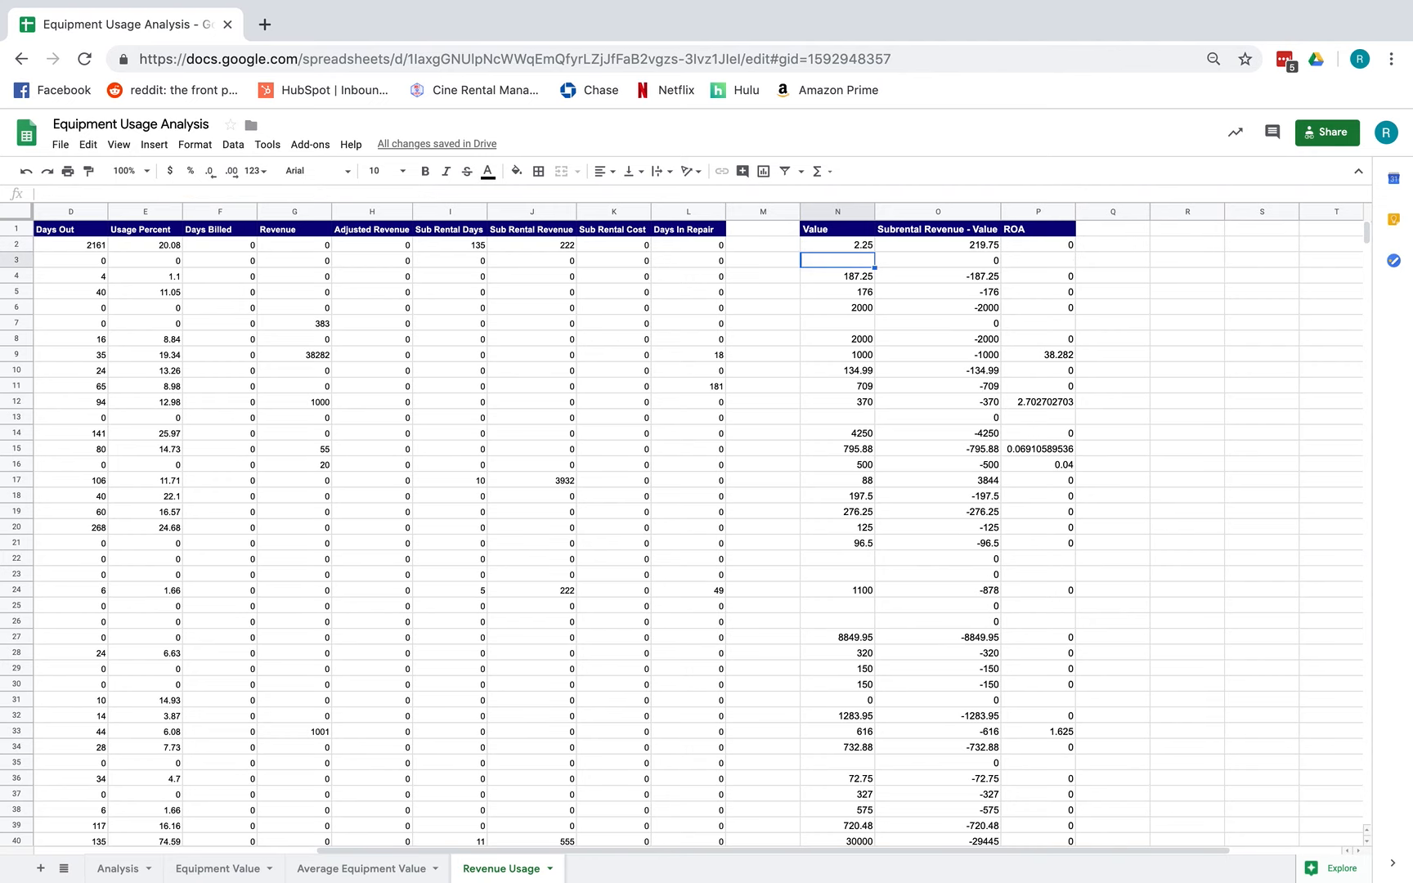
{"action": "left_click", "coordinate": [857, 246]}
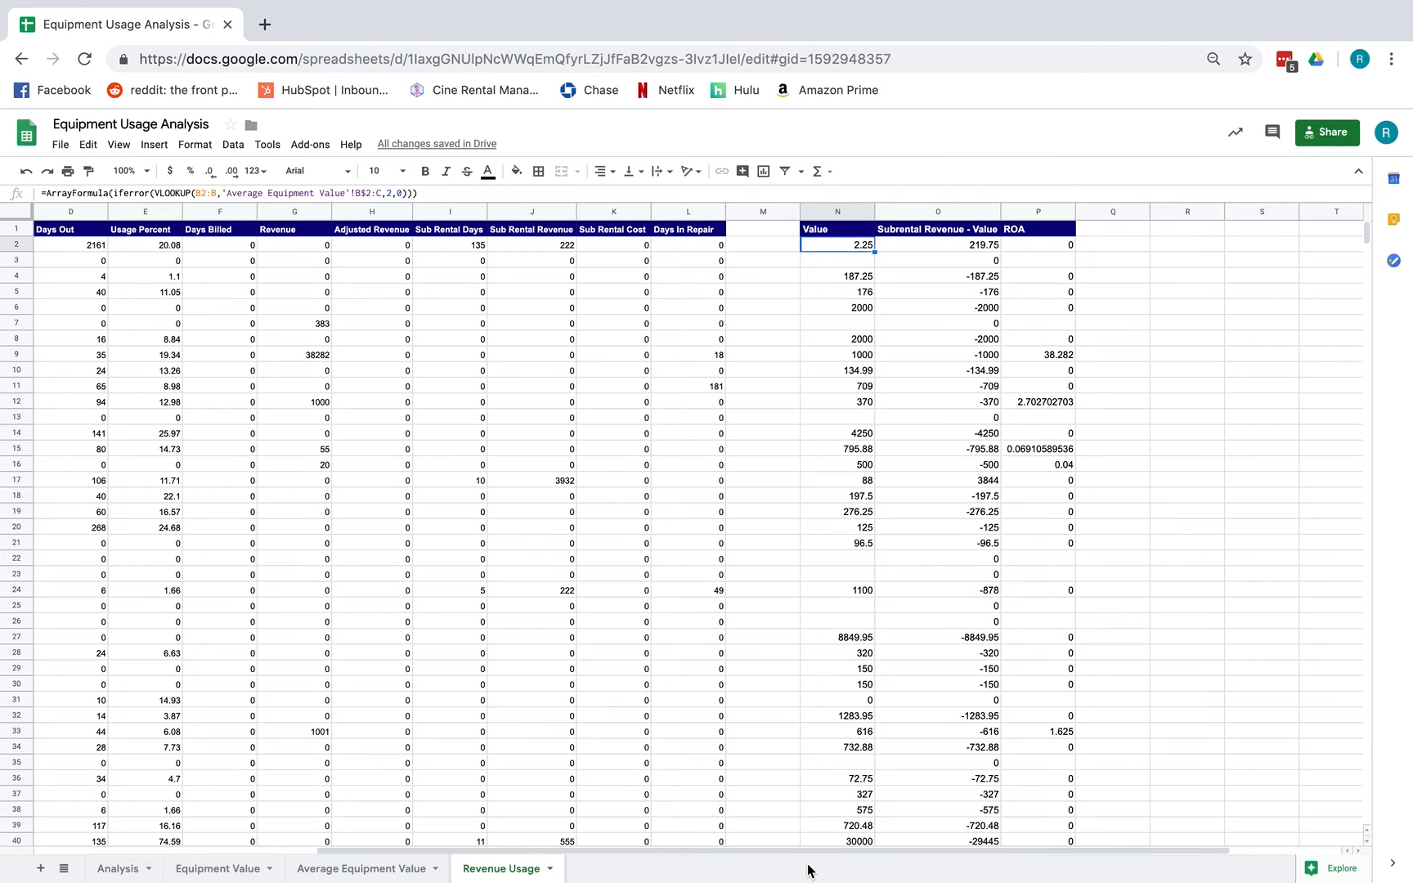
Step: Examine the B2:B search key and the Average Equipment Value range in cell N2's formula, relating the key to the #1 GRIP CLIP description
{"action": "left_click_drag", "start_coordinate": [811, 856], "coordinate": [669, 852]}
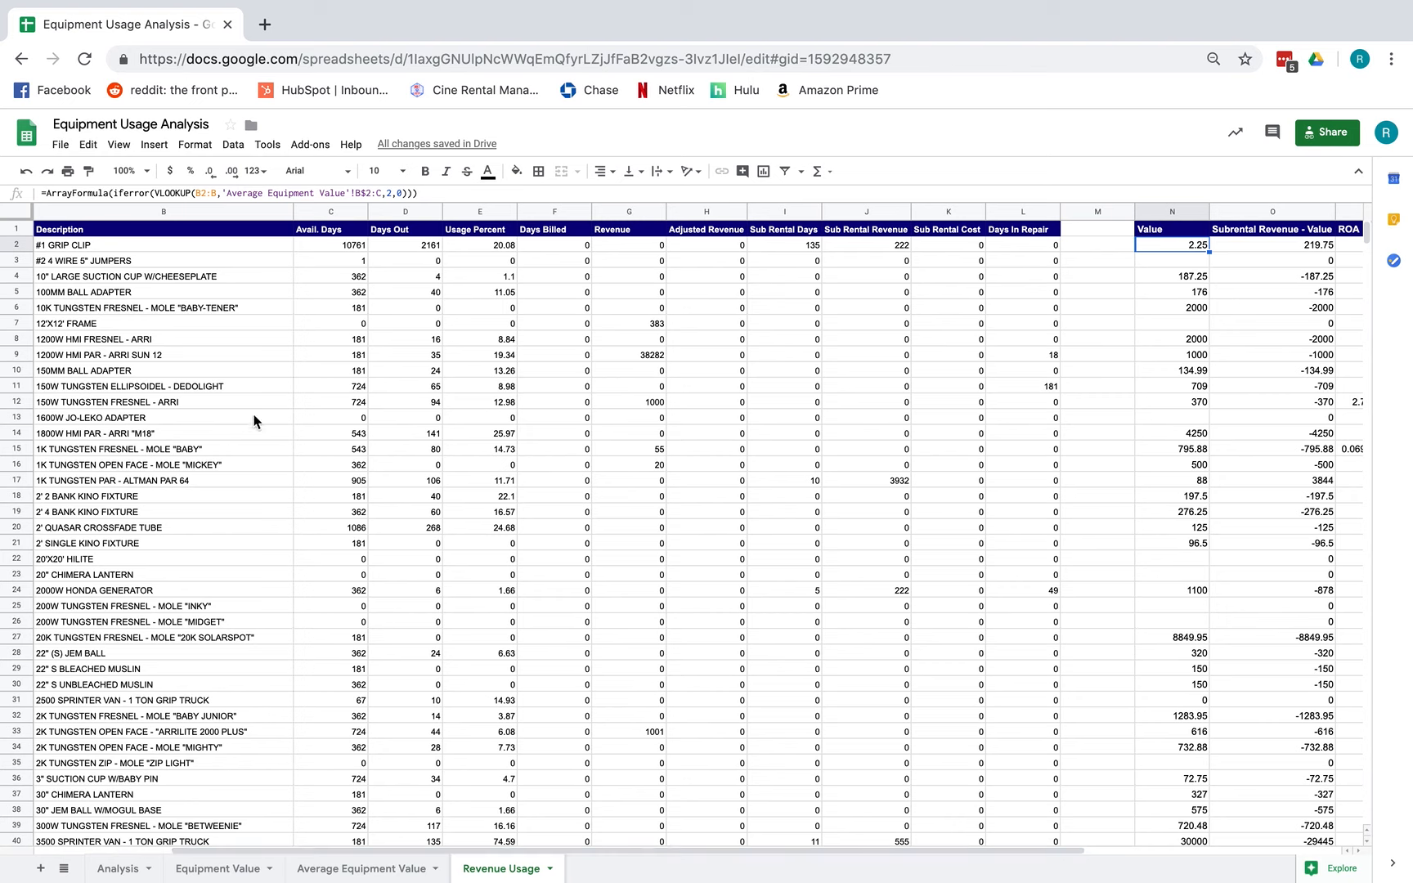
{"action": "double_click", "coordinate": [1169, 248]}
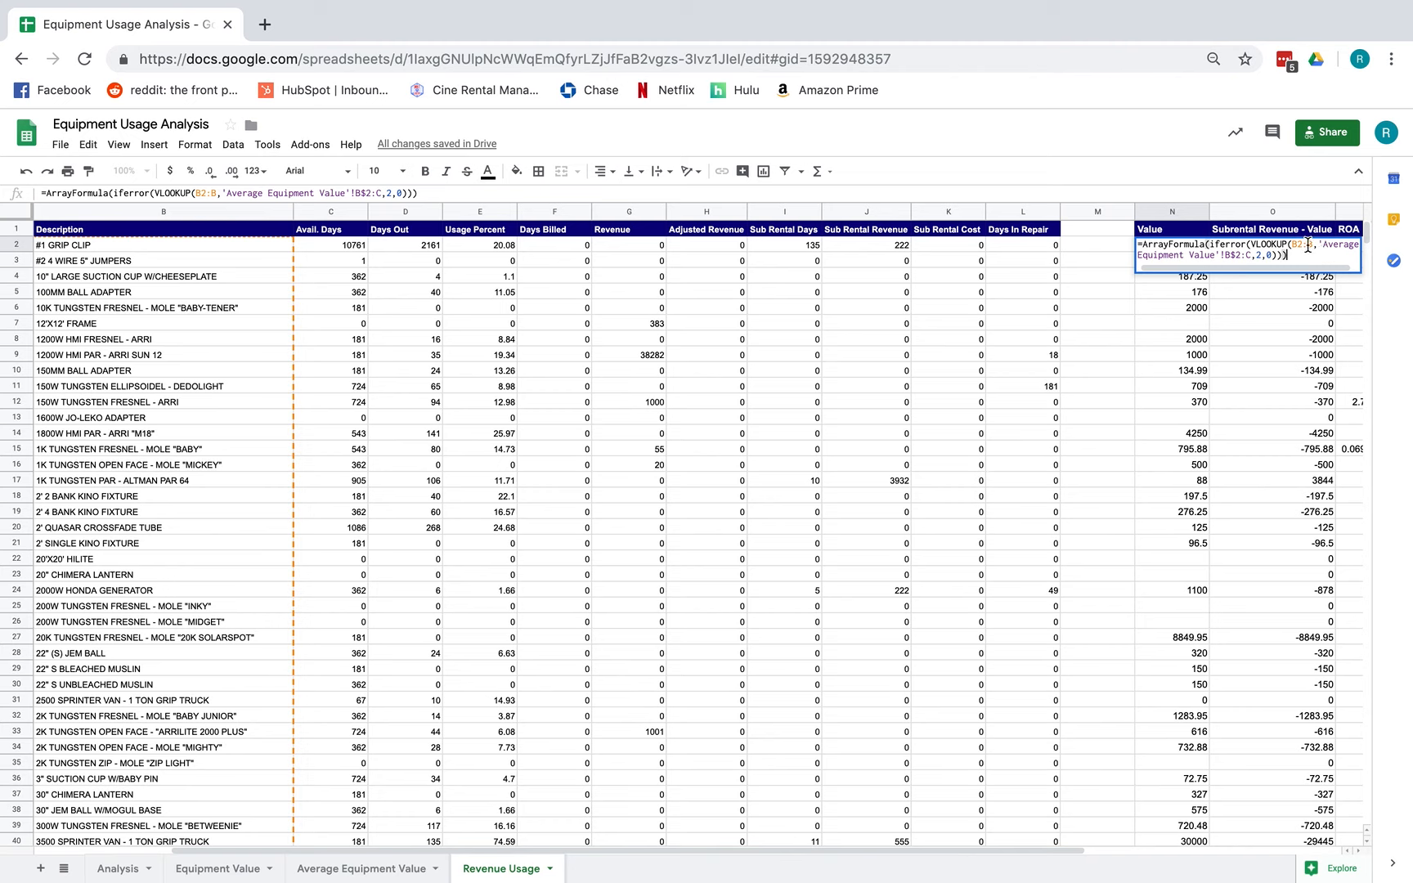
{"action": "left_click", "coordinate": [141, 248]}
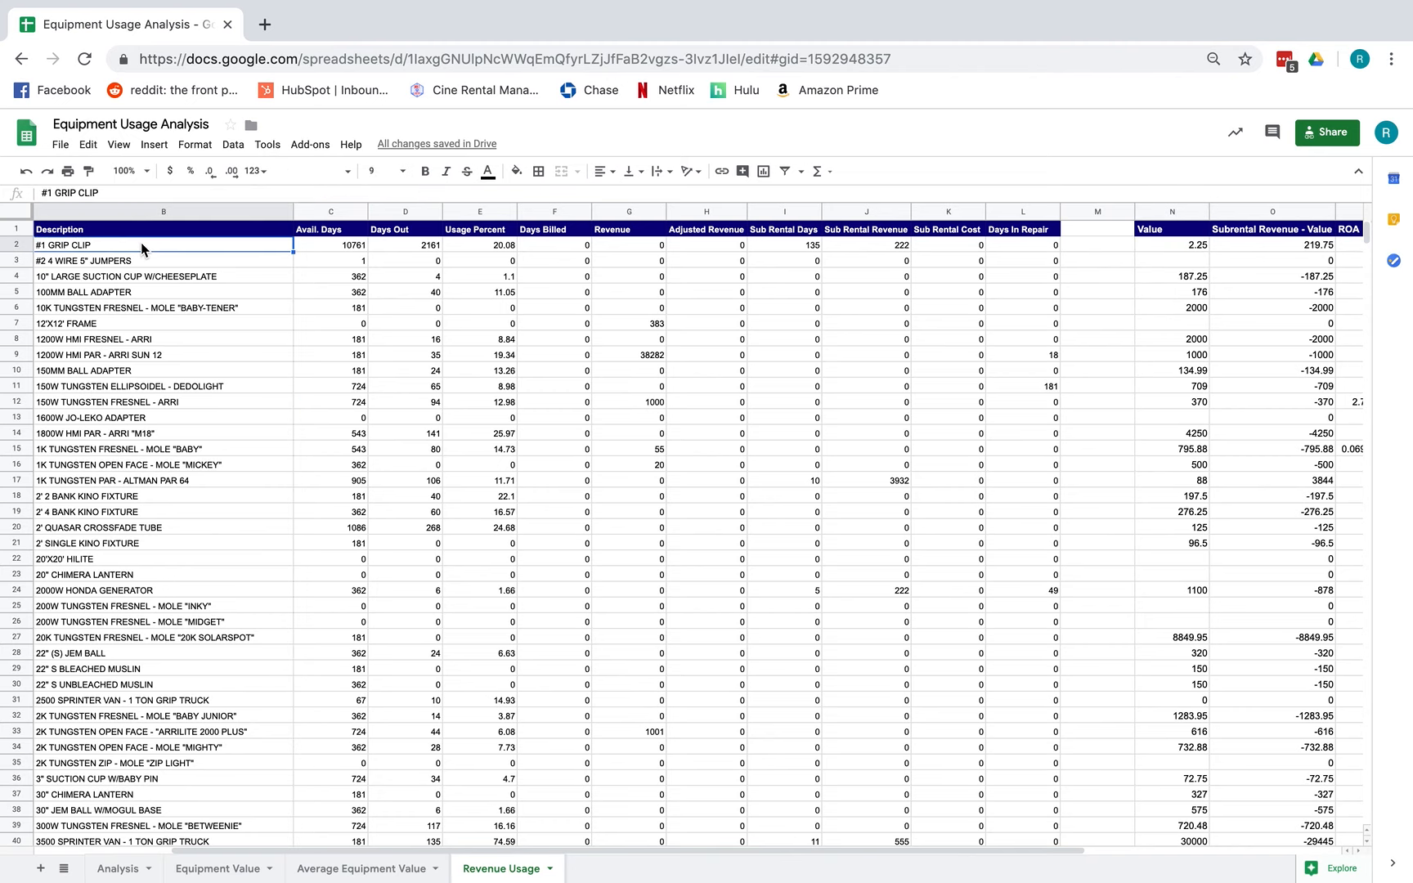
{"action": "double_click", "coordinate": [1196, 244]}
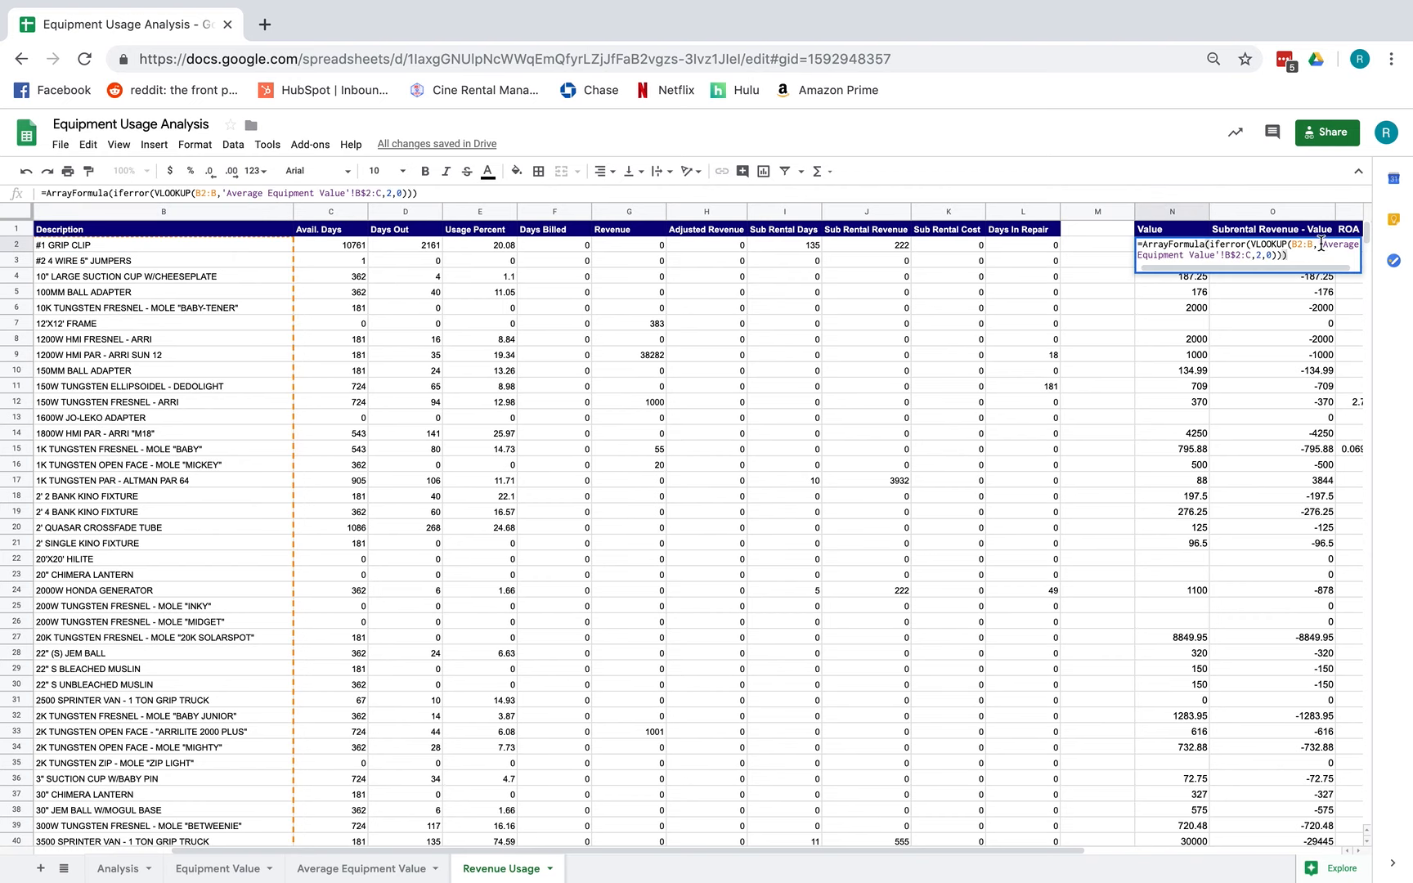
{"action": "left_click", "coordinate": [1355, 247]}
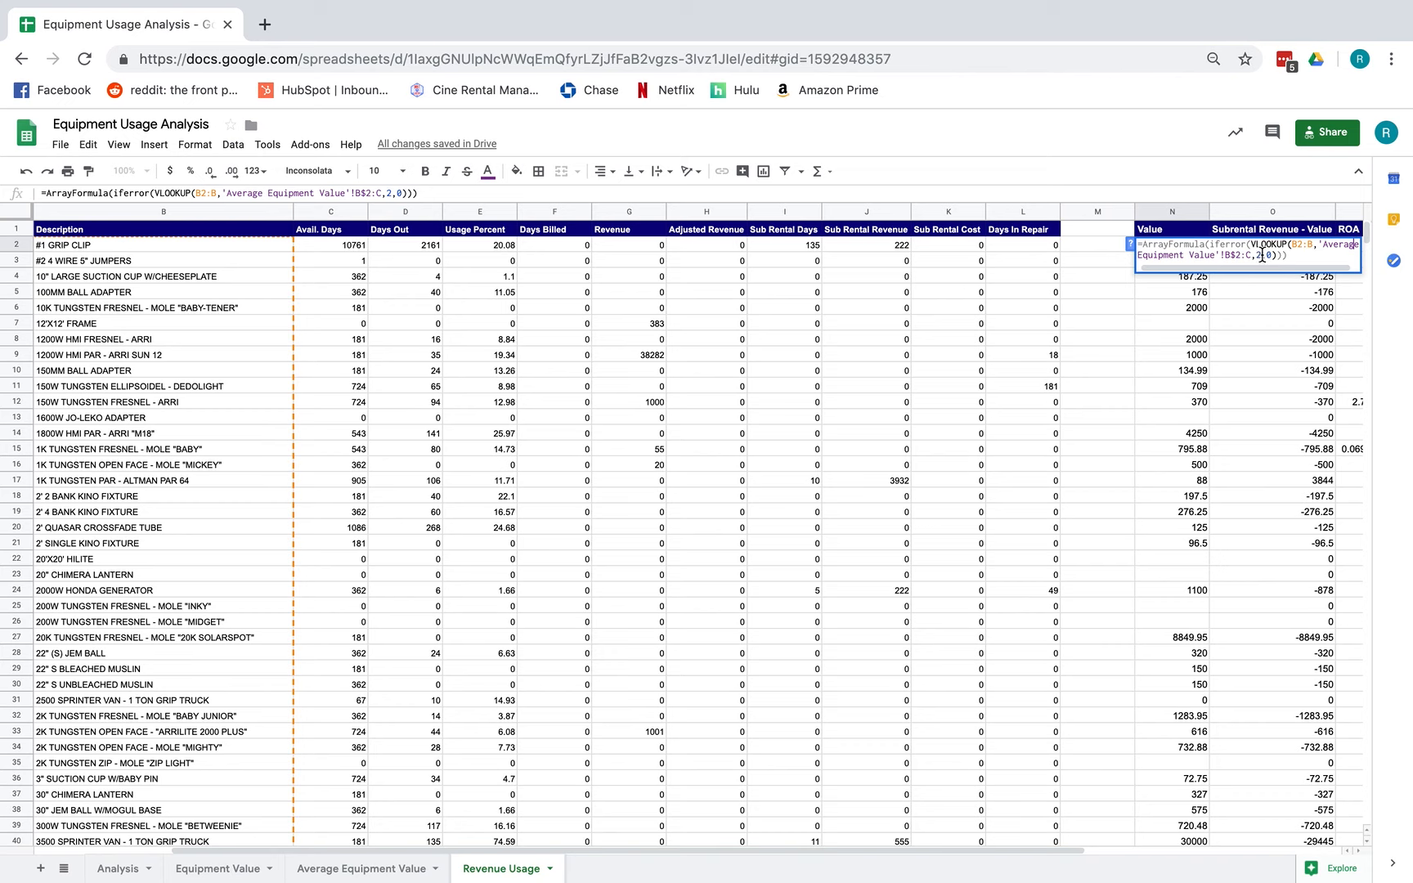
Step: On the Average Equipment Value sheet, highlight range B2:C20 and select the average replacement cost of 138MM POLARIZER
{"action": "left_click", "coordinate": [335, 868]}
{"action": "scroll", "coordinate": [278, 349], "scroll_direction": "up", "scroll_amount": 20}
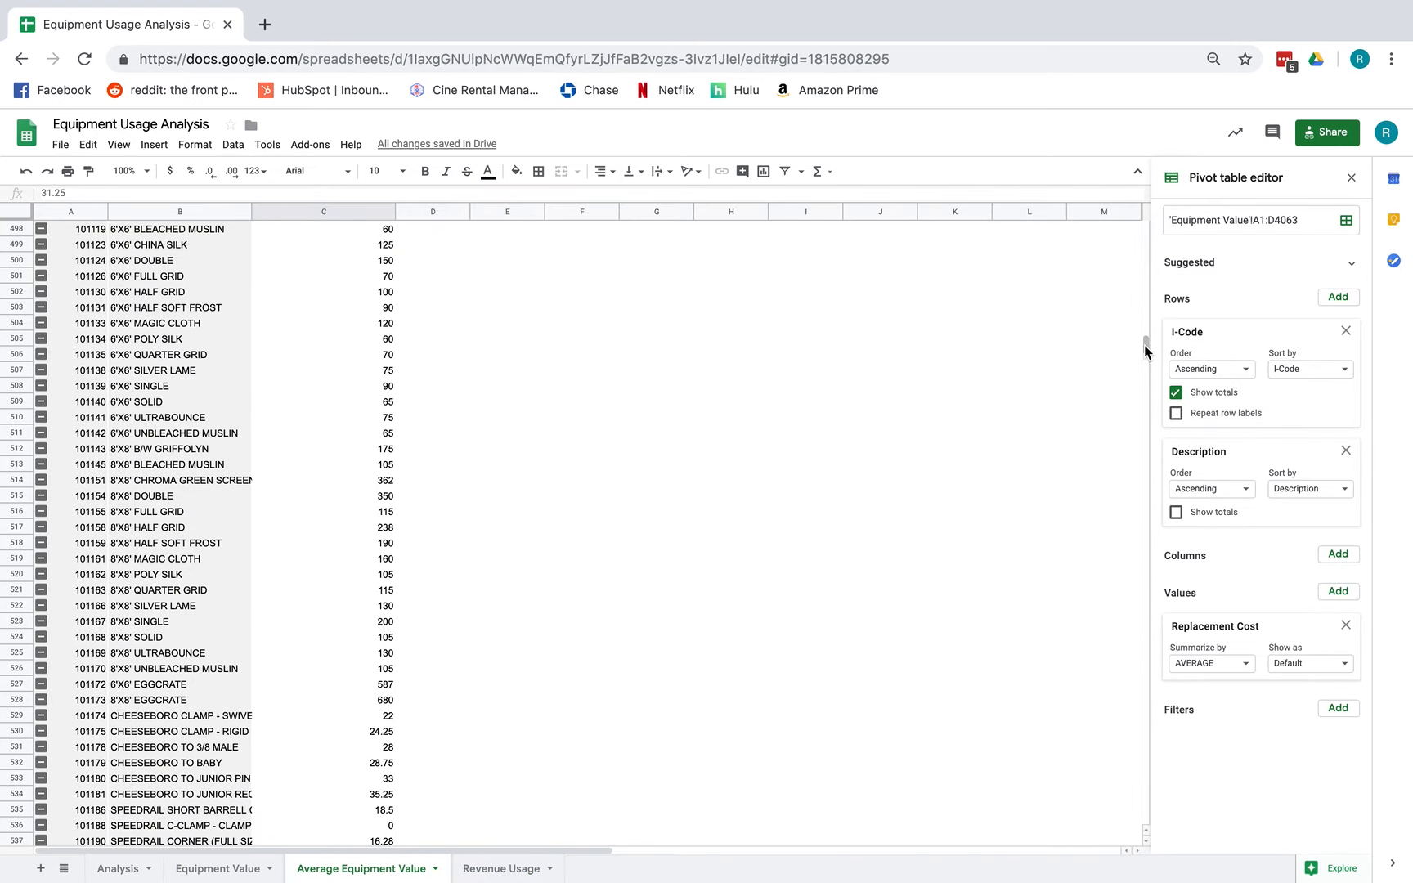
{"action": "left_click_drag", "start_coordinate": [1145, 346], "coordinate": [1145, 211]}
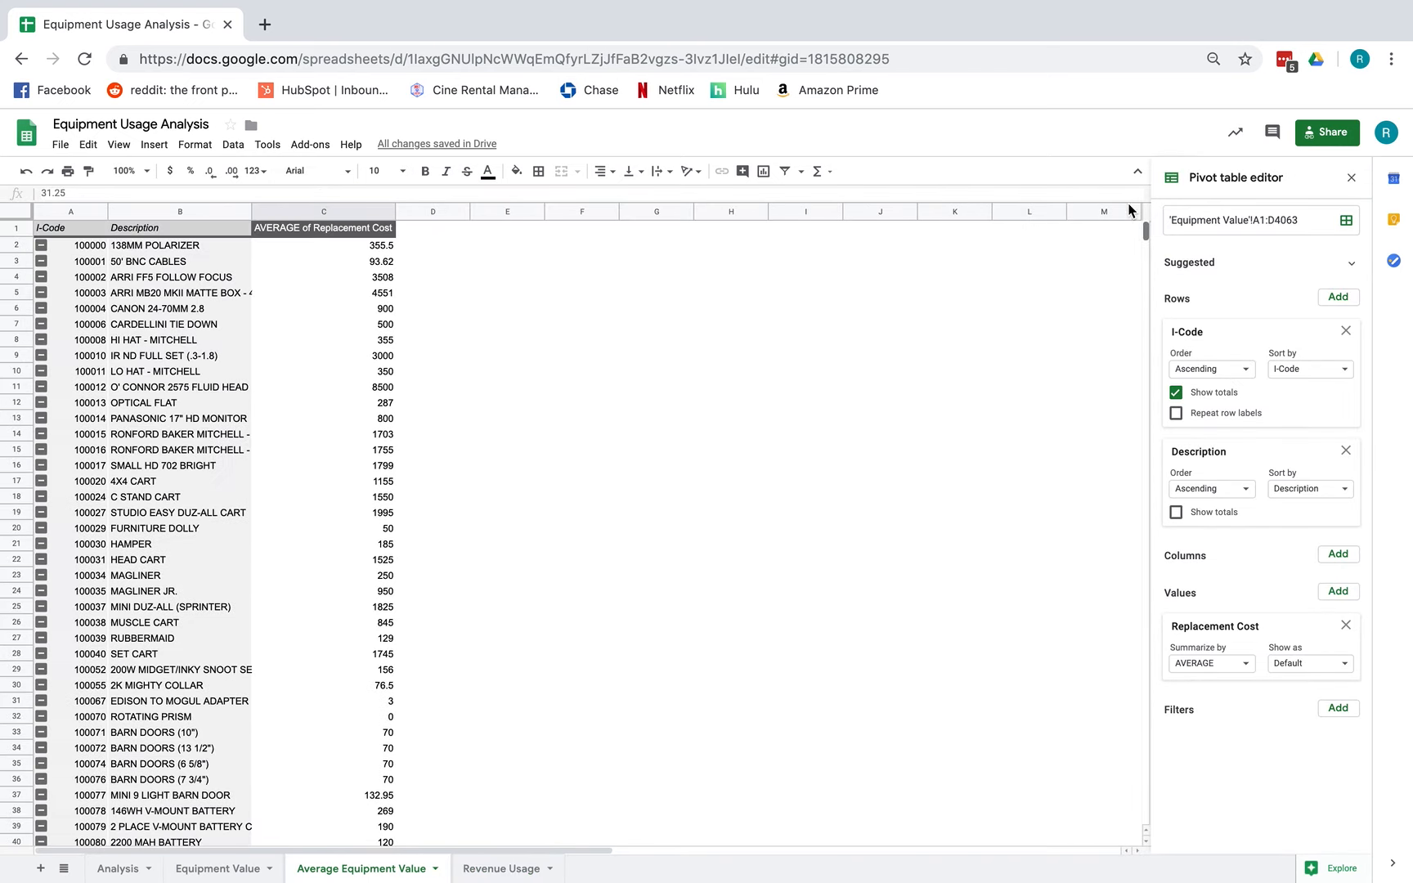
{"action": "left_click", "coordinate": [166, 248]}
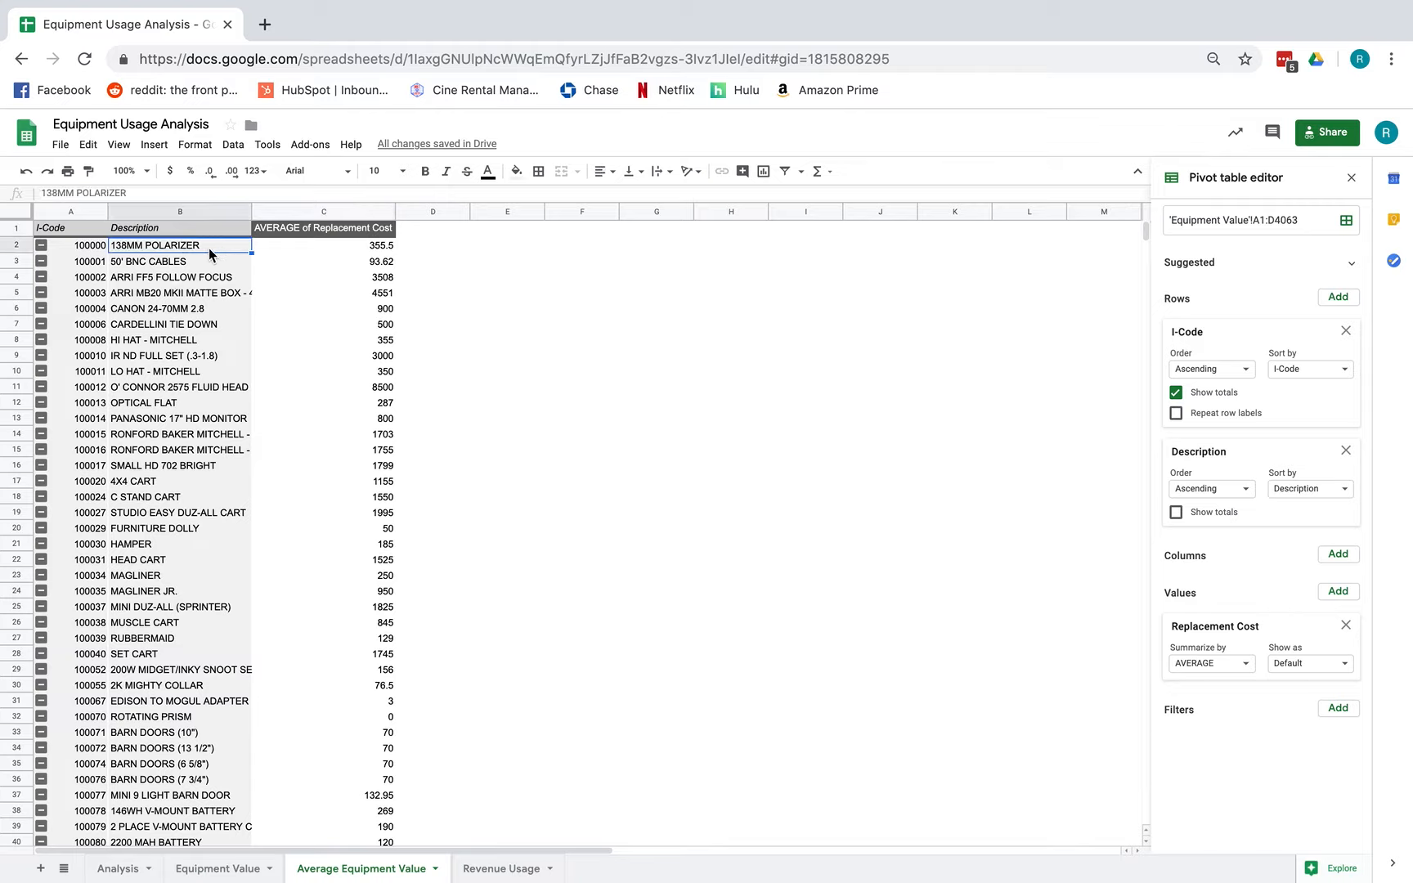
{"action": "left_click", "coordinate": [361, 530], "text": "shift"}
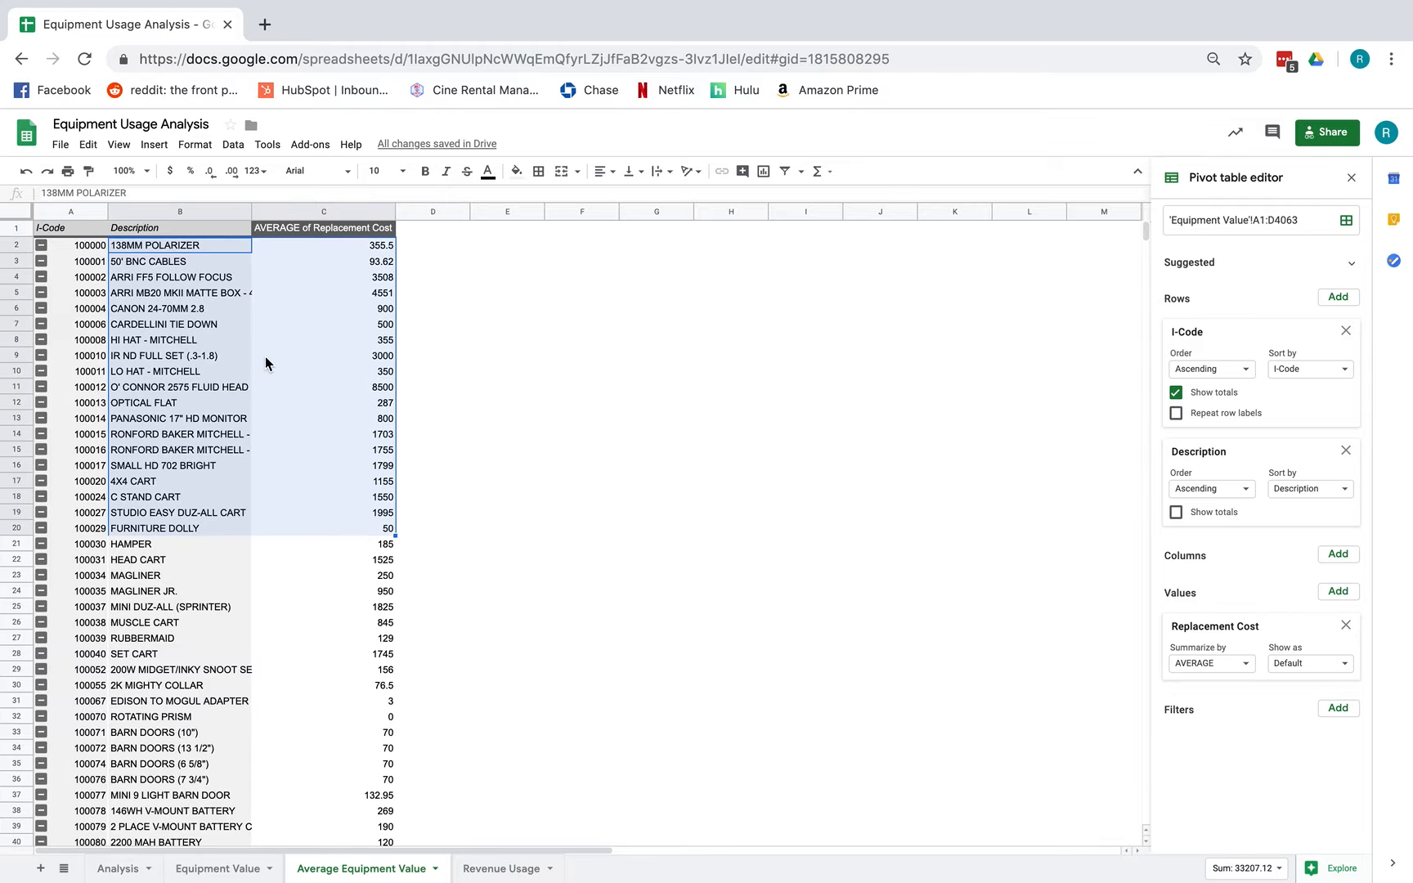
{"action": "left_click", "coordinate": [219, 278]}
{"action": "left_click", "coordinate": [305, 247]}
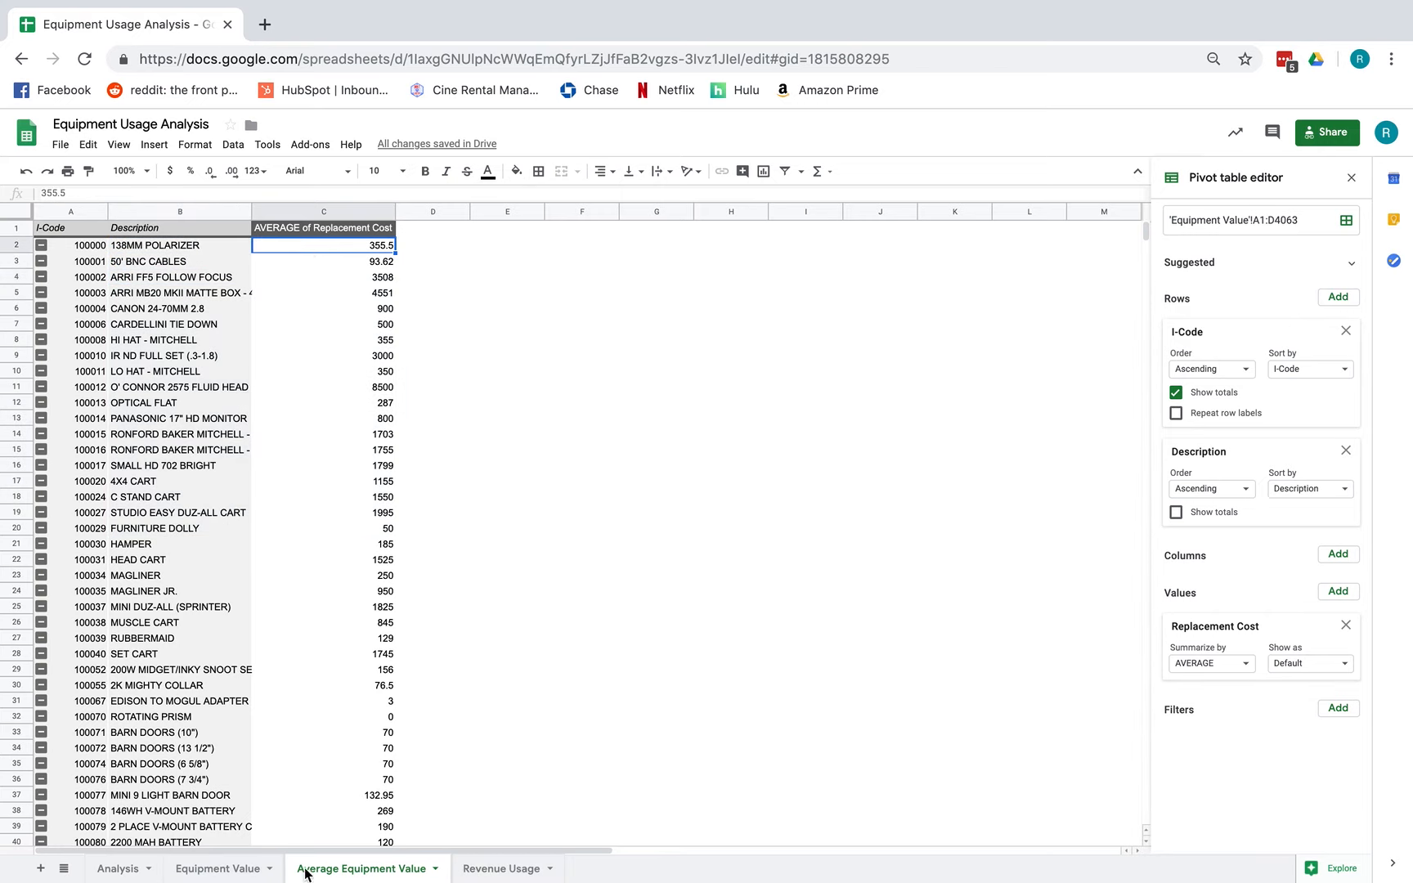
Step: Return to the Revenue Usage sheet and inspect the final 0 argument of the VLOOKUP in cell N2, leaving the formula unchanged
{"action": "left_click", "coordinate": [129, 868]}
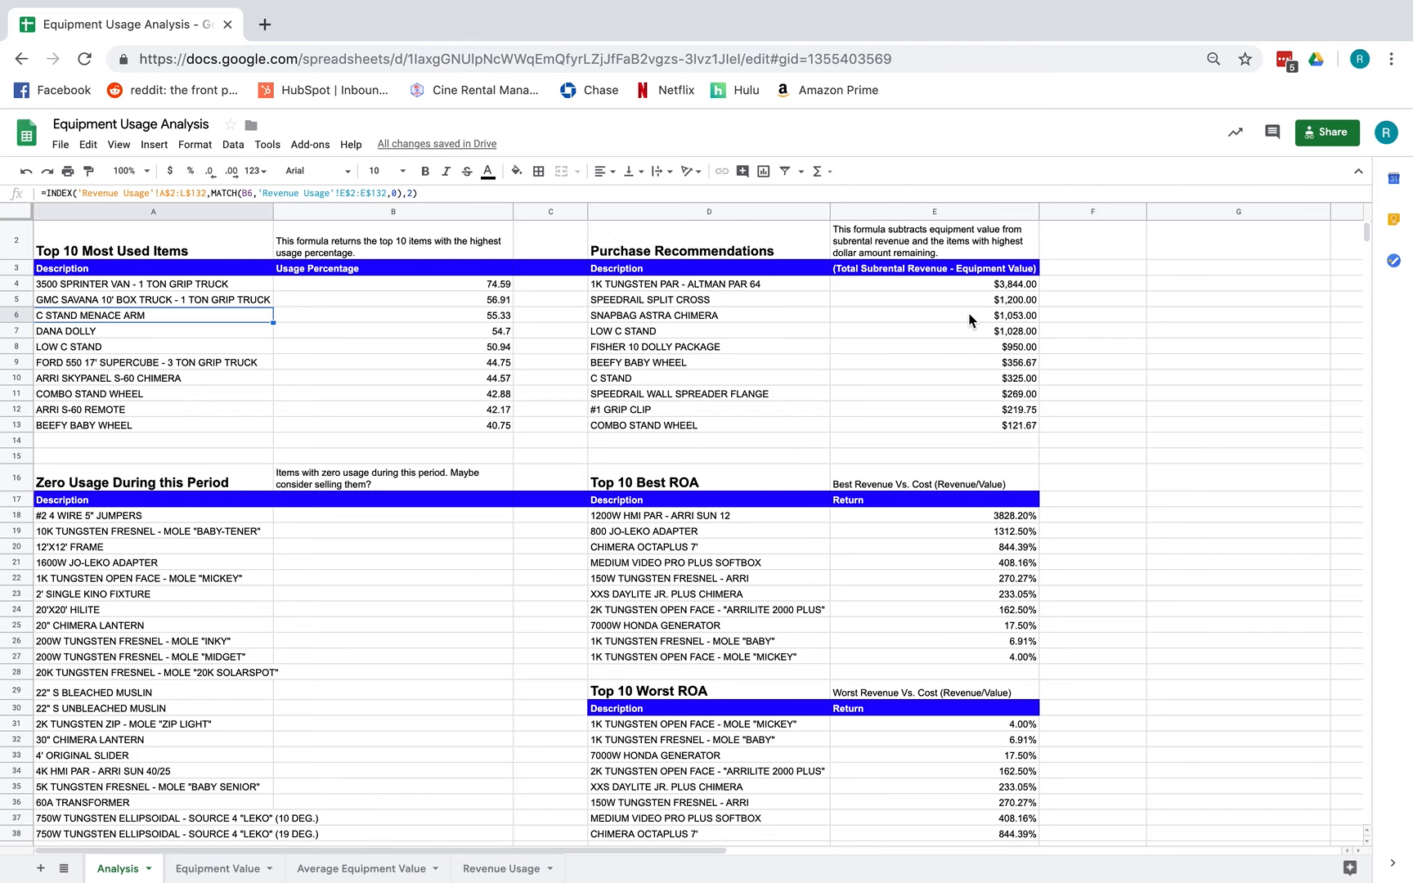
{"action": "left_click", "coordinate": [527, 869]}
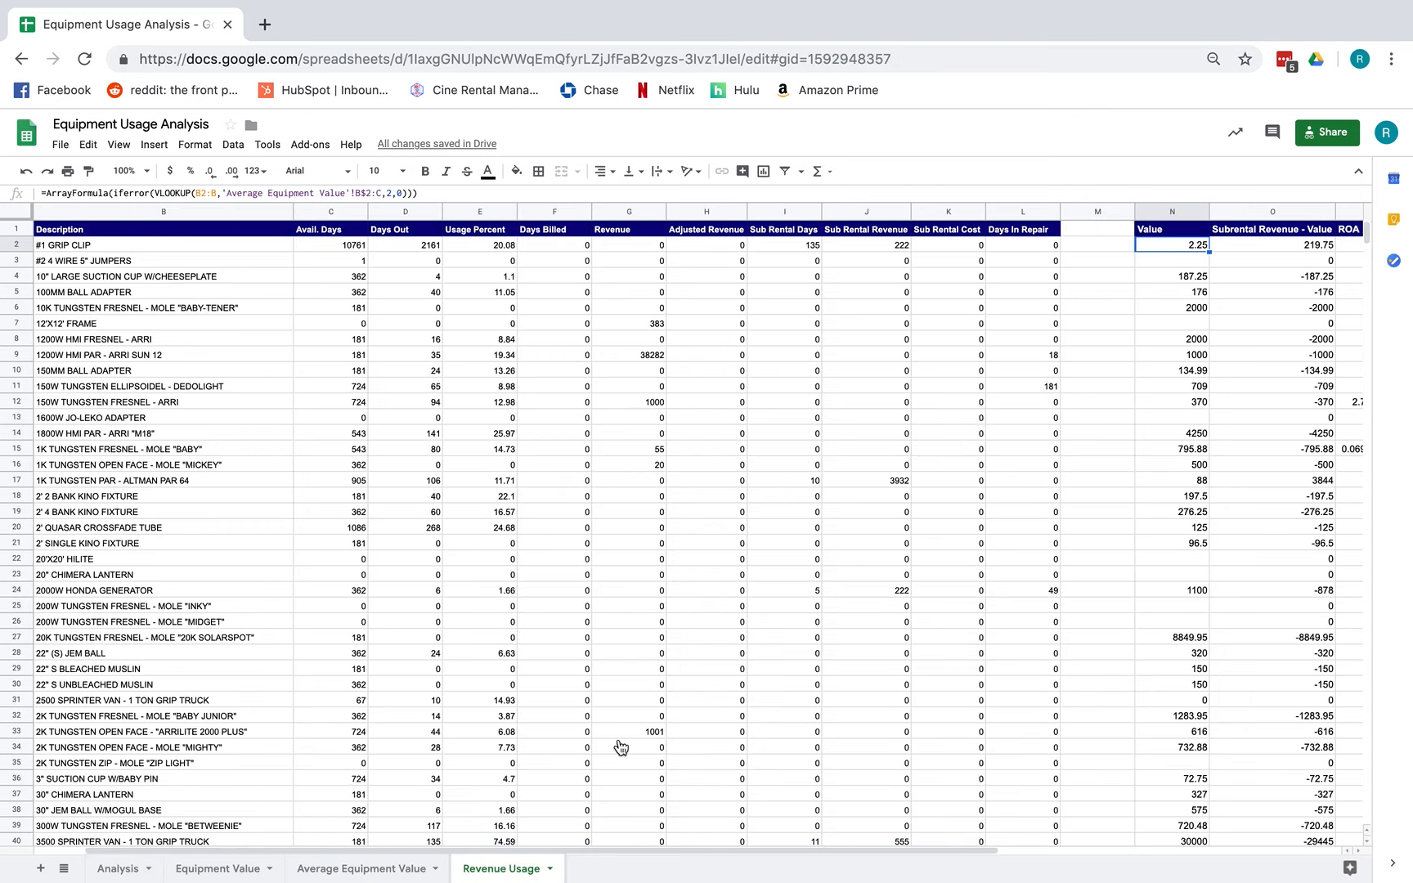
{"action": "double_click", "coordinate": [1182, 247]}
{"action": "left_click", "coordinate": [1270, 256]}
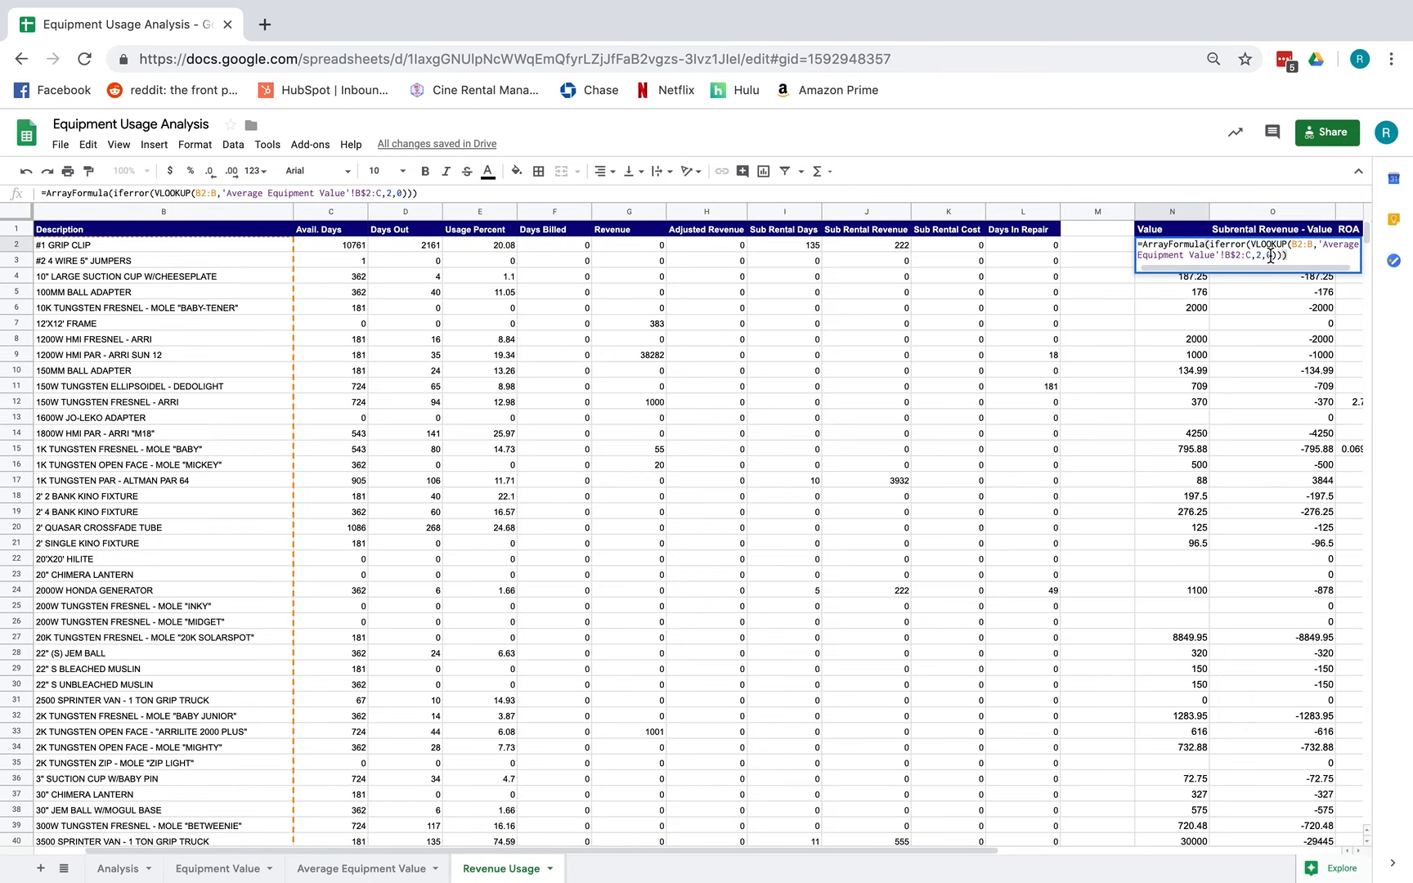
{"action": "double_click", "coordinate": [1269, 255]}
{"action": "key", "text": "Return"}
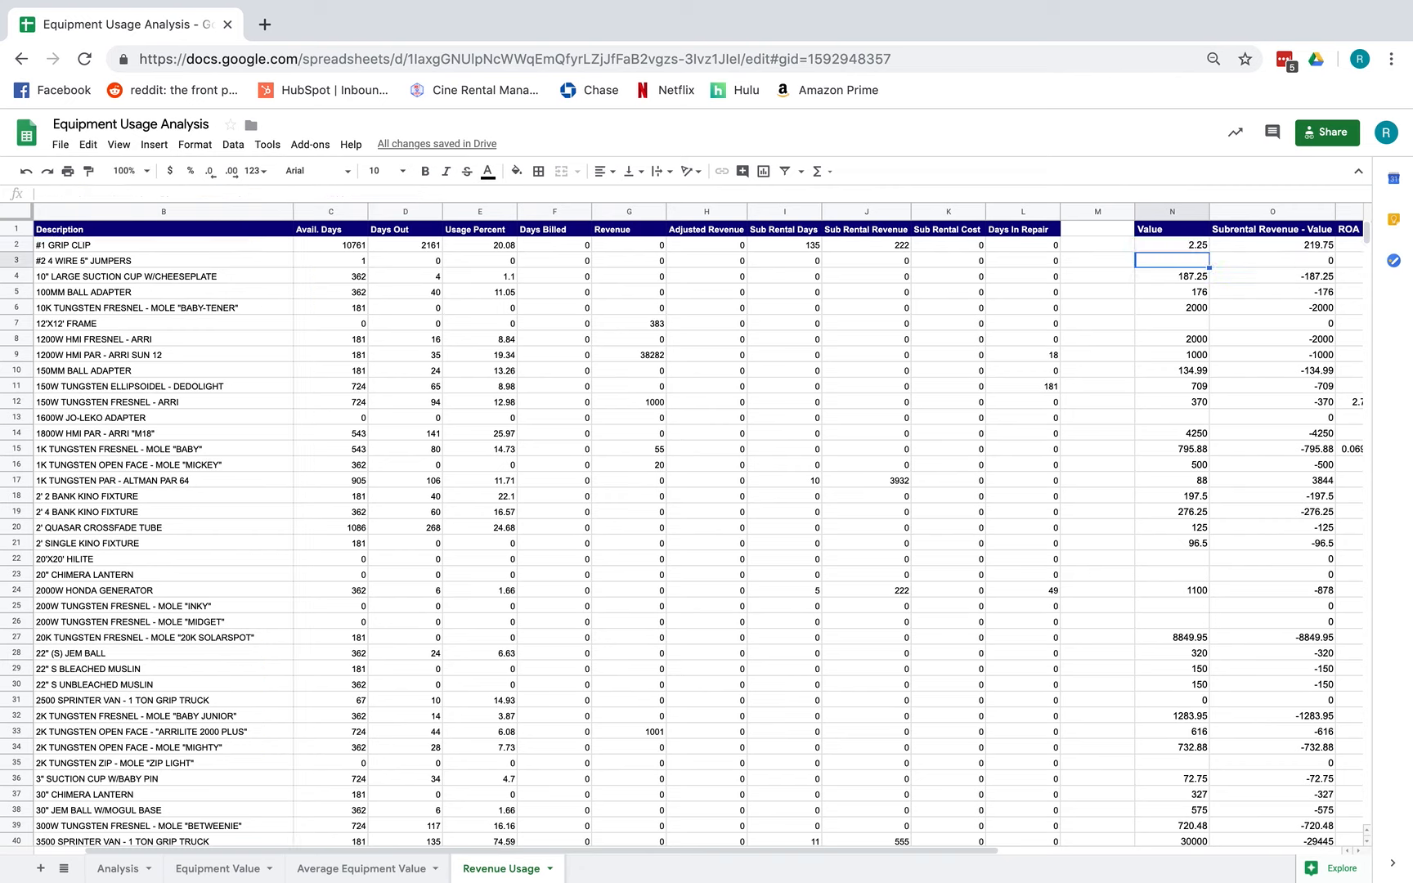
{"action": "left_click", "coordinate": [1197, 244]}
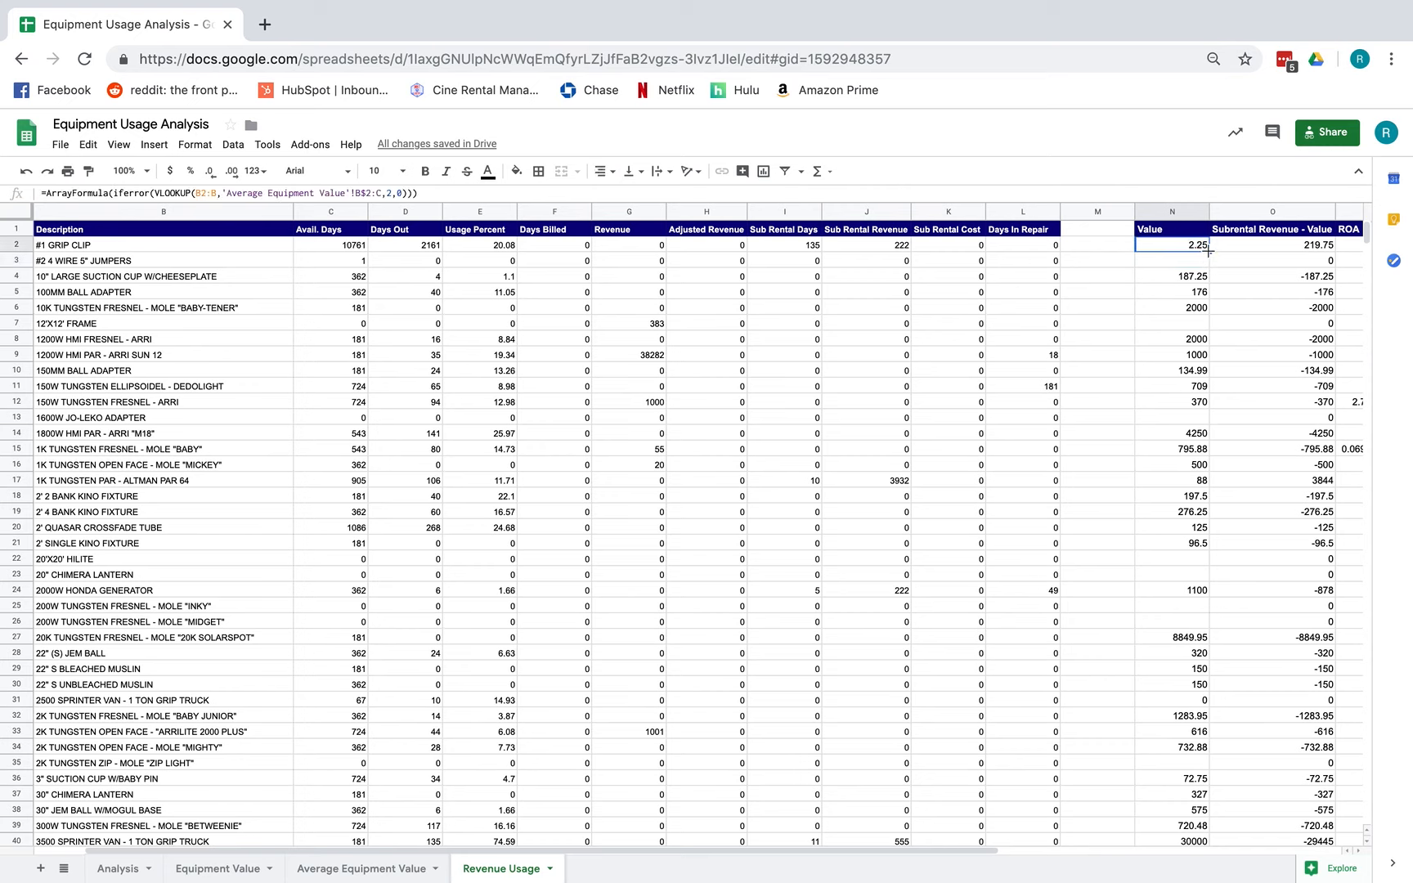
Step: Select the #1 GRIP CLIP description and compare the Revenue Usage descriptions with those on the Average Equipment Value sheet
{"action": "left_click", "coordinate": [242, 251]}
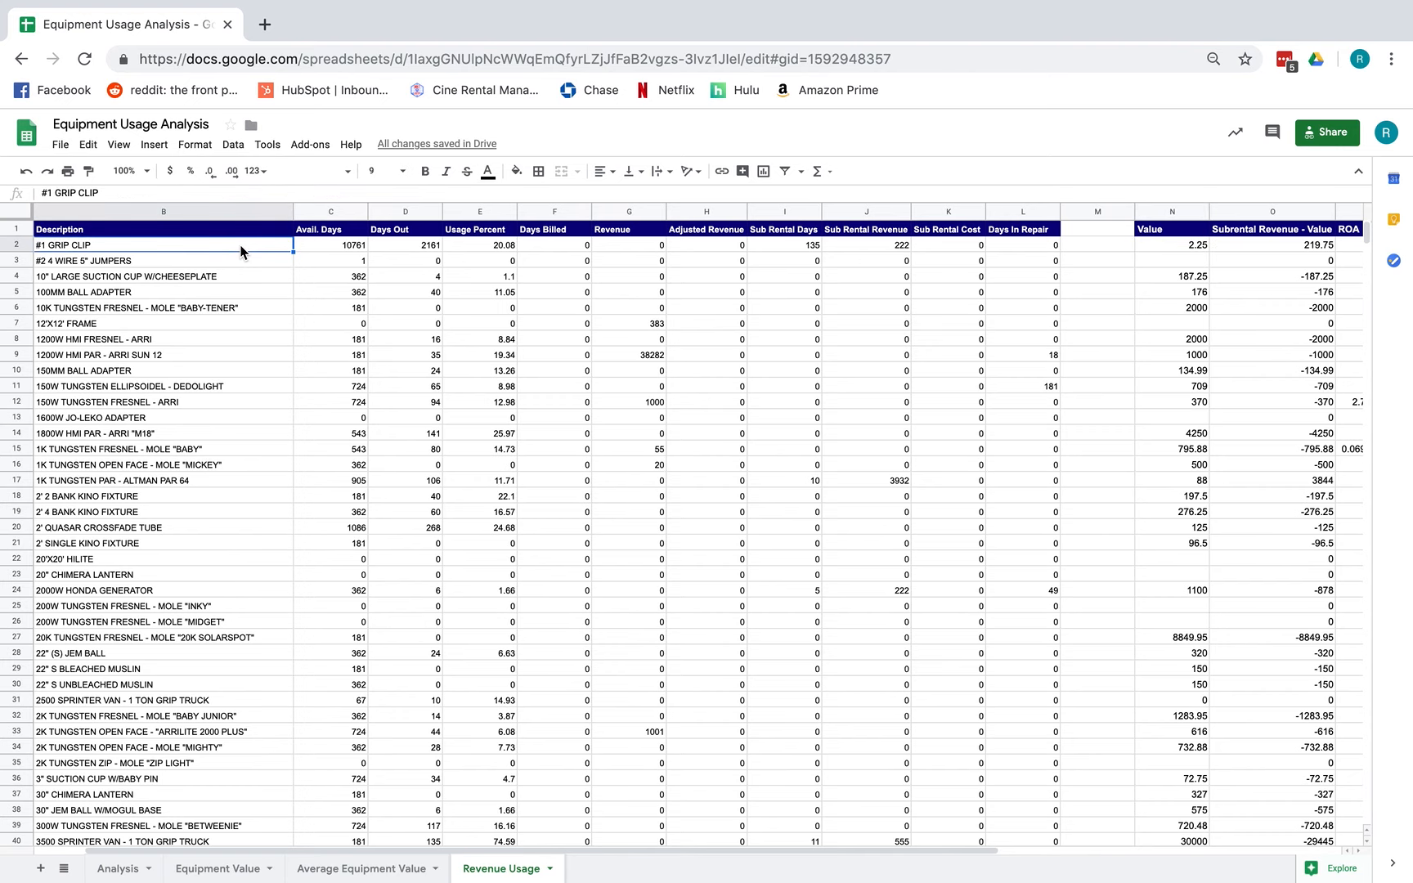
{"action": "left_click", "coordinate": [328, 870]}
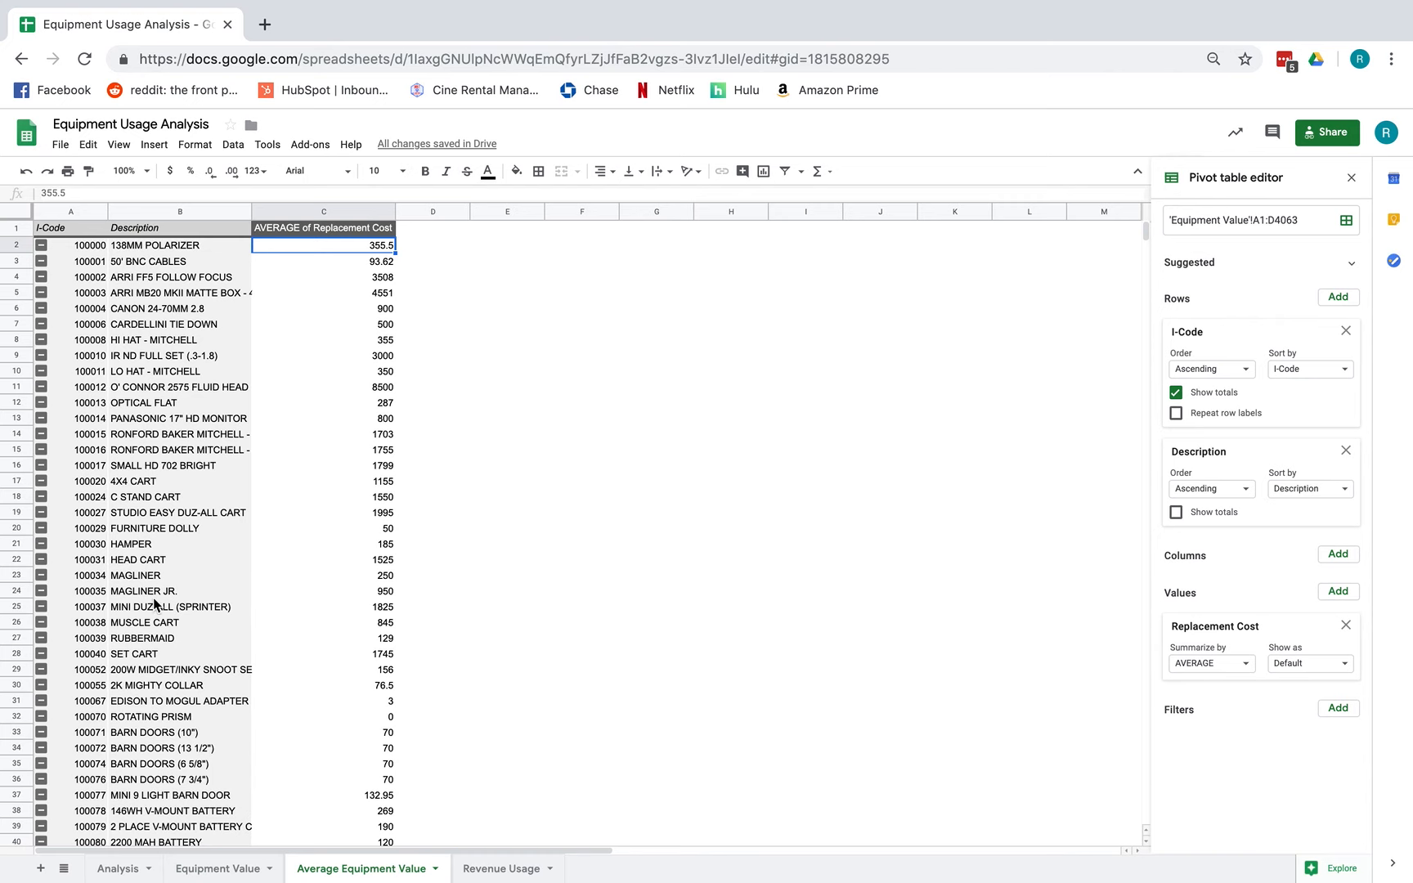
{"action": "left_click", "coordinate": [494, 870]}
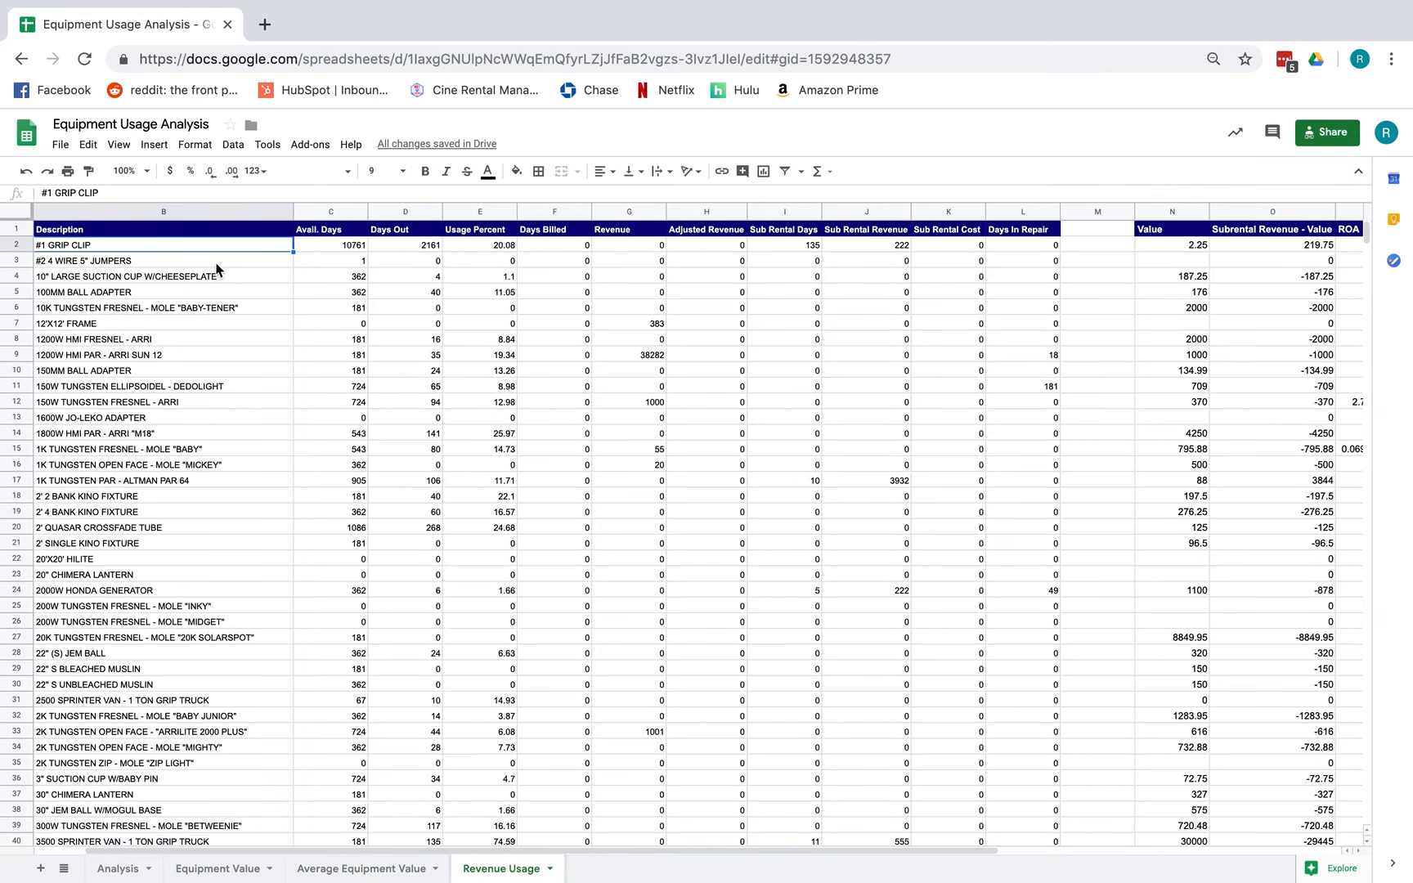
{"action": "left_click", "coordinate": [364, 869]}
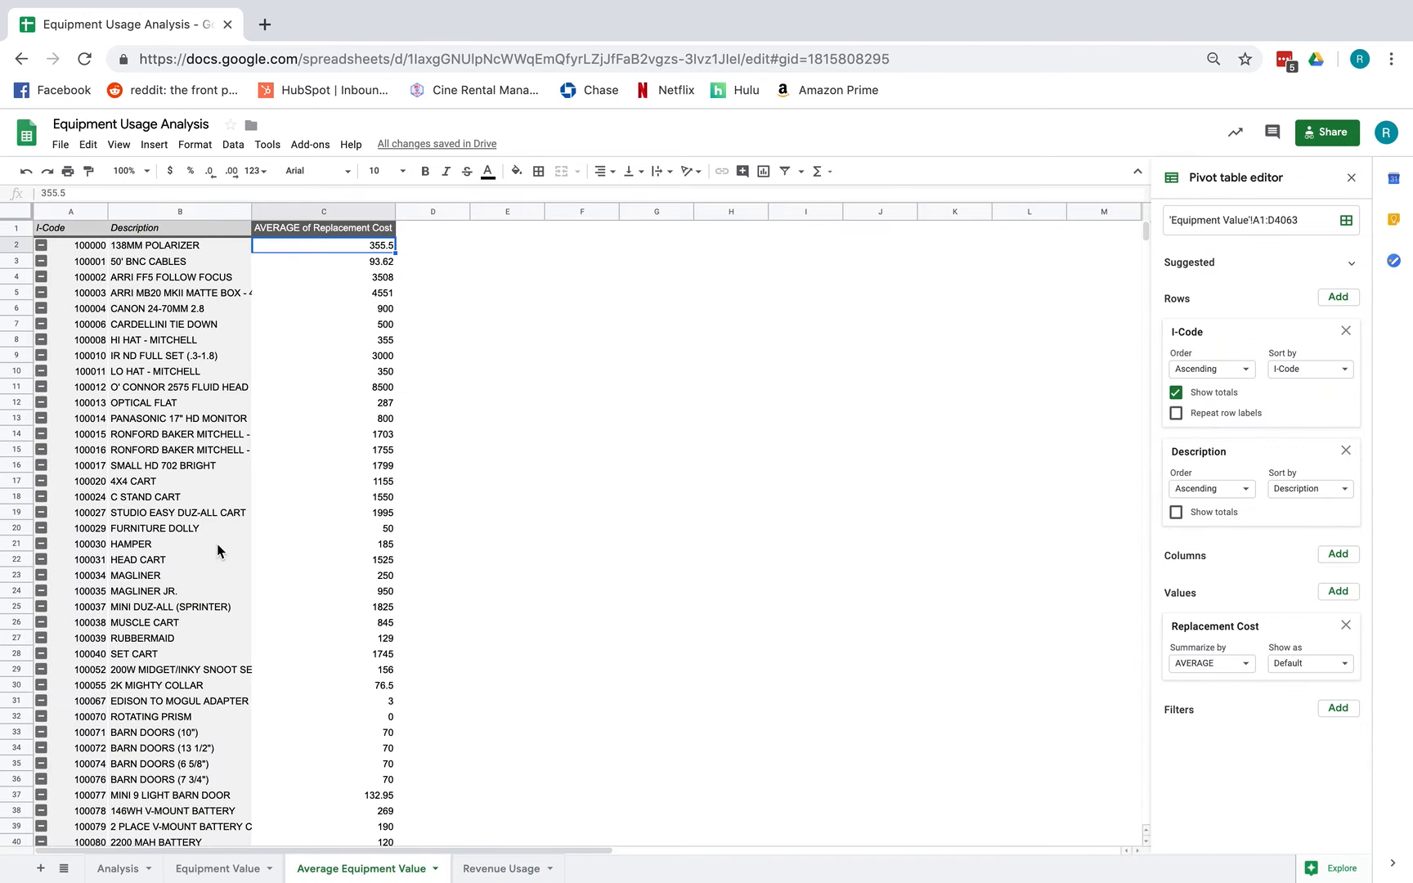
Step: On the Revenue Usage sheet, compare the first few descriptions with their Value cells, focusing on #2 4 WIRE 5" JUMPERS in row 3
{"action": "left_click", "coordinate": [482, 865]}
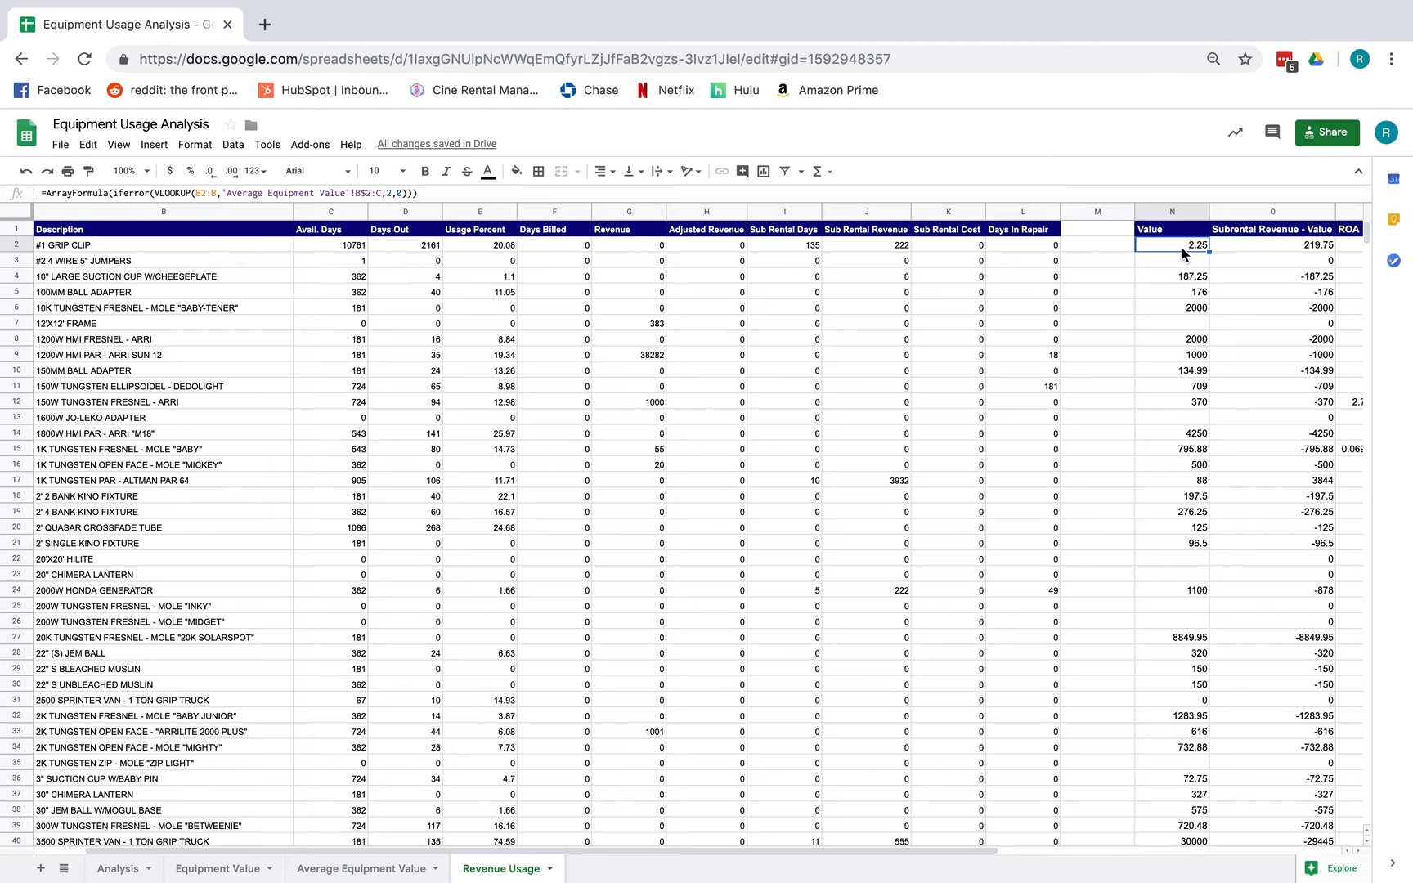
{"action": "left_click", "coordinate": [220, 244]}
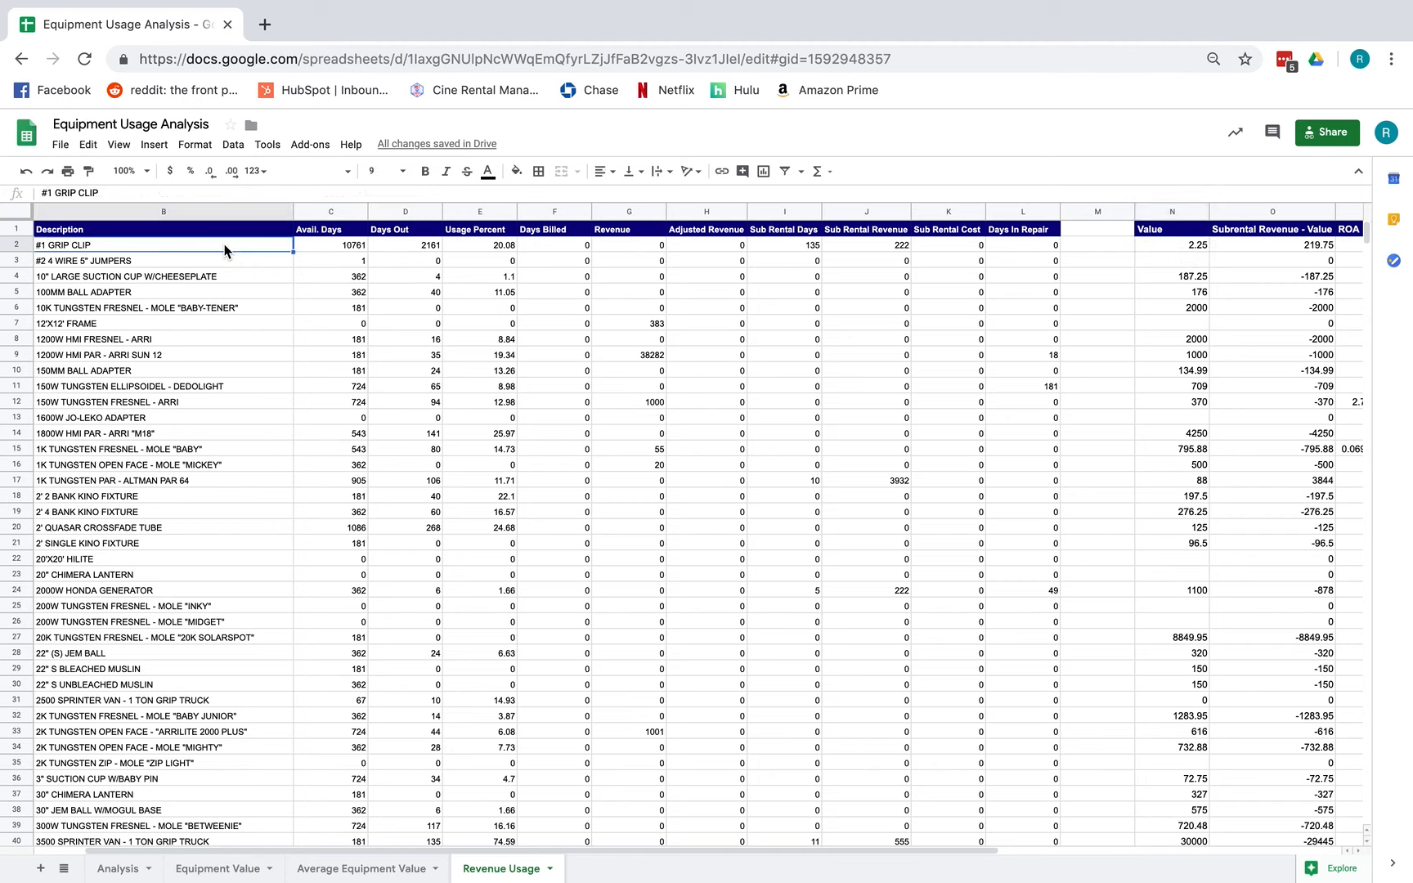
{"action": "left_click", "coordinate": [225, 259]}
{"action": "left_click", "coordinate": [226, 277]}
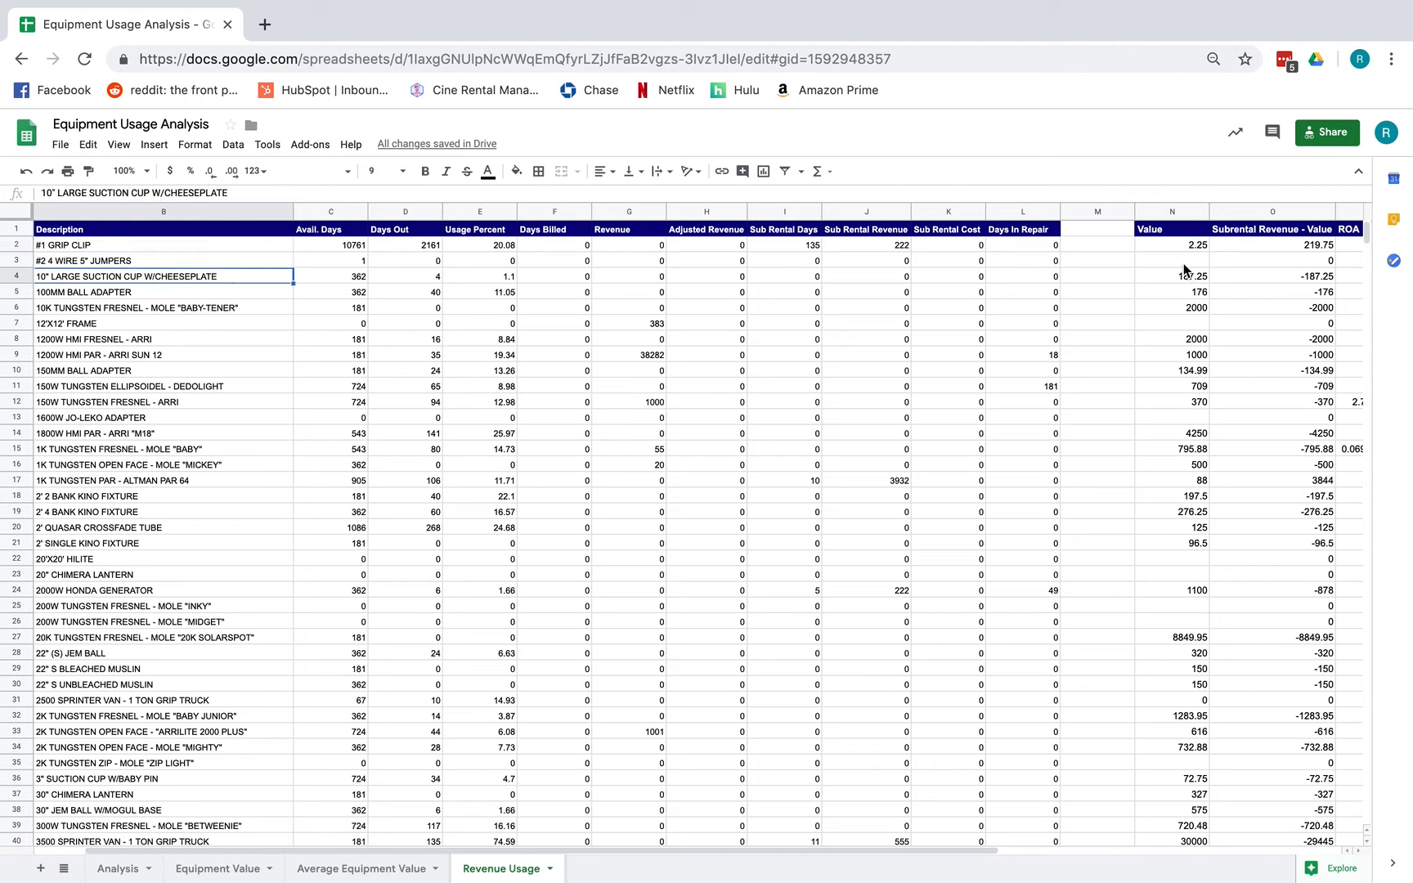
{"action": "left_click", "coordinate": [237, 262]}
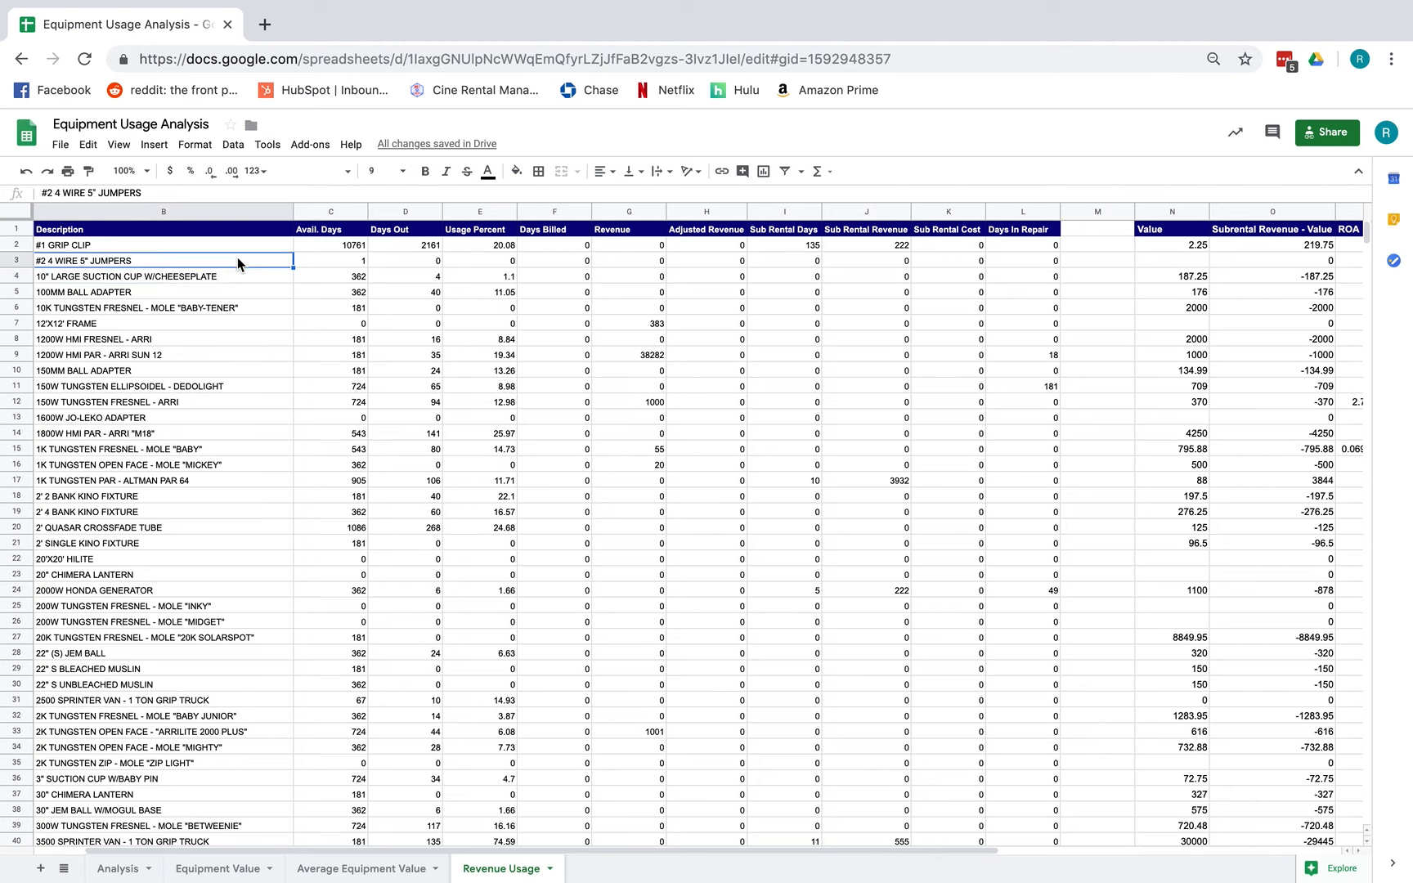
{"action": "left_click", "coordinate": [1181, 264]}
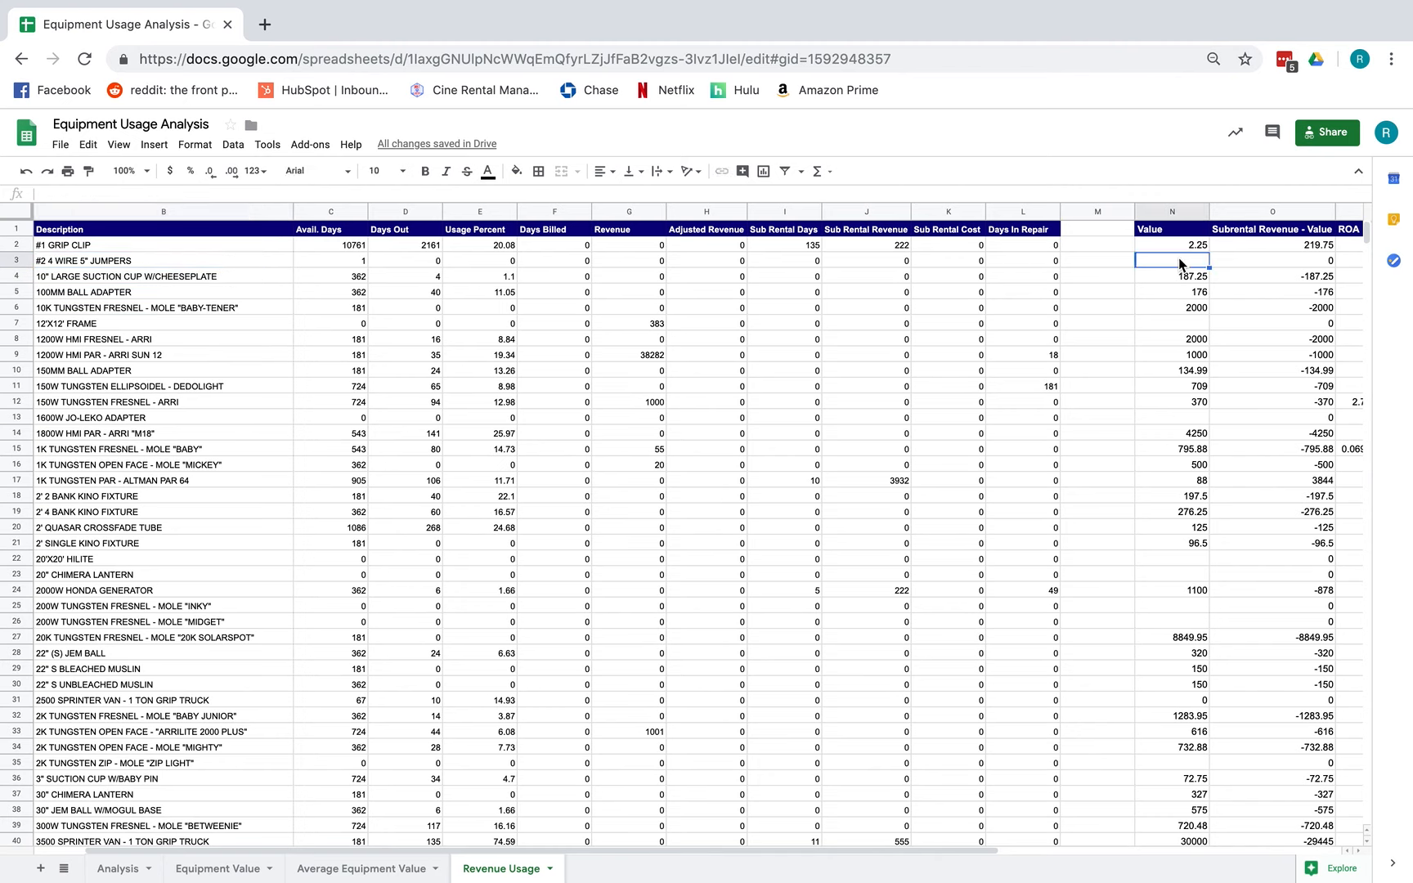
{"action": "left_click", "coordinate": [155, 266]}
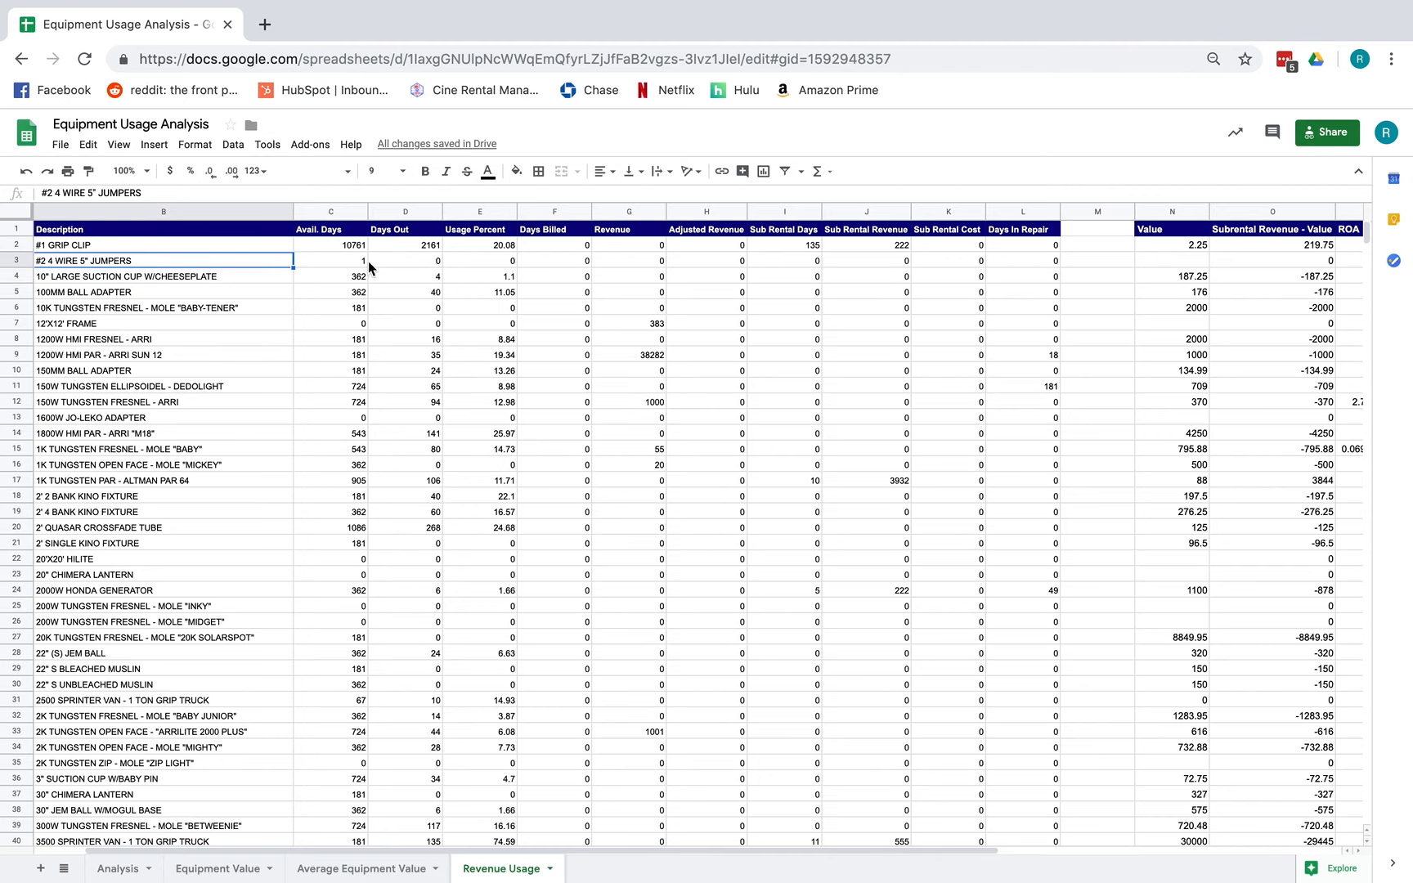
Step: Check the Average Equipment Value sheet, return to Revenue Usage, and inspect the iferror part of cell N2's formula without changing it
{"action": "left_click", "coordinate": [368, 871]}
{"action": "left_click", "coordinate": [501, 869]}
{"action": "double_click", "coordinate": [1190, 245]}
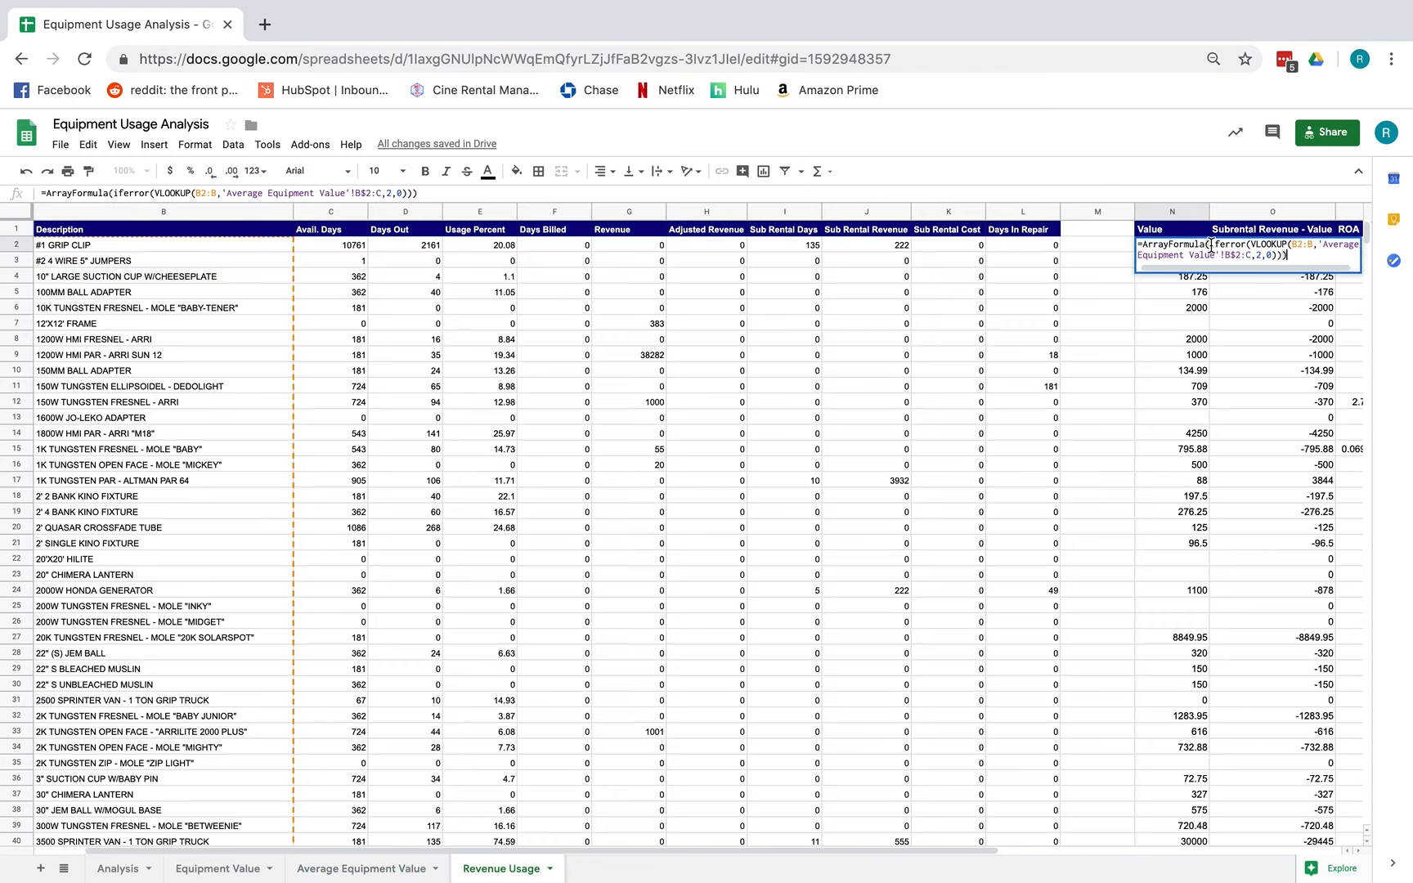
{"action": "left_click_drag", "start_coordinate": [1210, 247], "coordinate": [1246, 248]}
{"action": "key", "text": "Return"}
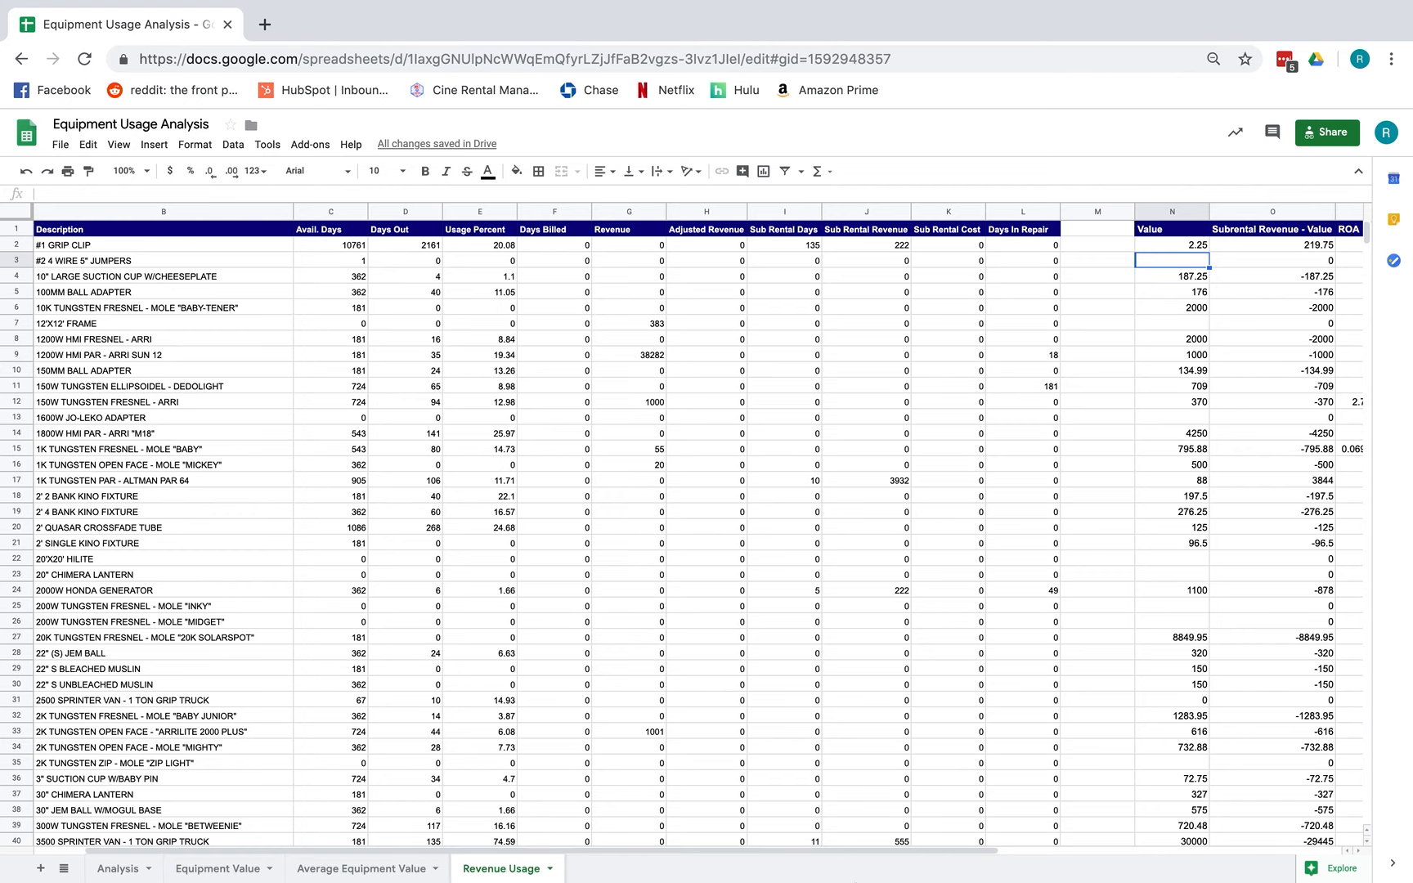
Step: Examine the Subrental Revenue - Value column header on the Revenue Usage sheet and relate it to the Value in N2
{"action": "left_click_drag", "start_coordinate": [985, 850], "coordinate": [1154, 850]}
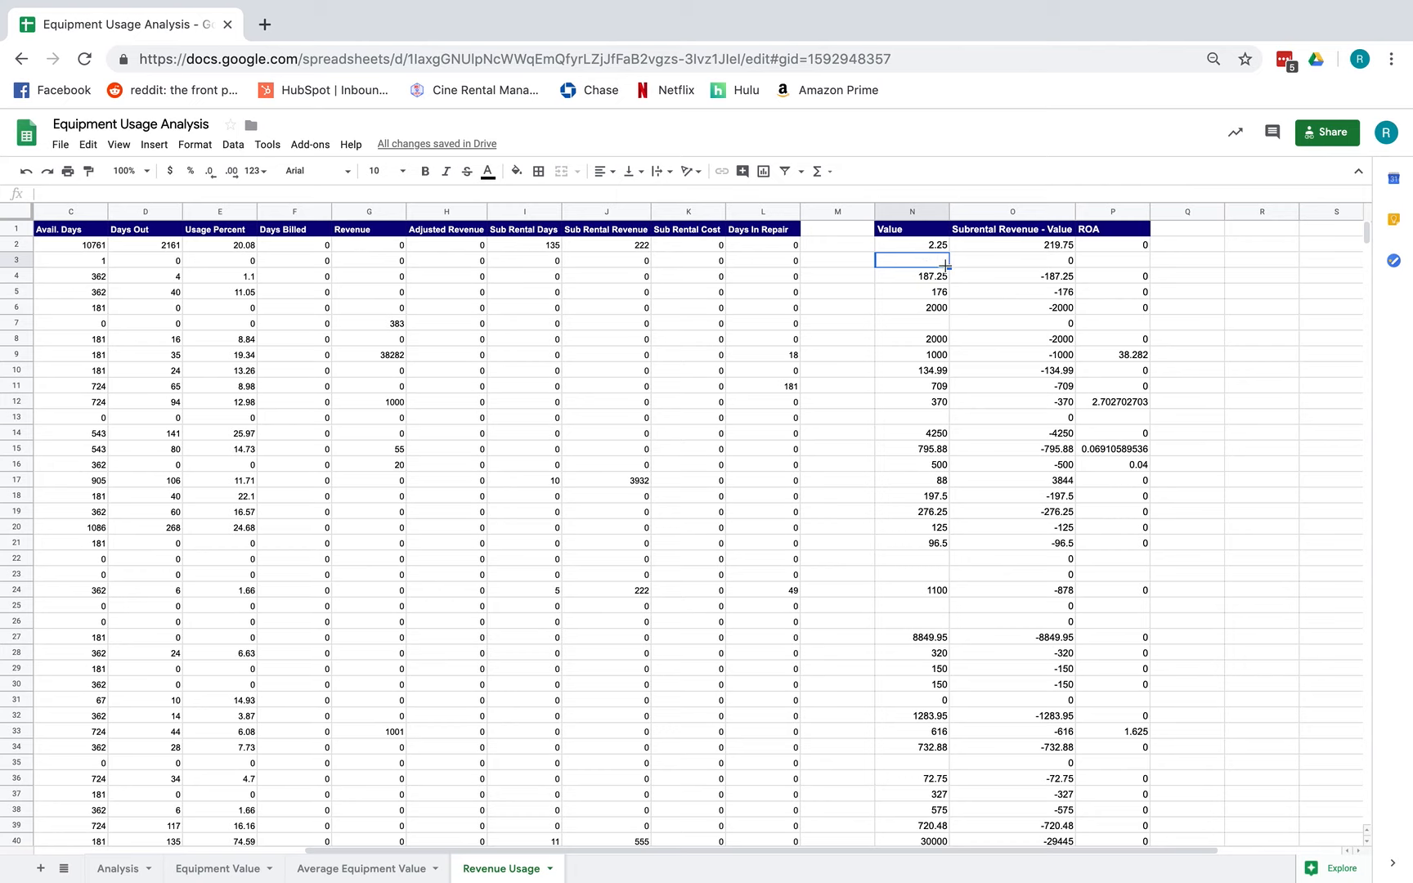
{"action": "left_click", "coordinate": [1049, 232]}
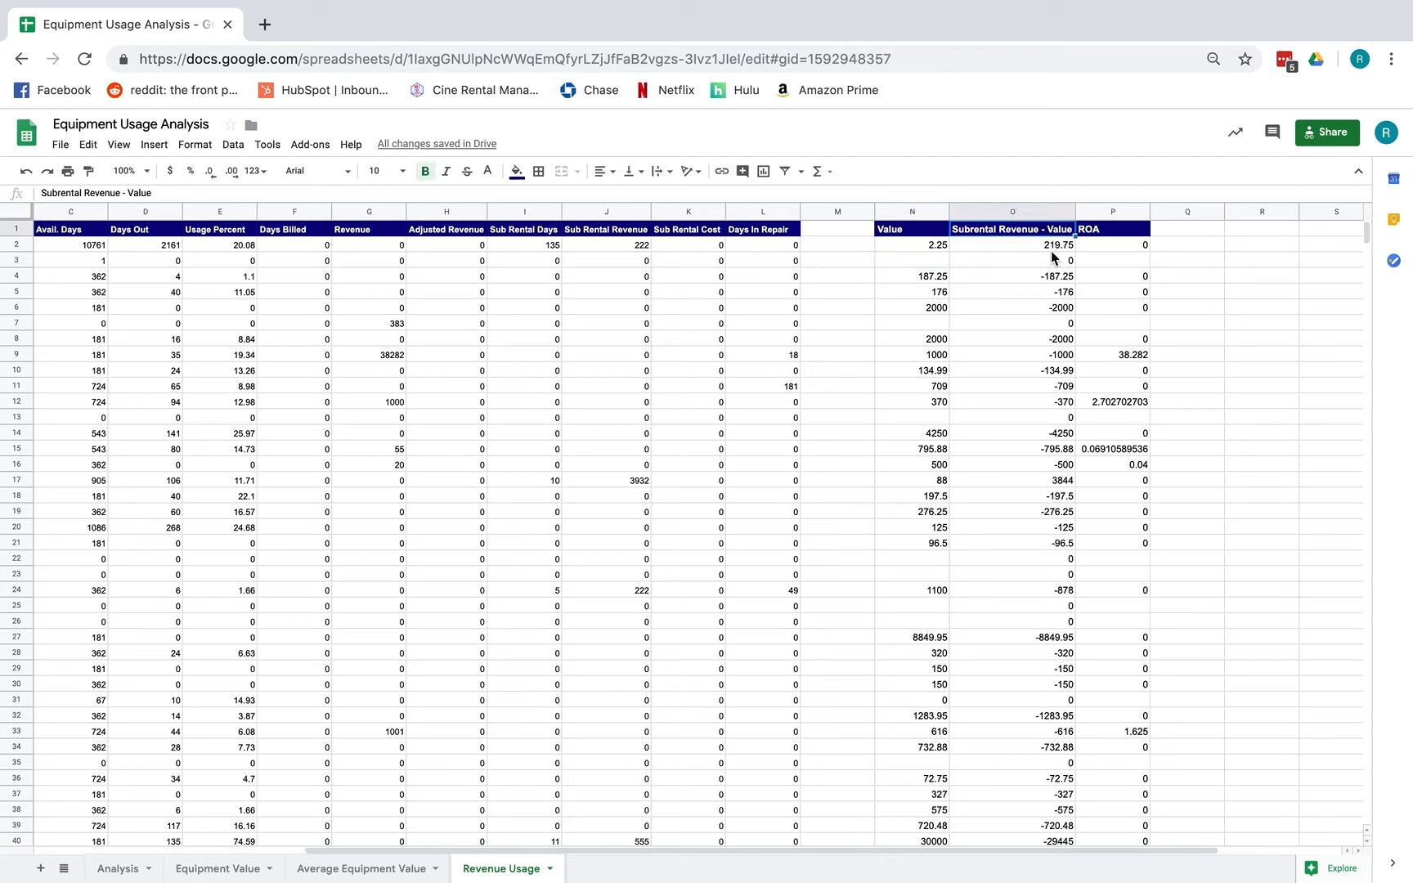
{"action": "left_click", "coordinate": [928, 252]}
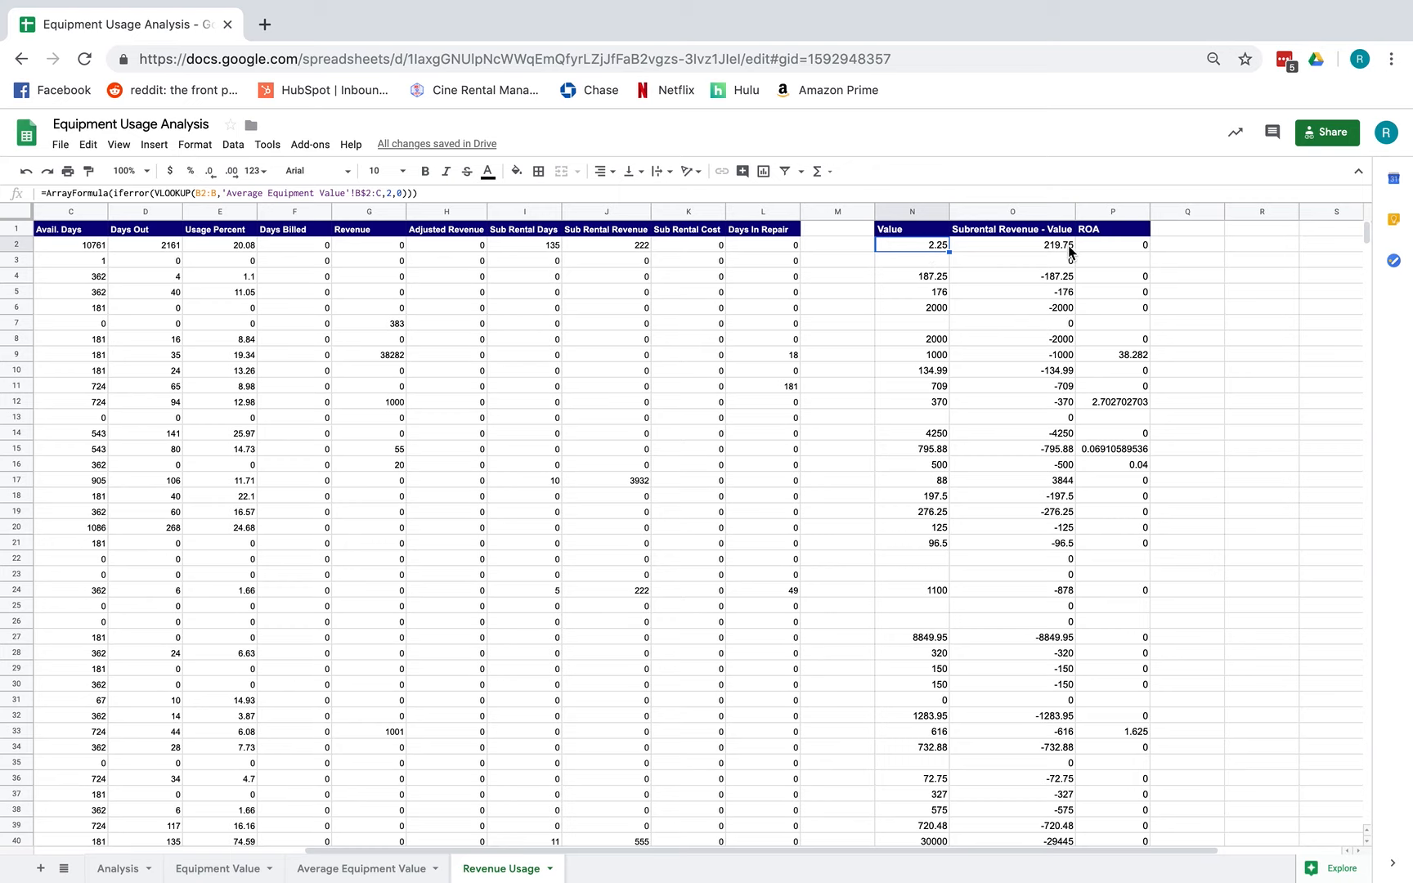
Step: Inspect the ROA formula in cell P2, examining its Revenue range G2:G and Value range N2:N without changing it
{"action": "left_click", "coordinate": [1125, 228]}
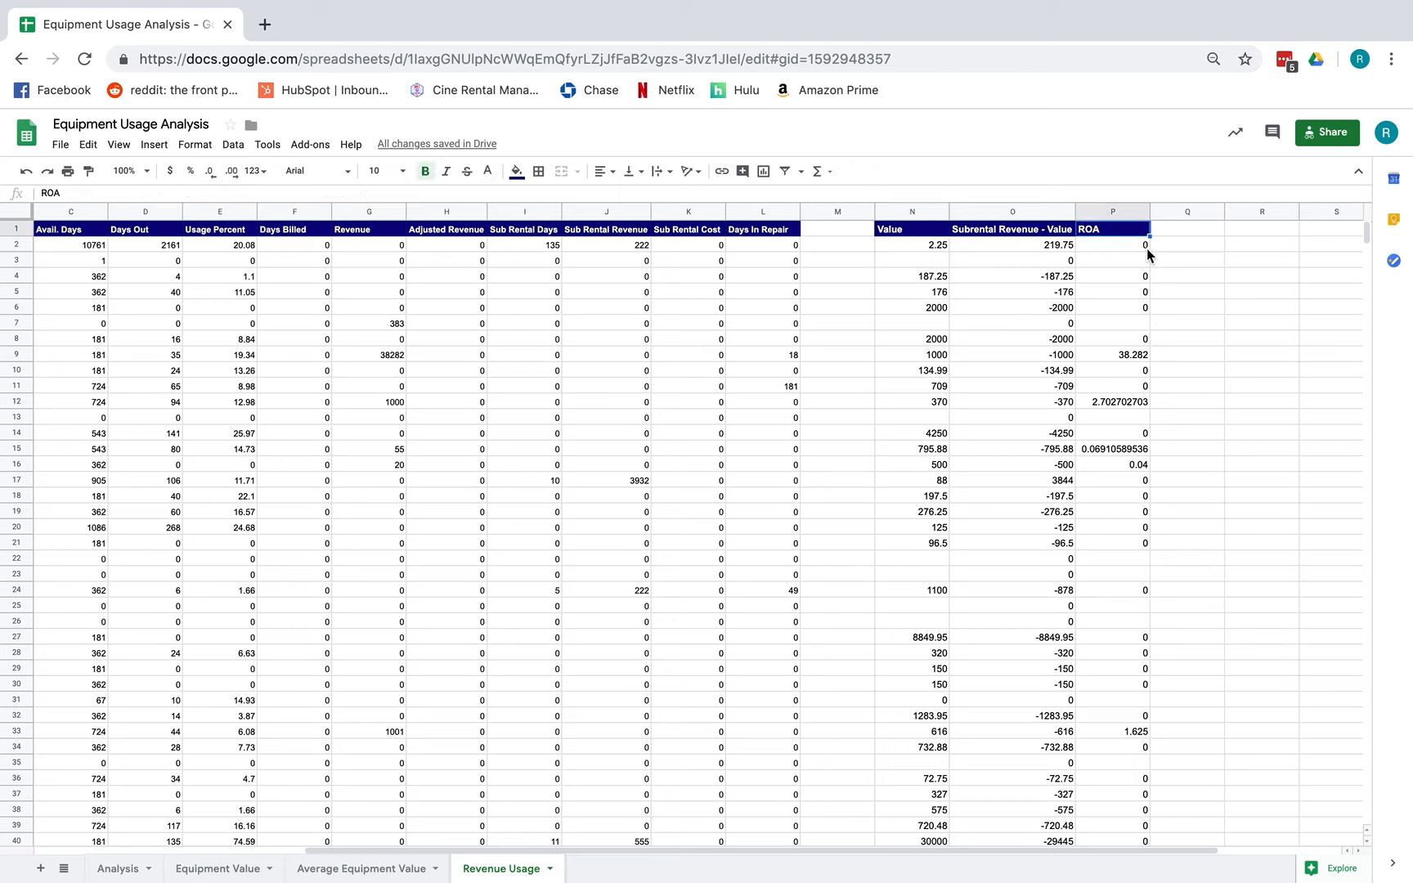
{"action": "double_click", "coordinate": [1134, 244]}
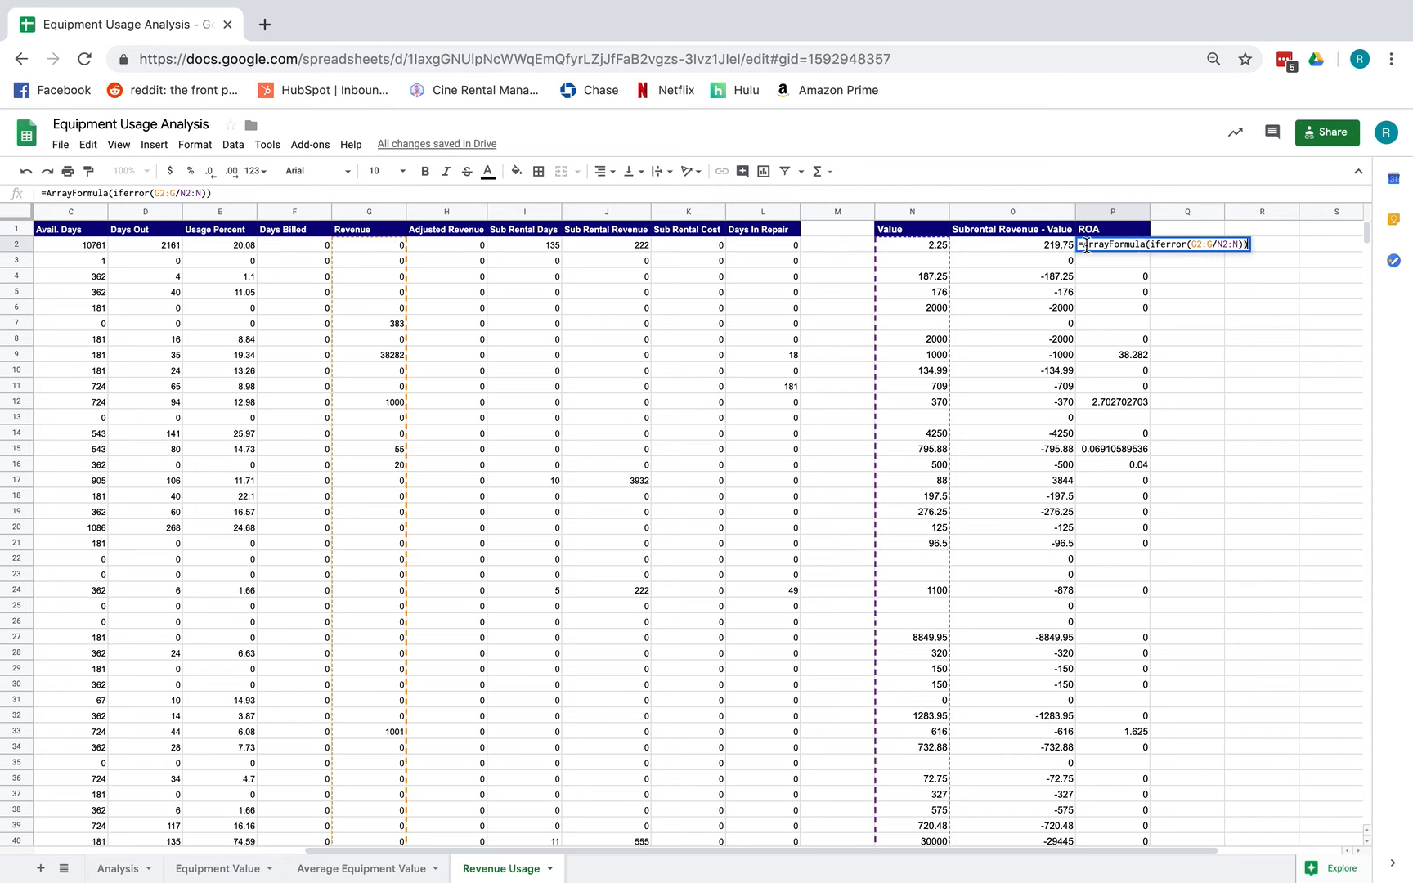
{"action": "left_click_drag", "start_coordinate": [1085, 245], "coordinate": [1146, 254]}
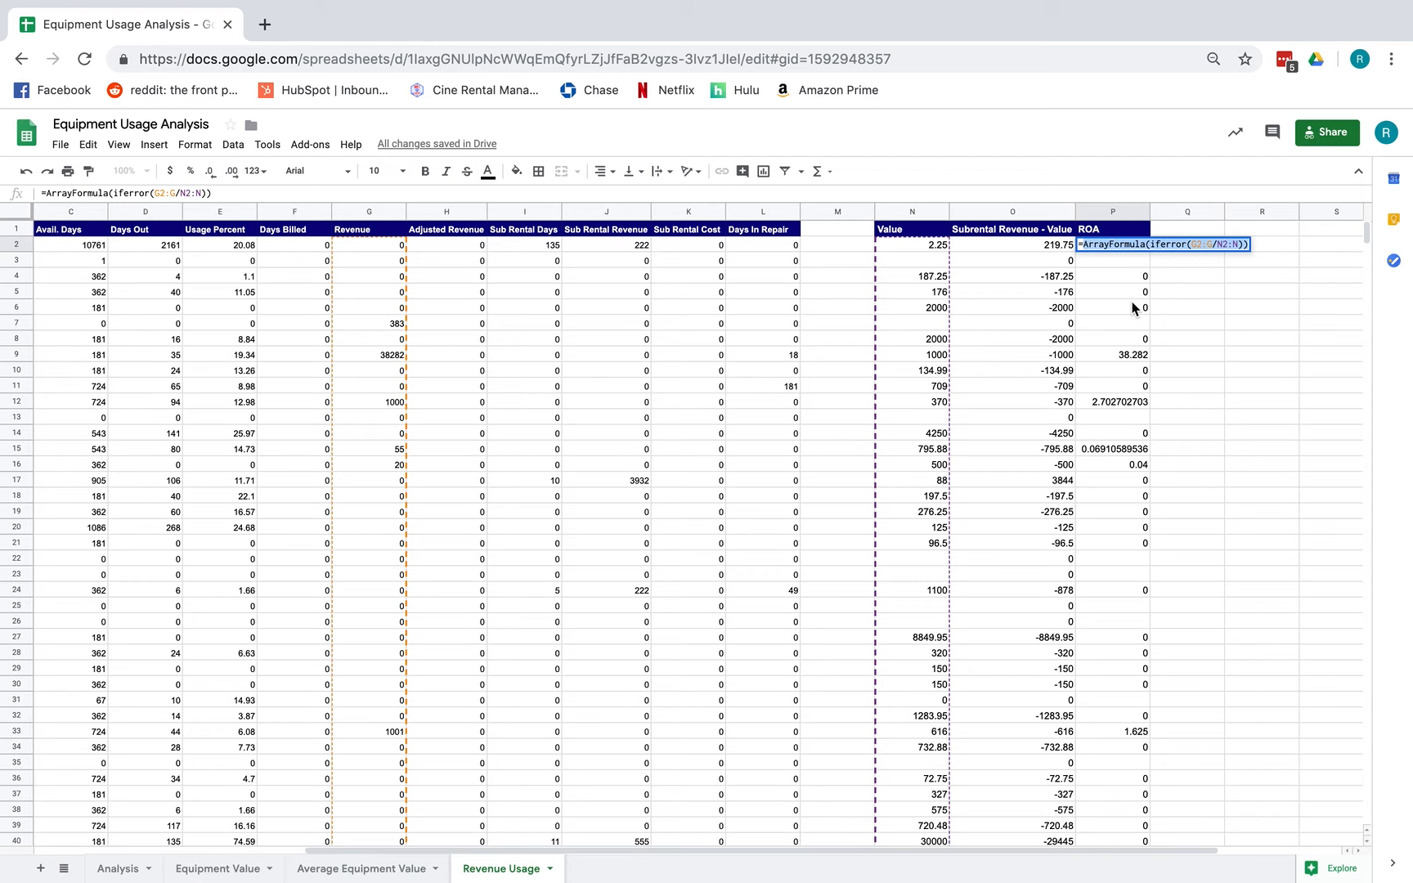
{"action": "left_click", "coordinate": [1215, 245]}
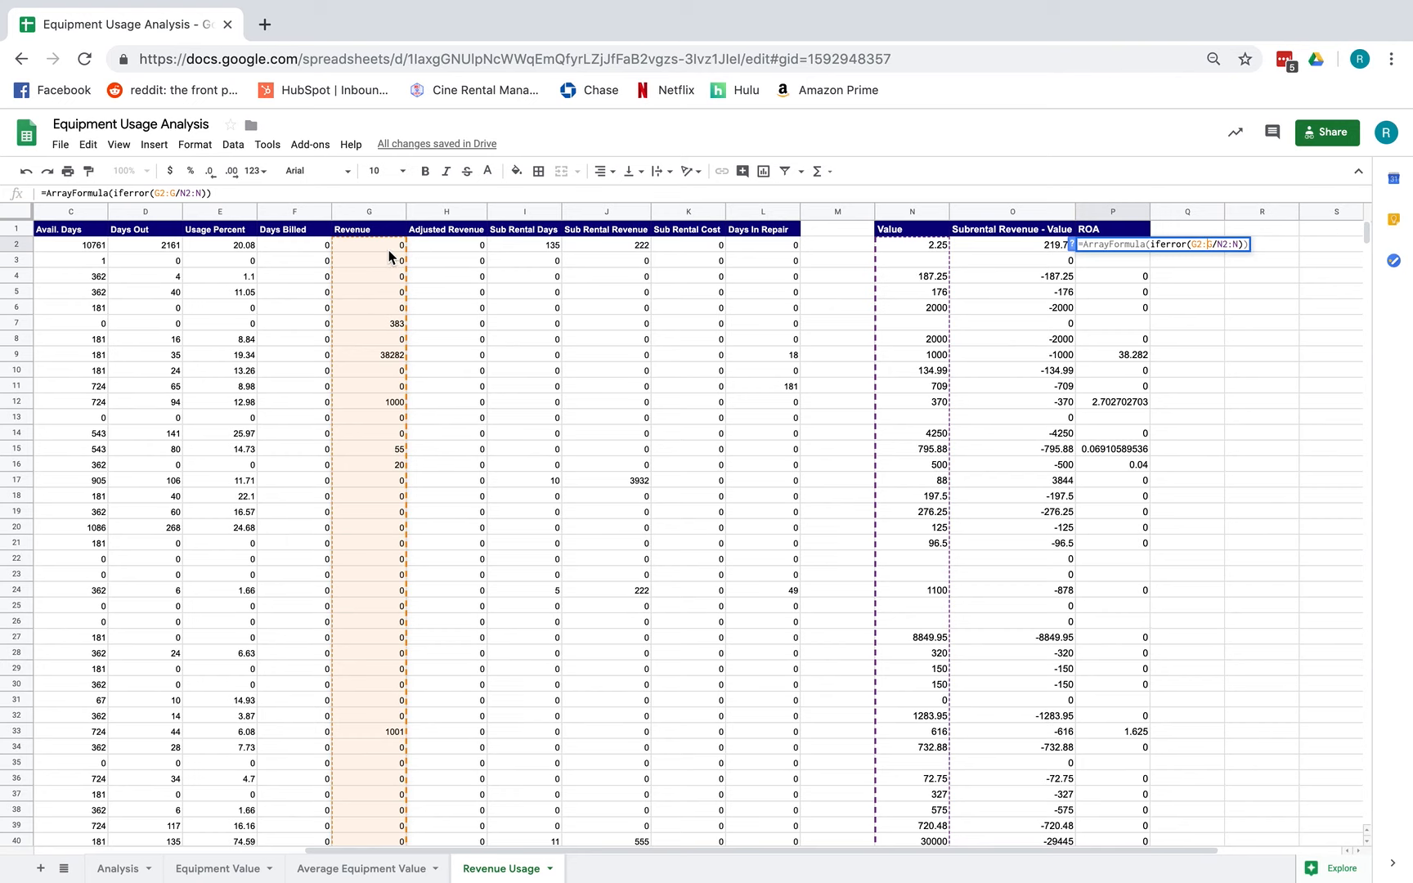
{"action": "left_click", "coordinate": [1233, 246]}
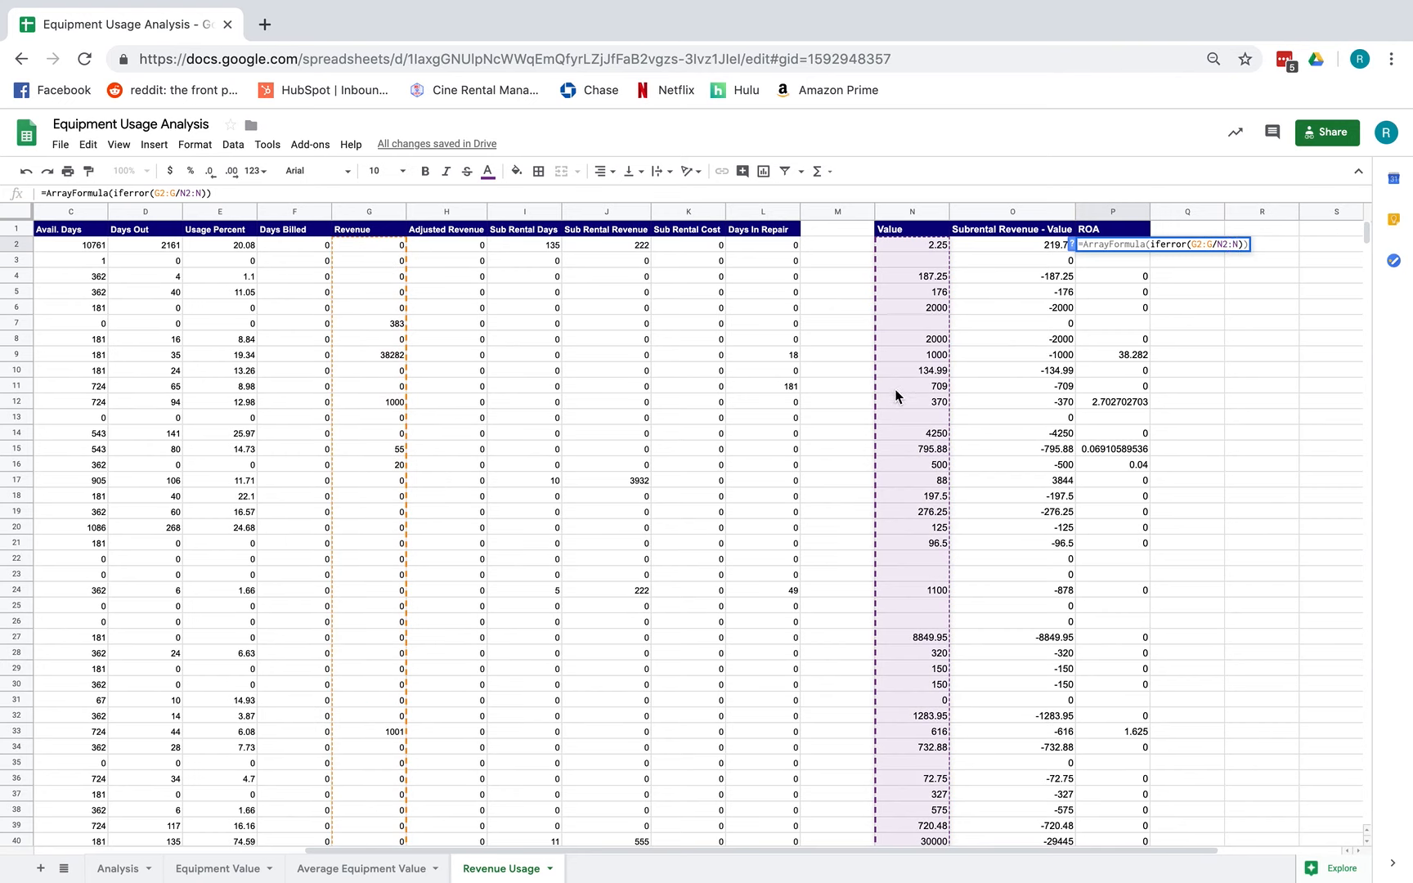
{"action": "key", "text": "Return"}
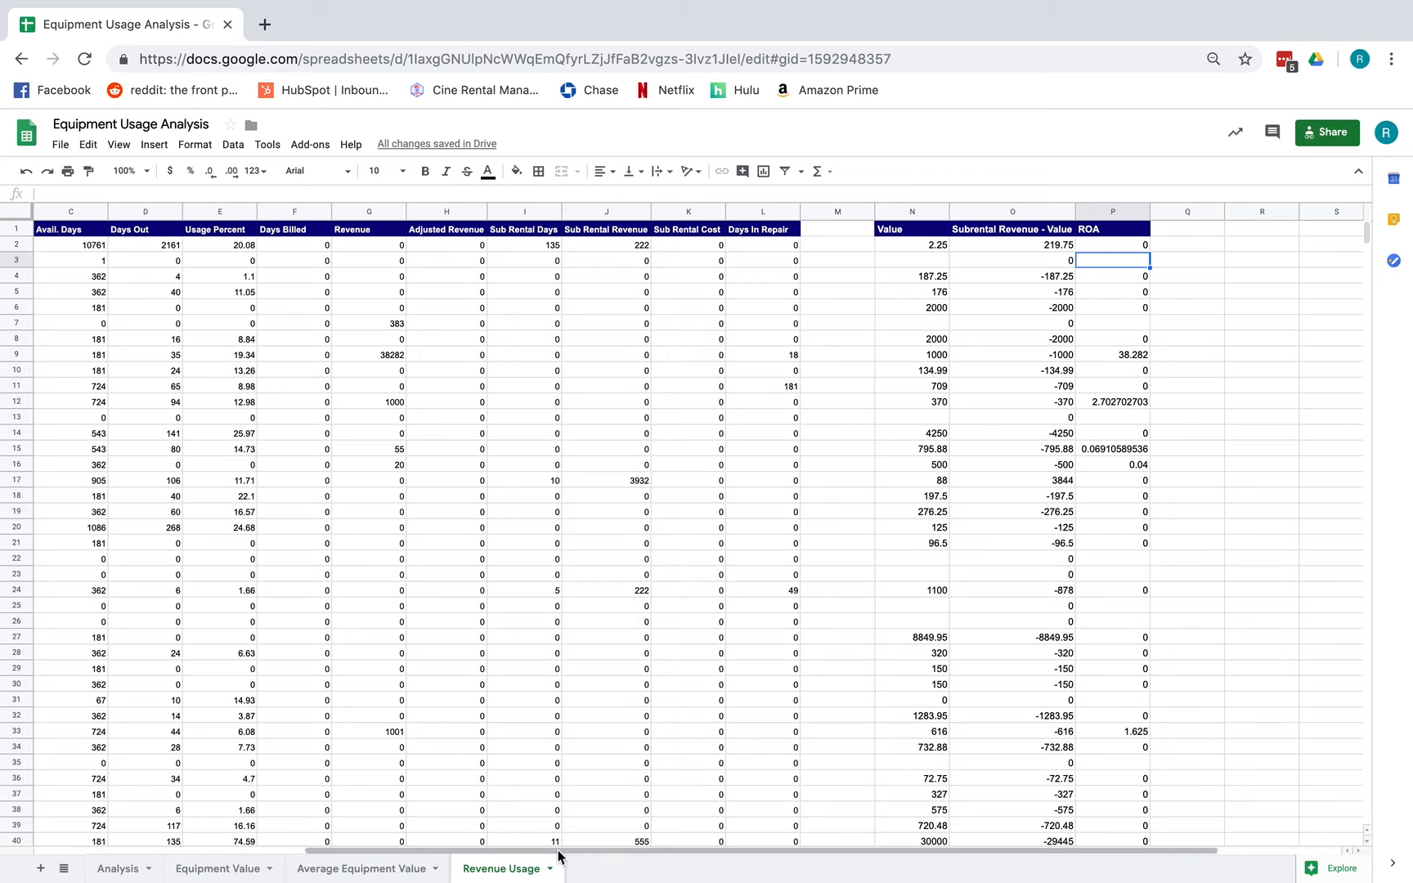
Step: Open the Analysis sheet and select the Top 10 Most Used Items heading
{"action": "left_click", "coordinate": [120, 868]}
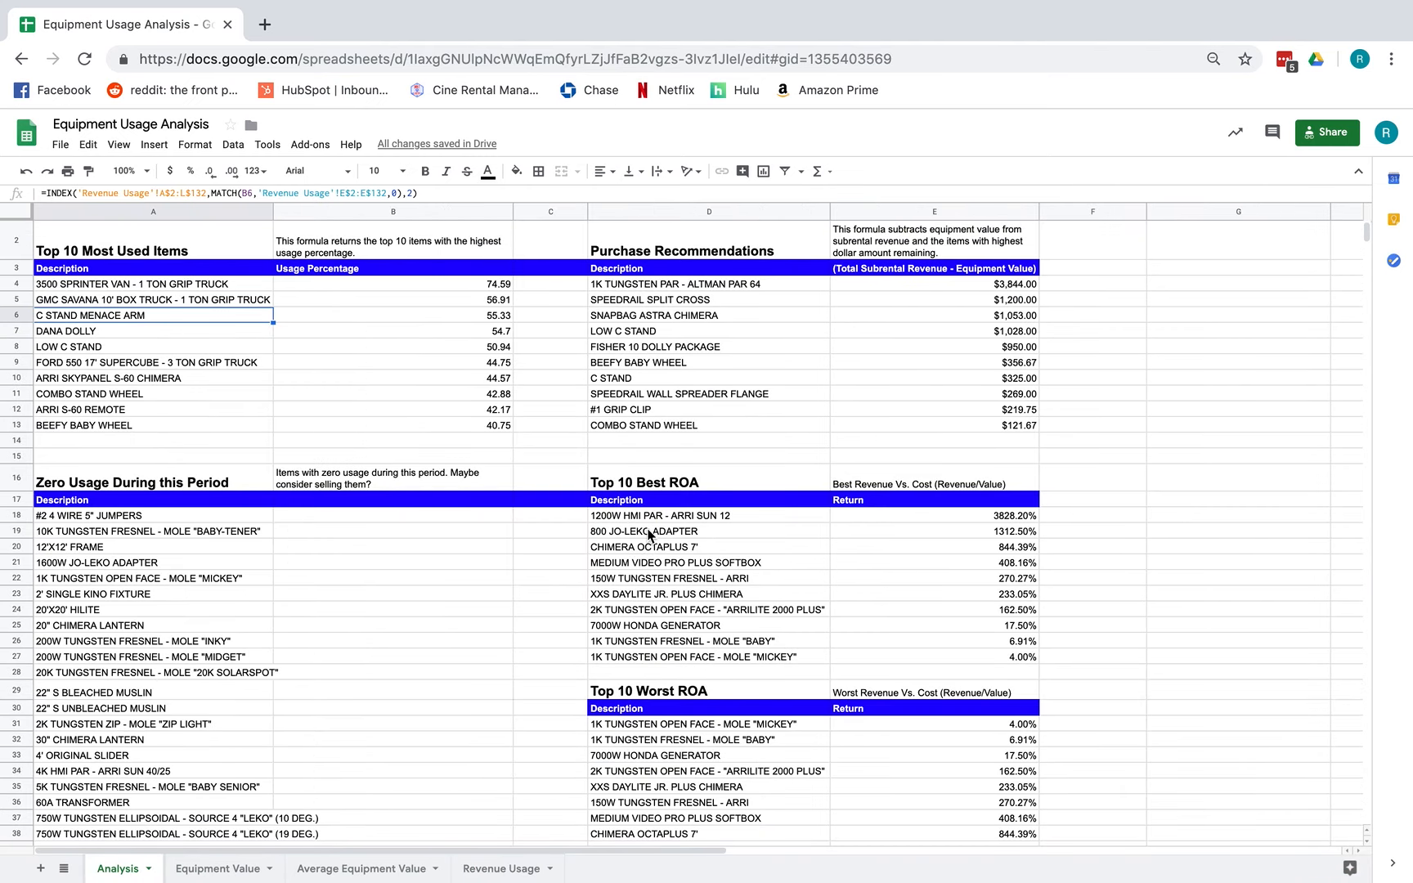
{"action": "left_click", "coordinate": [171, 254]}
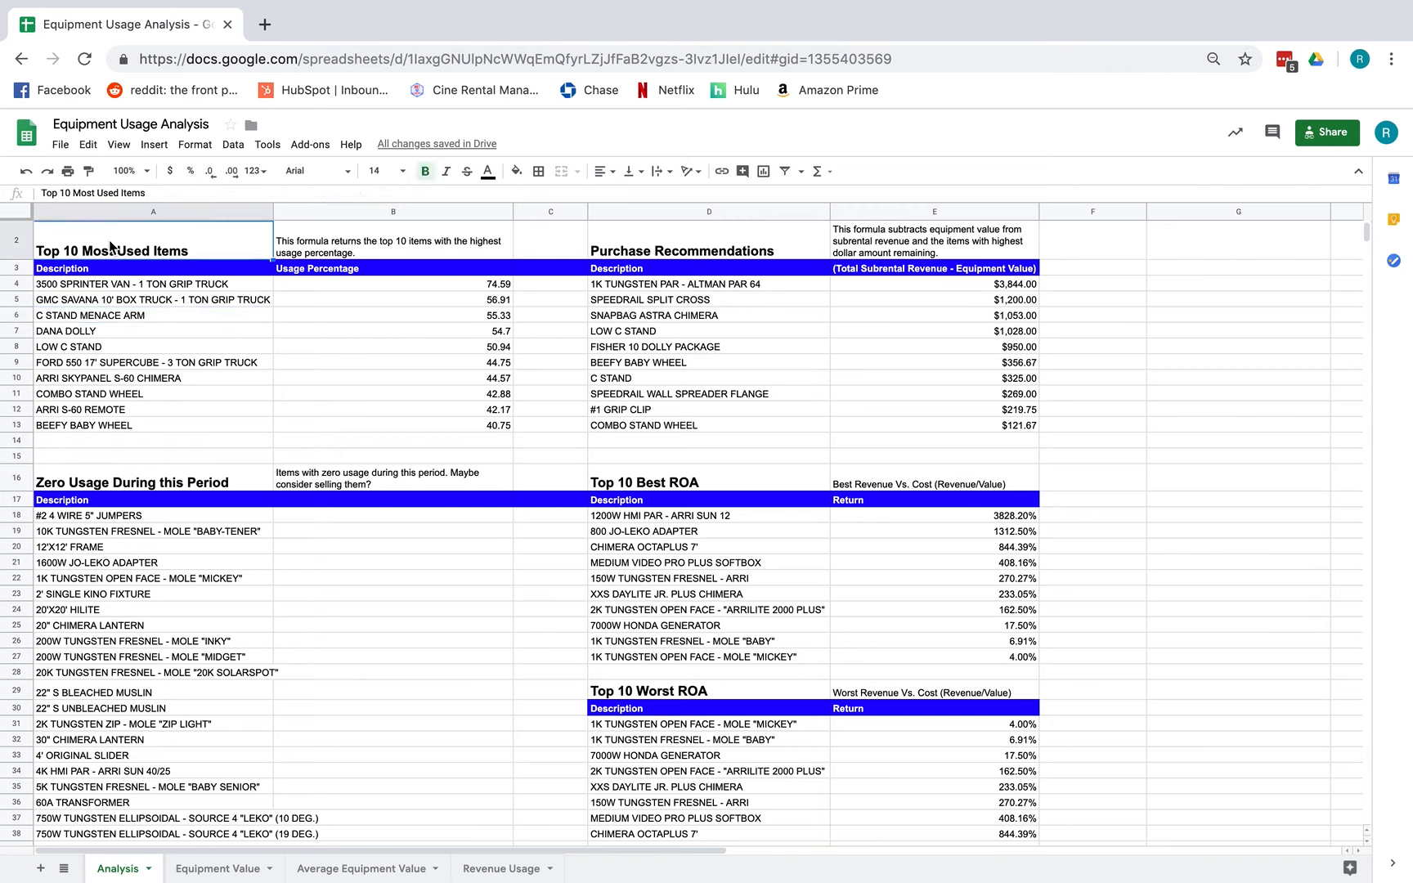
Step: Try applying the Percent number format to the usage percentages in B4:B13, and undo it
{"action": "left_click", "coordinate": [425, 286]}
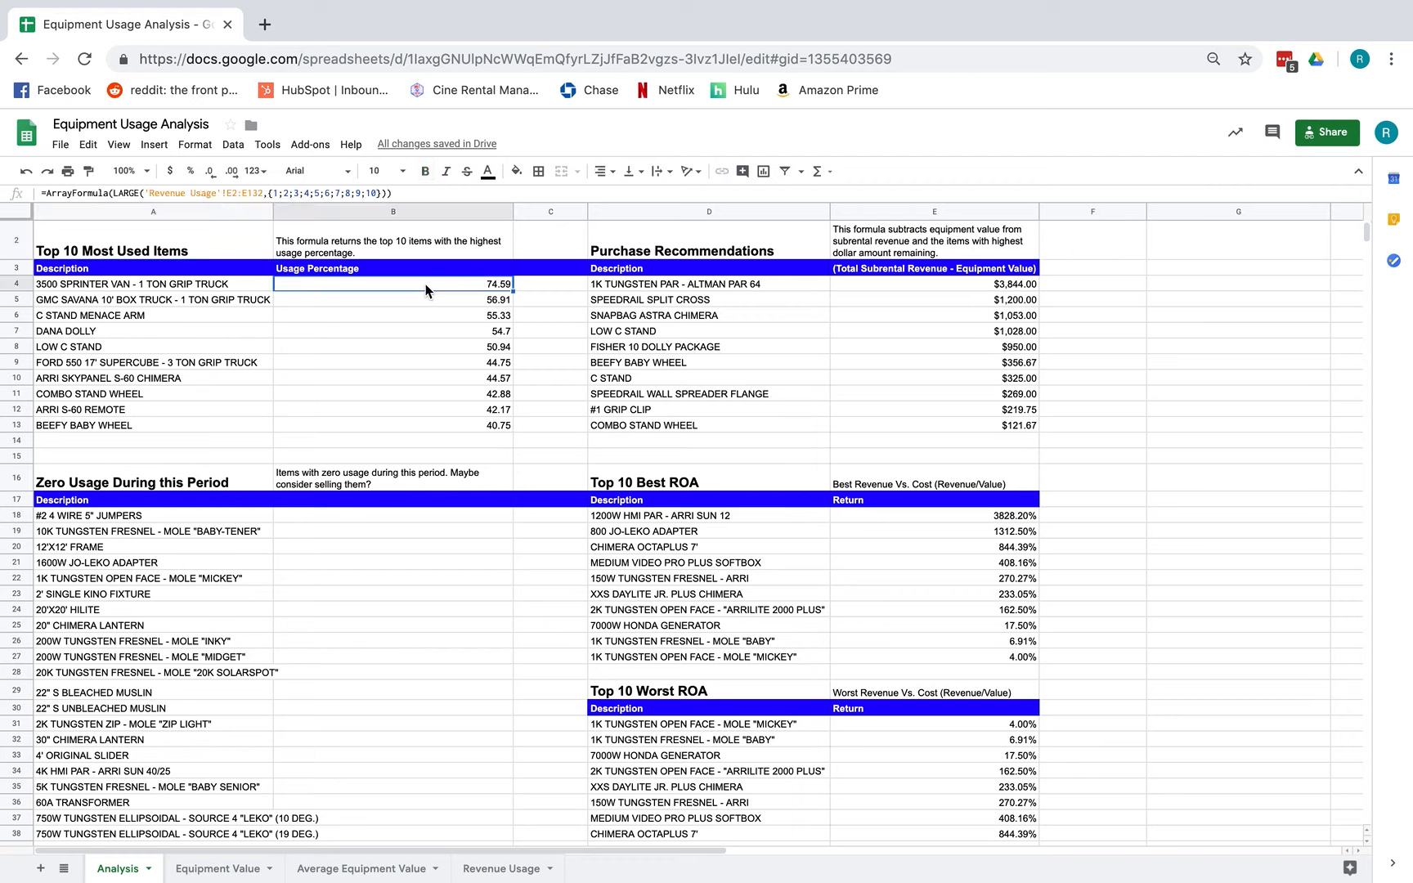
{"action": "left_click", "coordinate": [409, 427], "text": "shift"}
{"action": "left_click", "coordinate": [195, 145]}
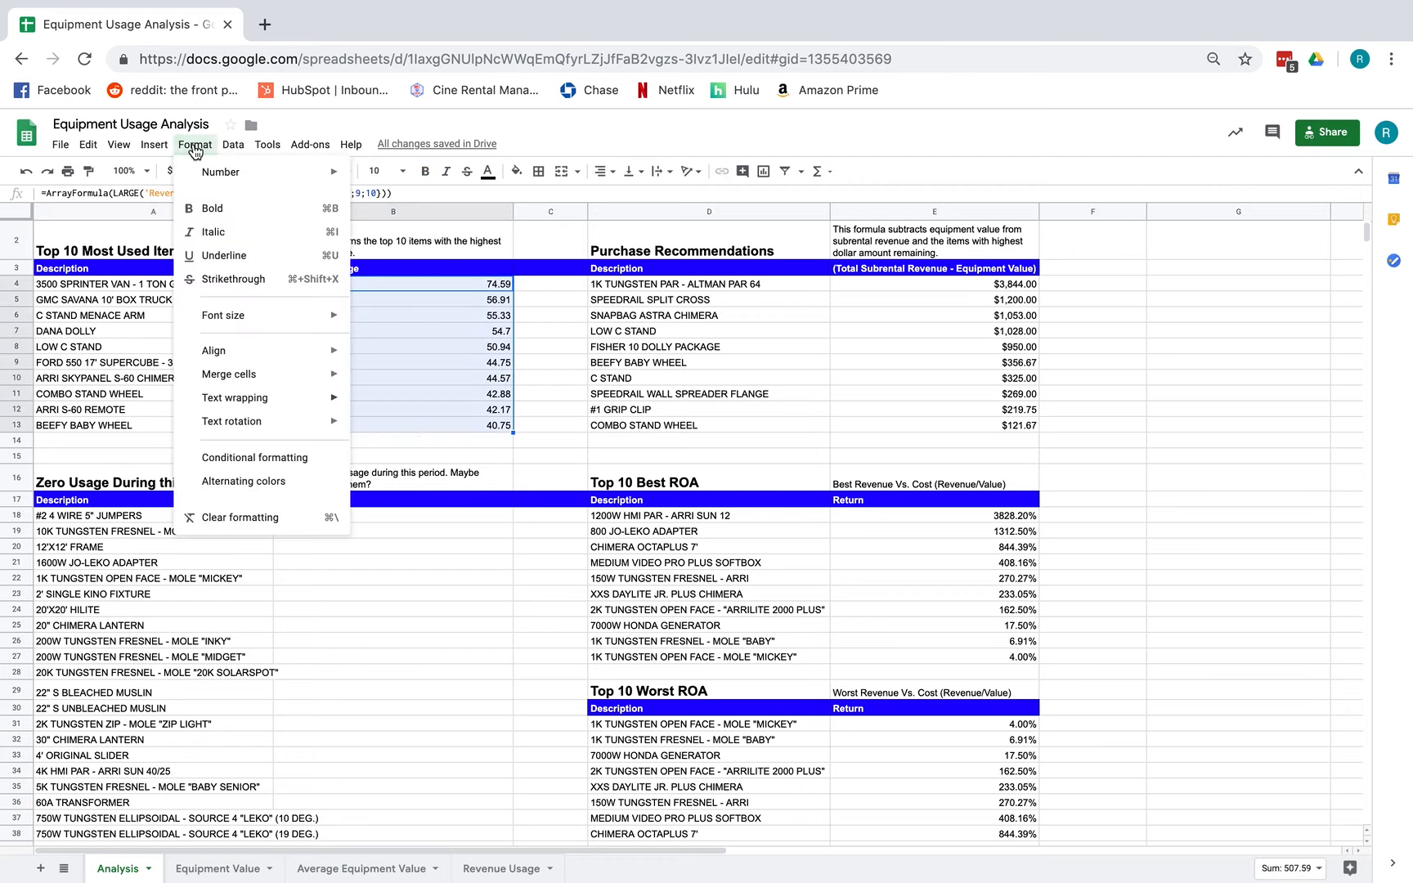
{"action": "mouse_move", "coordinate": [237, 182]}
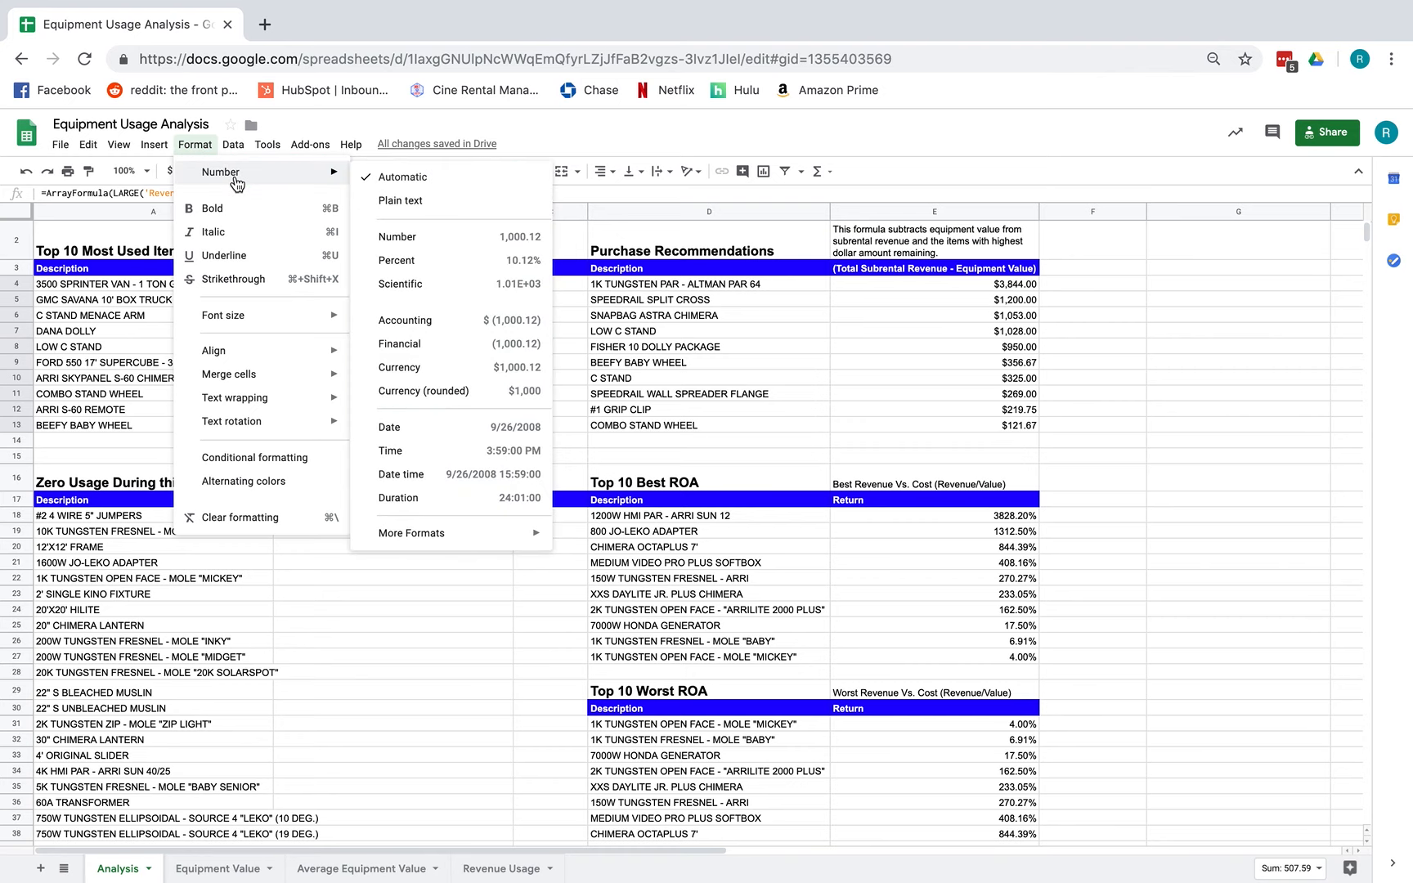
{"action": "left_click", "coordinate": [439, 262]}
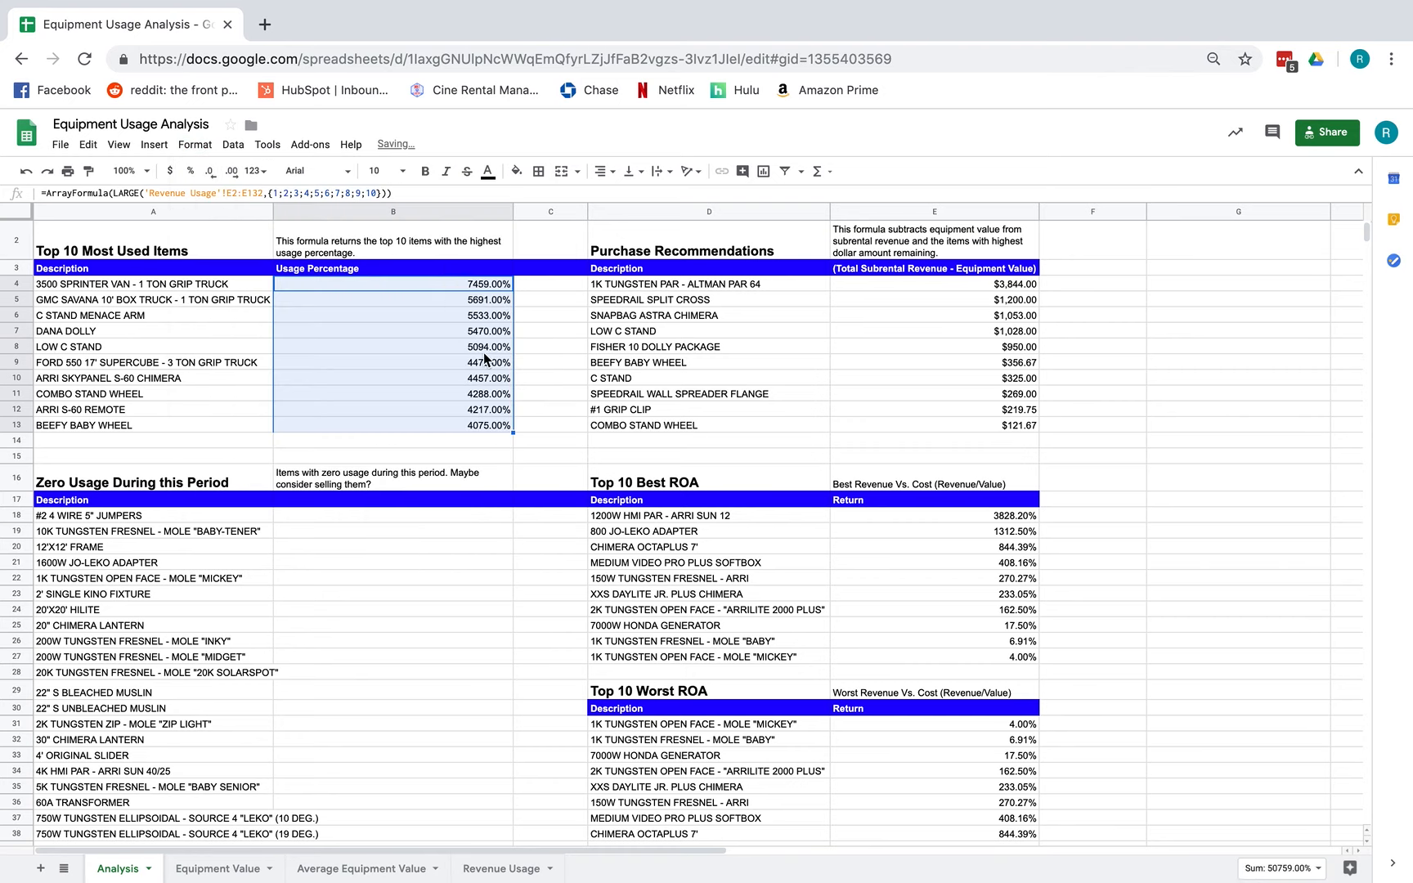
{"action": "key", "text": "ctrl+z"}
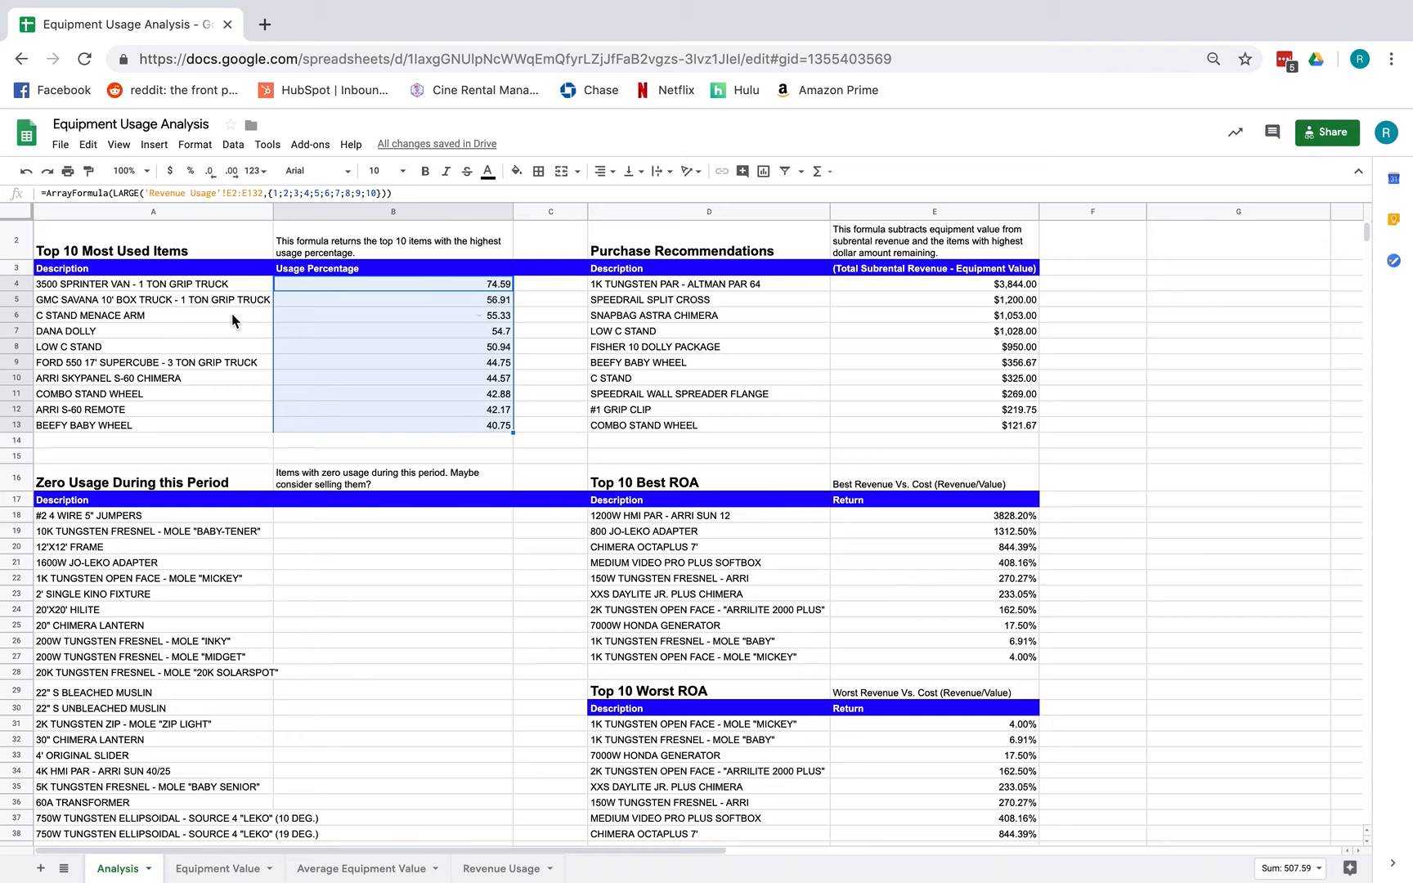
Step: Examine the Purchase Recommendations section, including its (Total Subrental Revenue - Equipment Value) header and the LARGE formula in cell E4
{"action": "left_click", "coordinate": [222, 286]}
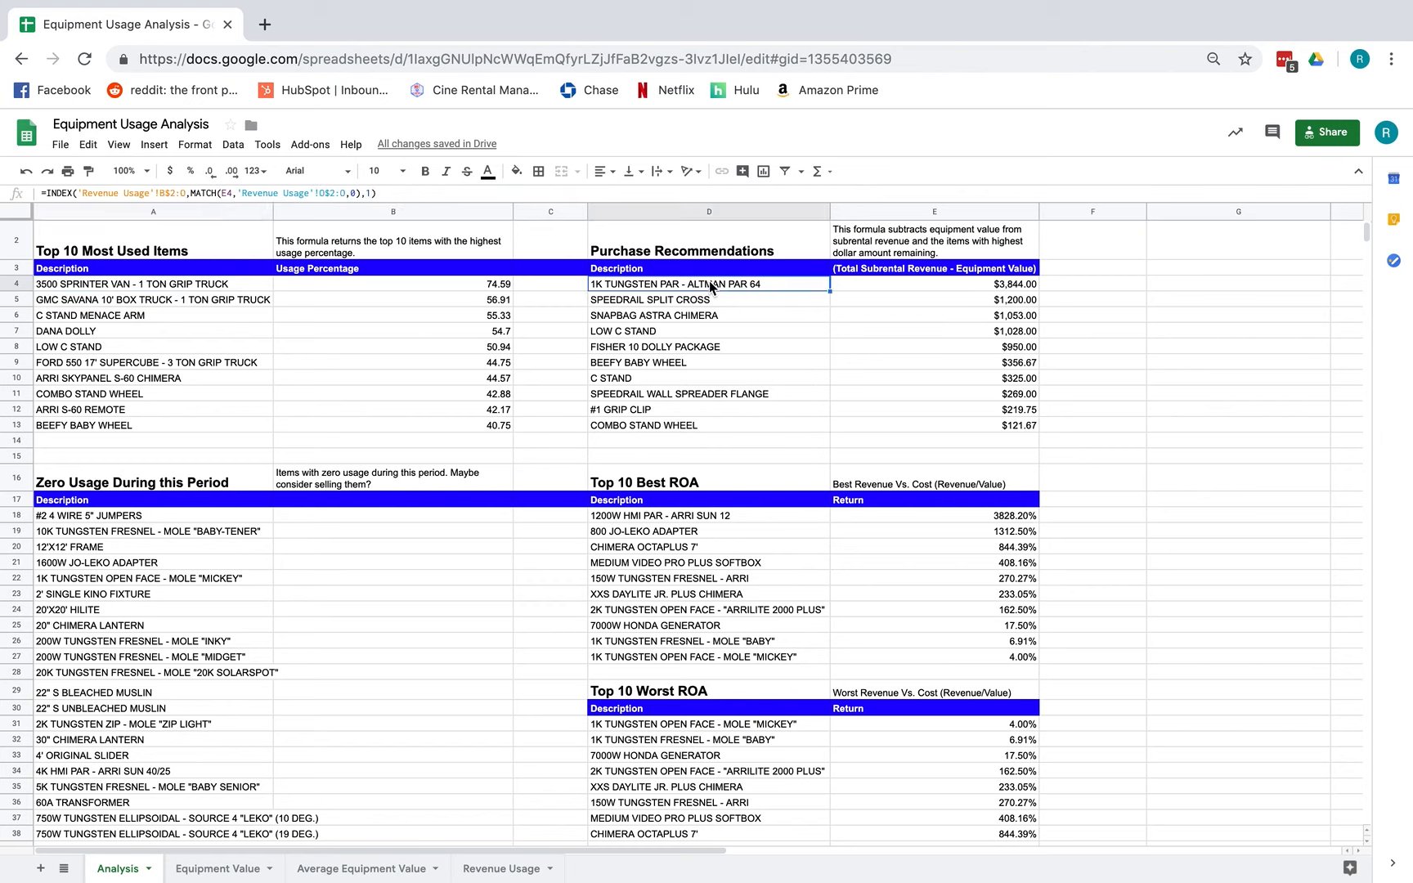
{"action": "left_click", "coordinate": [716, 254]}
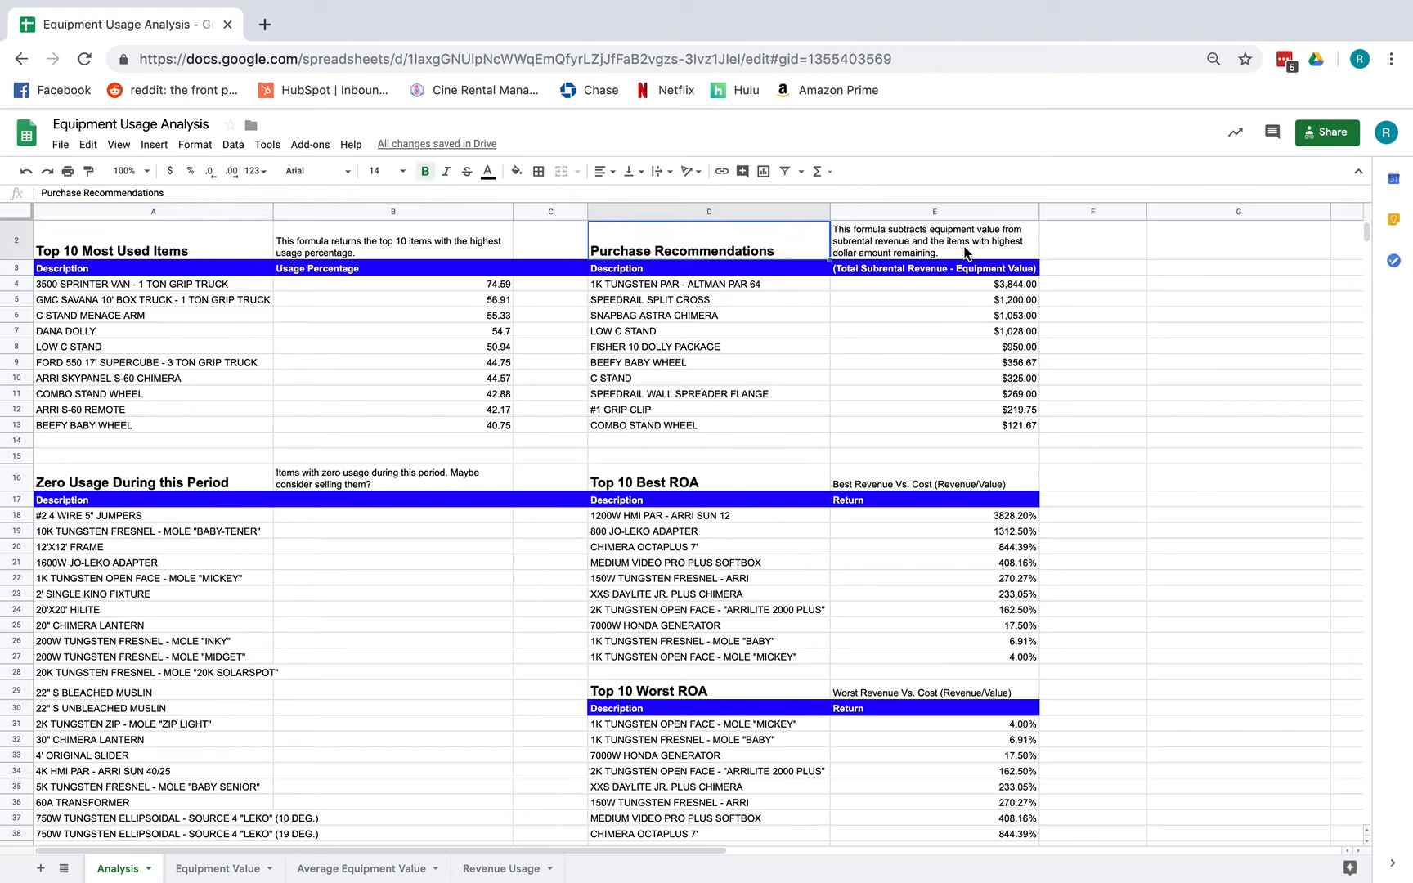
{"action": "left_click", "coordinate": [850, 271]}
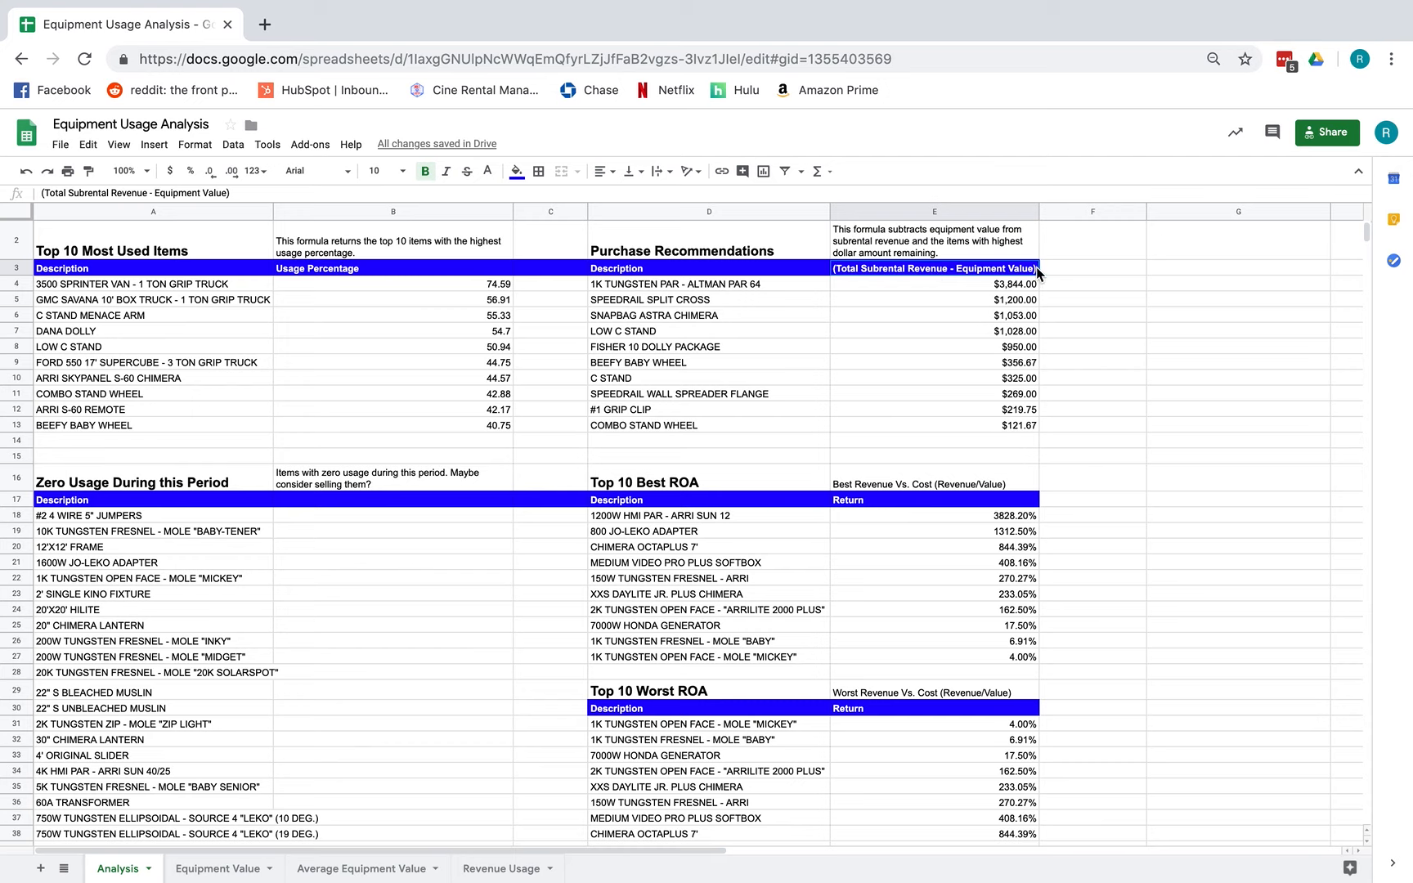
{"action": "left_click", "coordinate": [942, 283]}
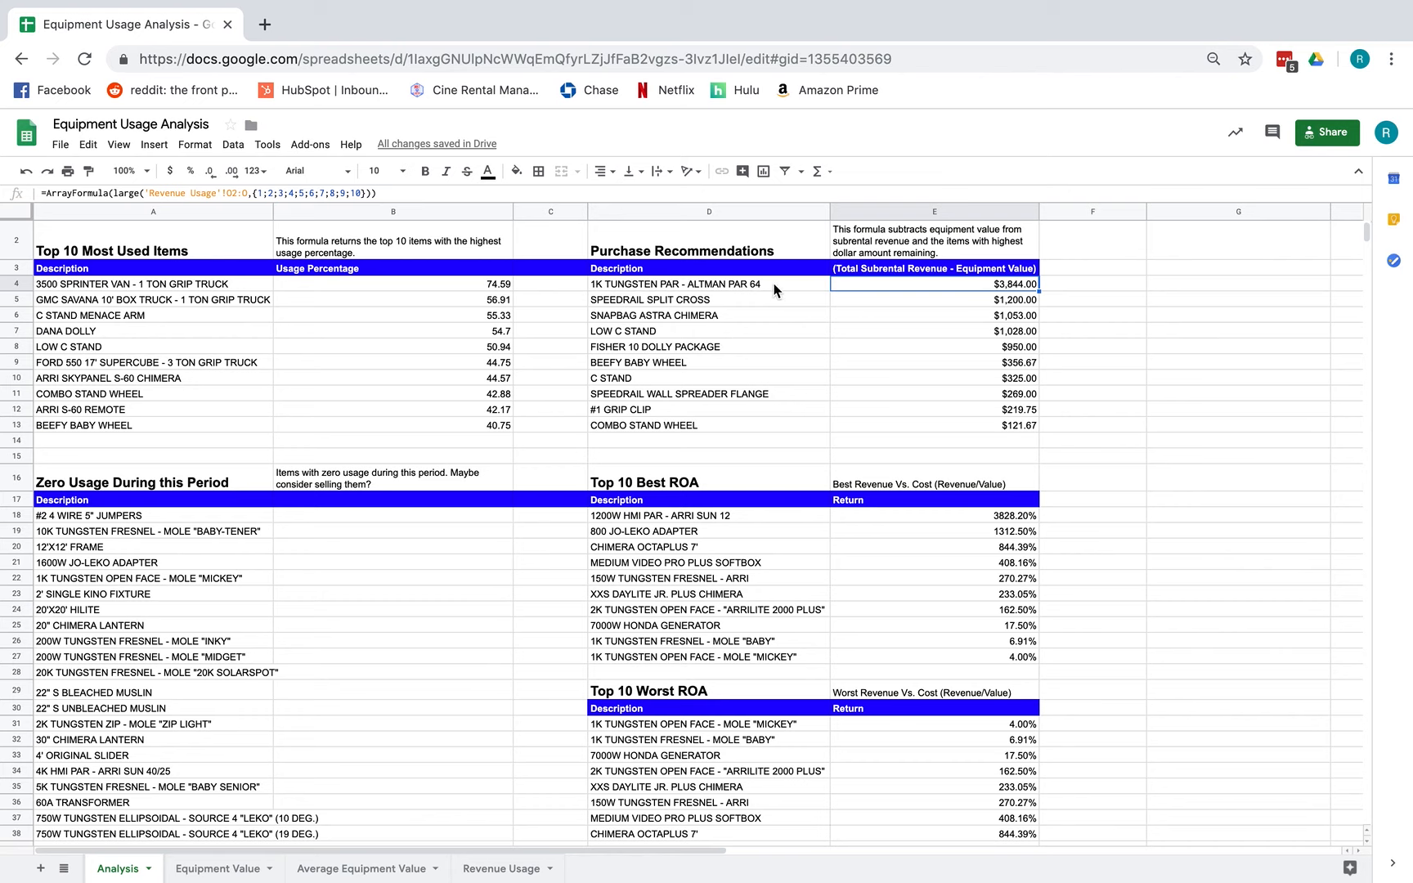
Step: Step through the Purchase Recommendations descriptions from 1K TUNGSTEN PAR - ALTMAN PAR 64 down past COMBO STAND WHEEL
{"action": "left_click", "coordinate": [800, 286]}
{"action": "key", "text": "Down"}
{"action": "key", "text": "Down"}
{"action": "key", "text": "Down"}
{"action": "key", "text": "Down"}
{"action": "key", "text": "Down"}
{"action": "key", "text": "Down"}
{"action": "key", "text": "Down"}
{"action": "key", "text": "Down"}
{"action": "key", "text": "Down"}
{"action": "key", "text": "Down"}
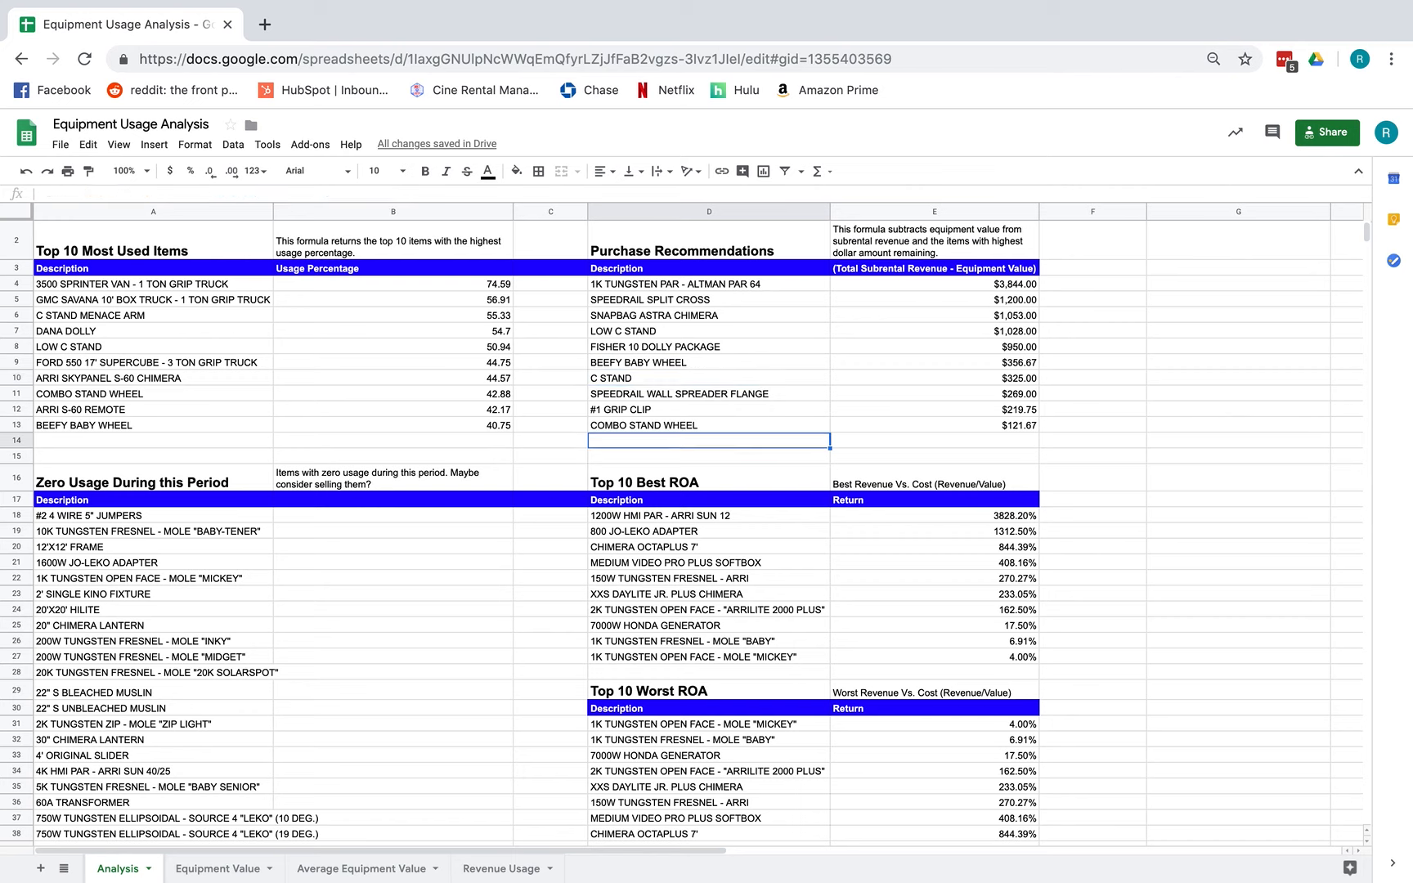
Step: Review the Zero Usage During this Period list and inspect the QUERY formula in cell A18
{"action": "left_click", "coordinate": [149, 474]}
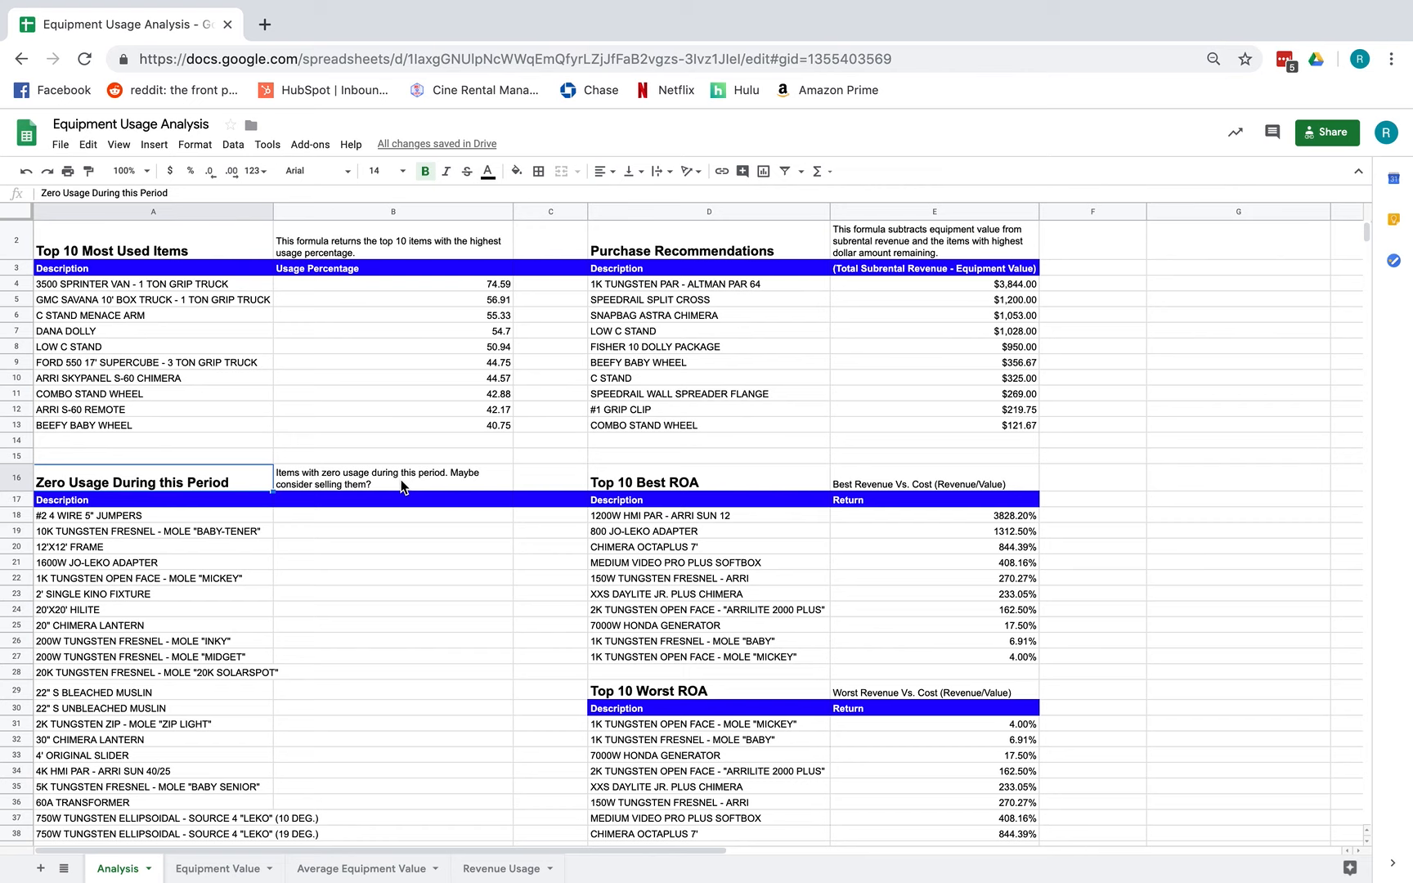
{"action": "scroll", "coordinate": [401, 488], "scroll_direction": "down", "scroll_amount": 4}
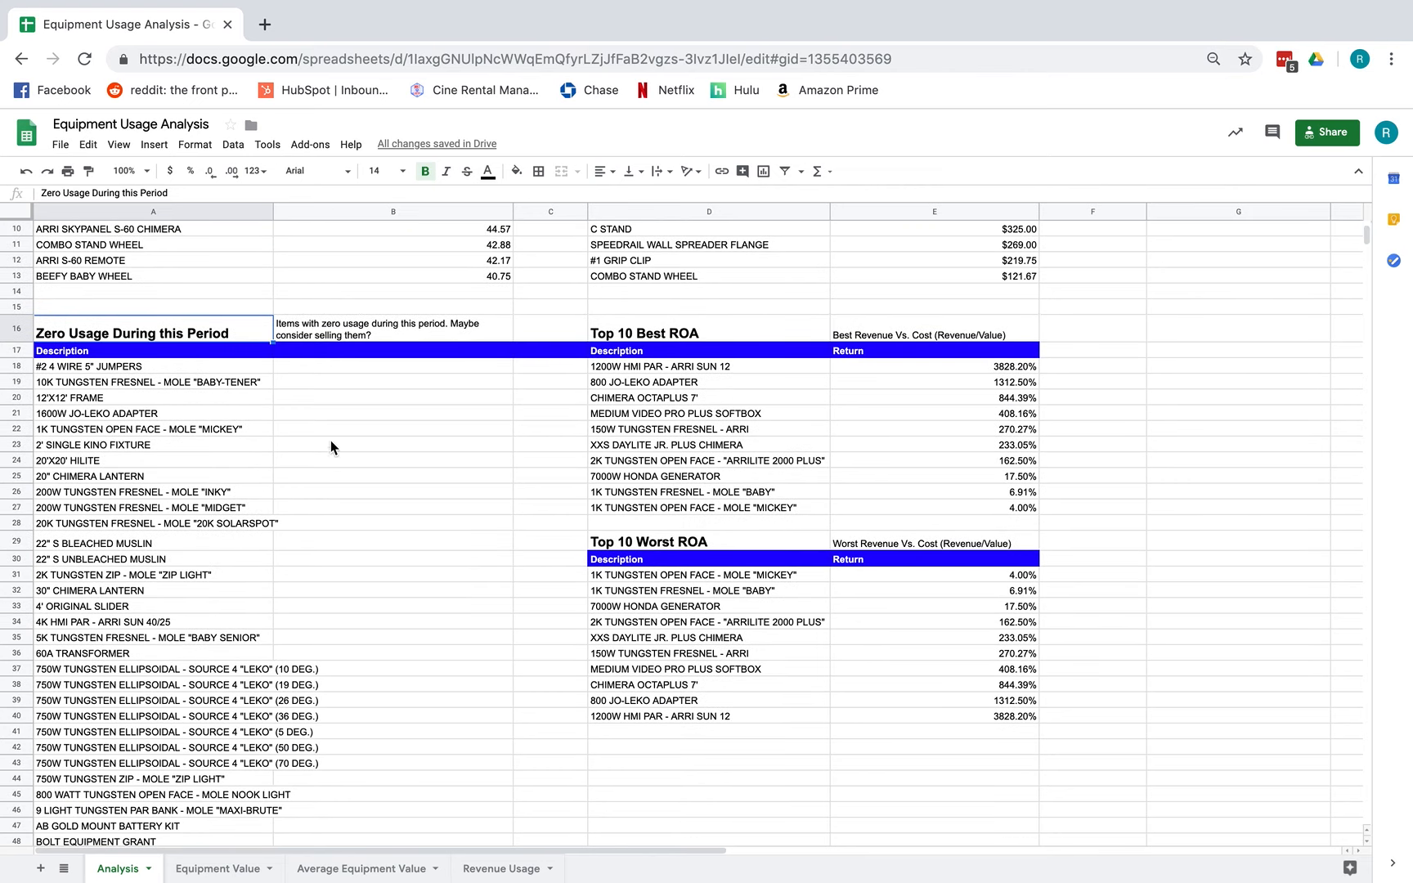
{"action": "scroll", "coordinate": [236, 420], "scroll_direction": "down", "scroll_amount": 3}
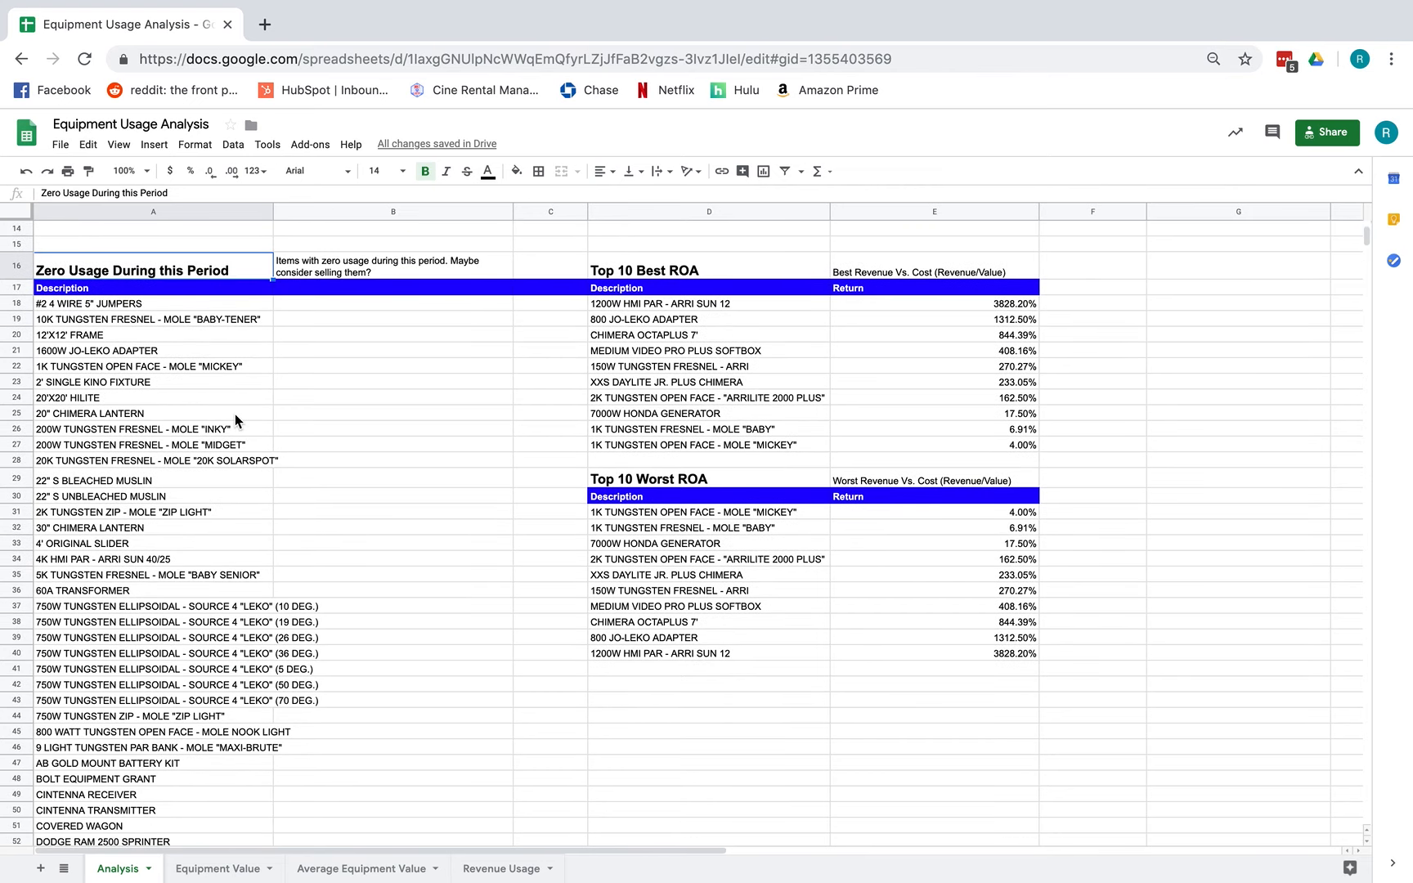
{"action": "scroll", "coordinate": [245, 409], "scroll_direction": "up", "scroll_amount": 5}
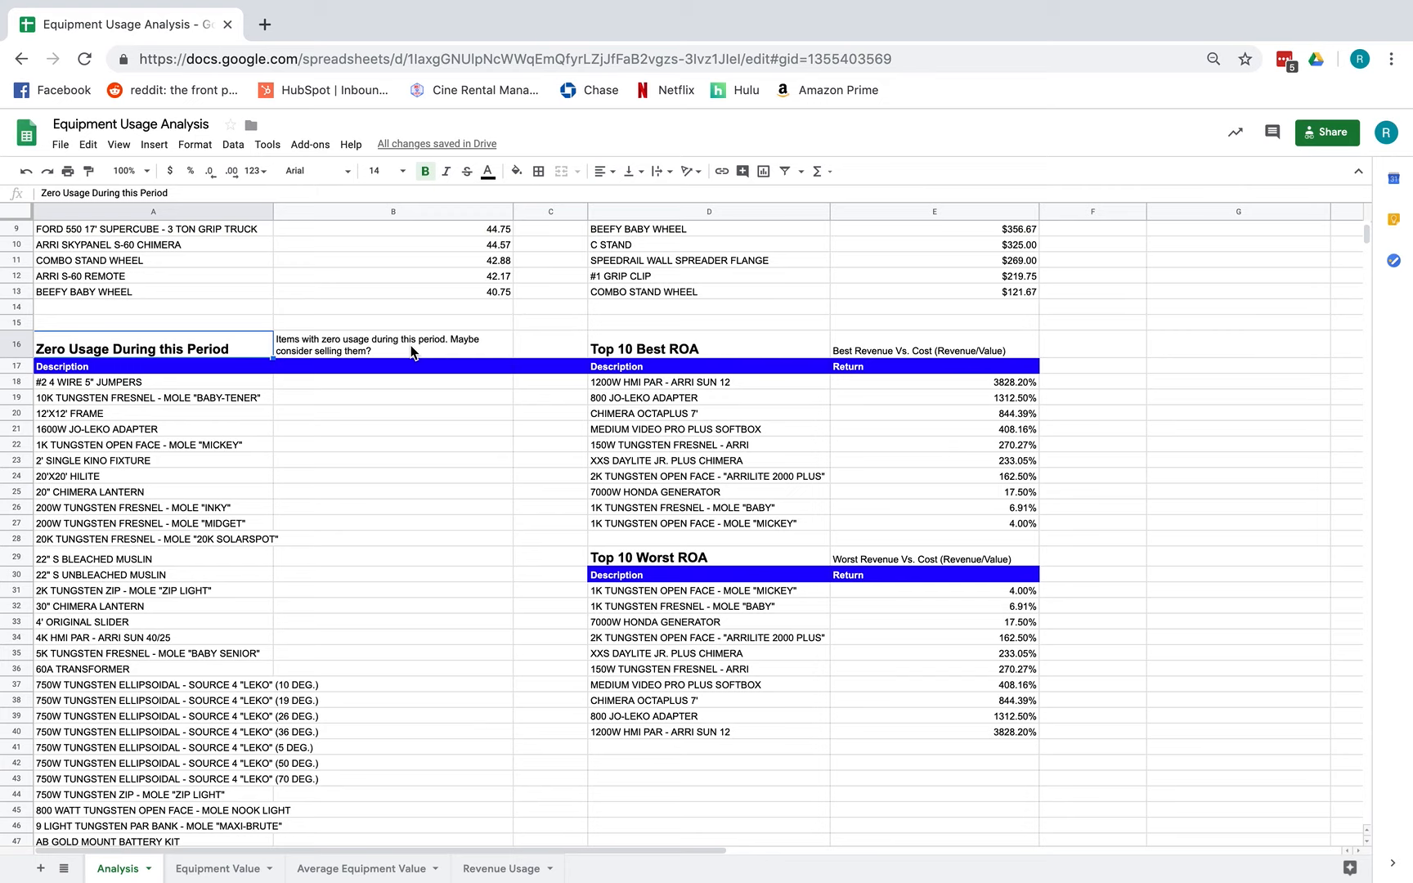
{"action": "left_click", "coordinate": [195, 388]}
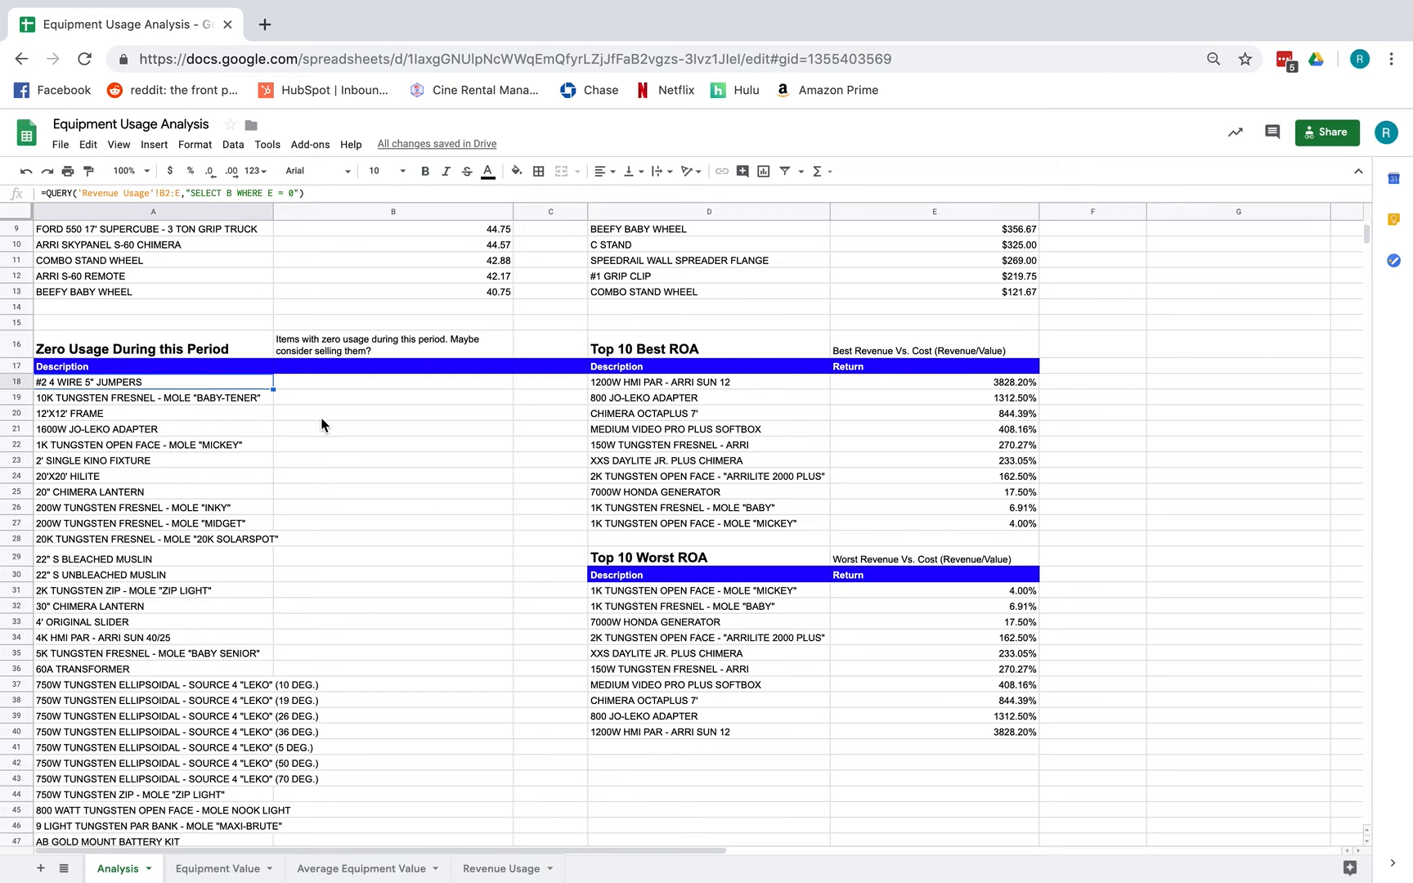
{"action": "scroll", "coordinate": [314, 442], "scroll_direction": "down", "scroll_amount": 8}
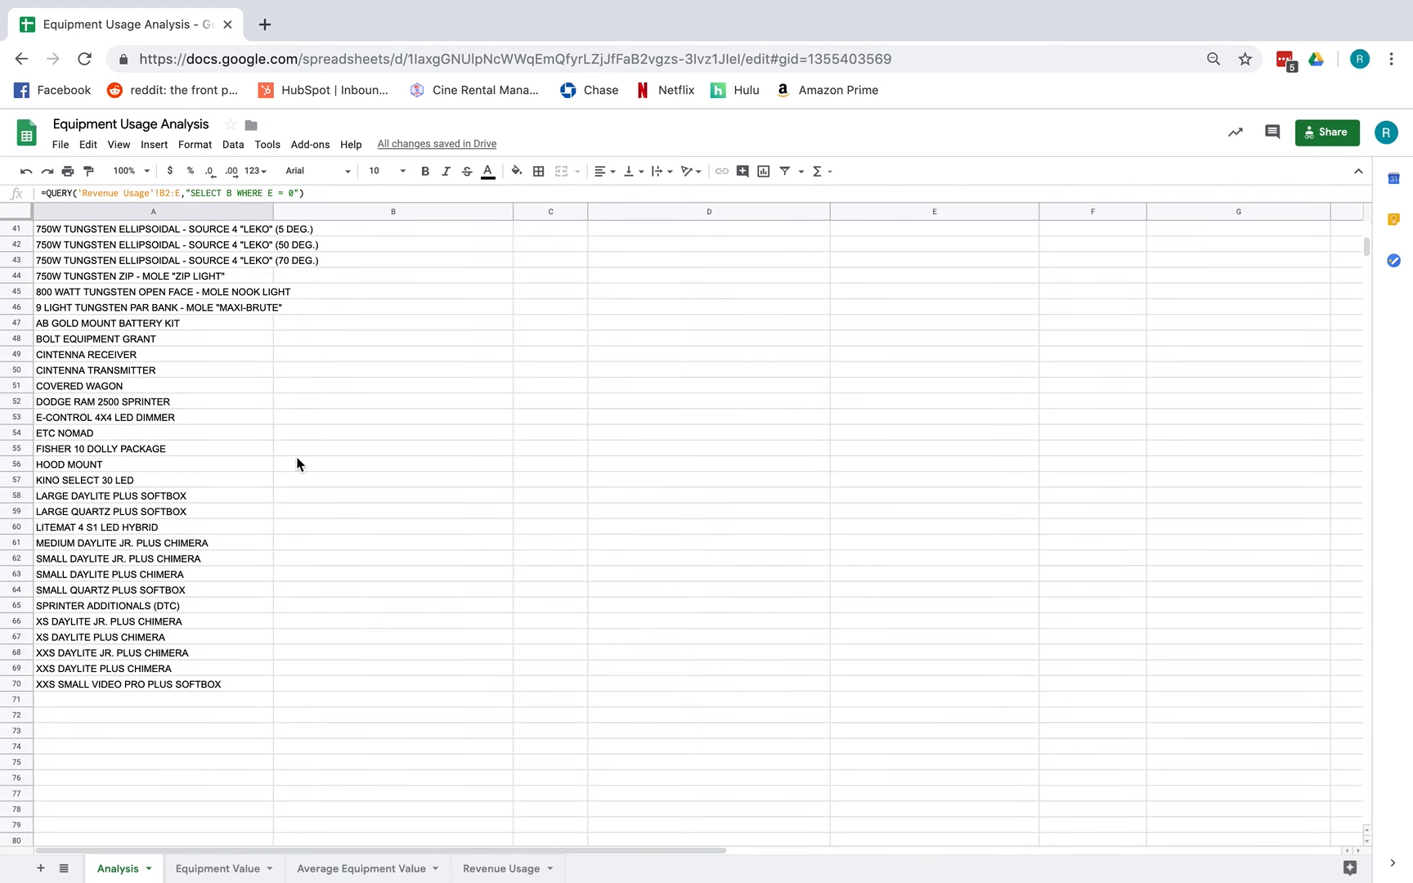
Step: Examine the Top 10 Best ROA section, including the INDEX formula in cell D27 and the return in E27
{"action": "scroll", "coordinate": [196, 592], "scroll_direction": "up", "scroll_amount": 10}
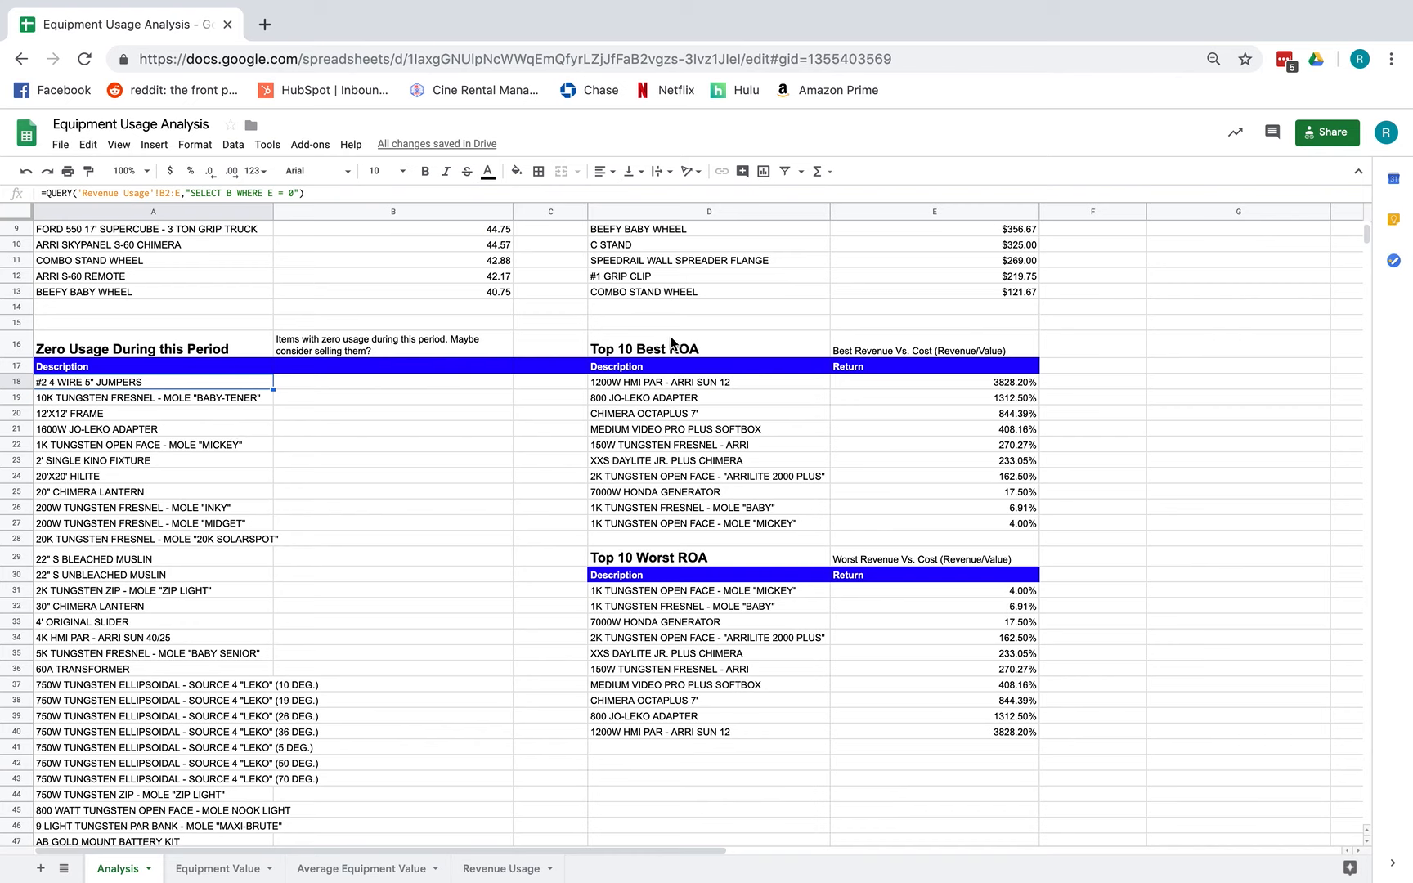
{"action": "left_click", "coordinate": [727, 345]}
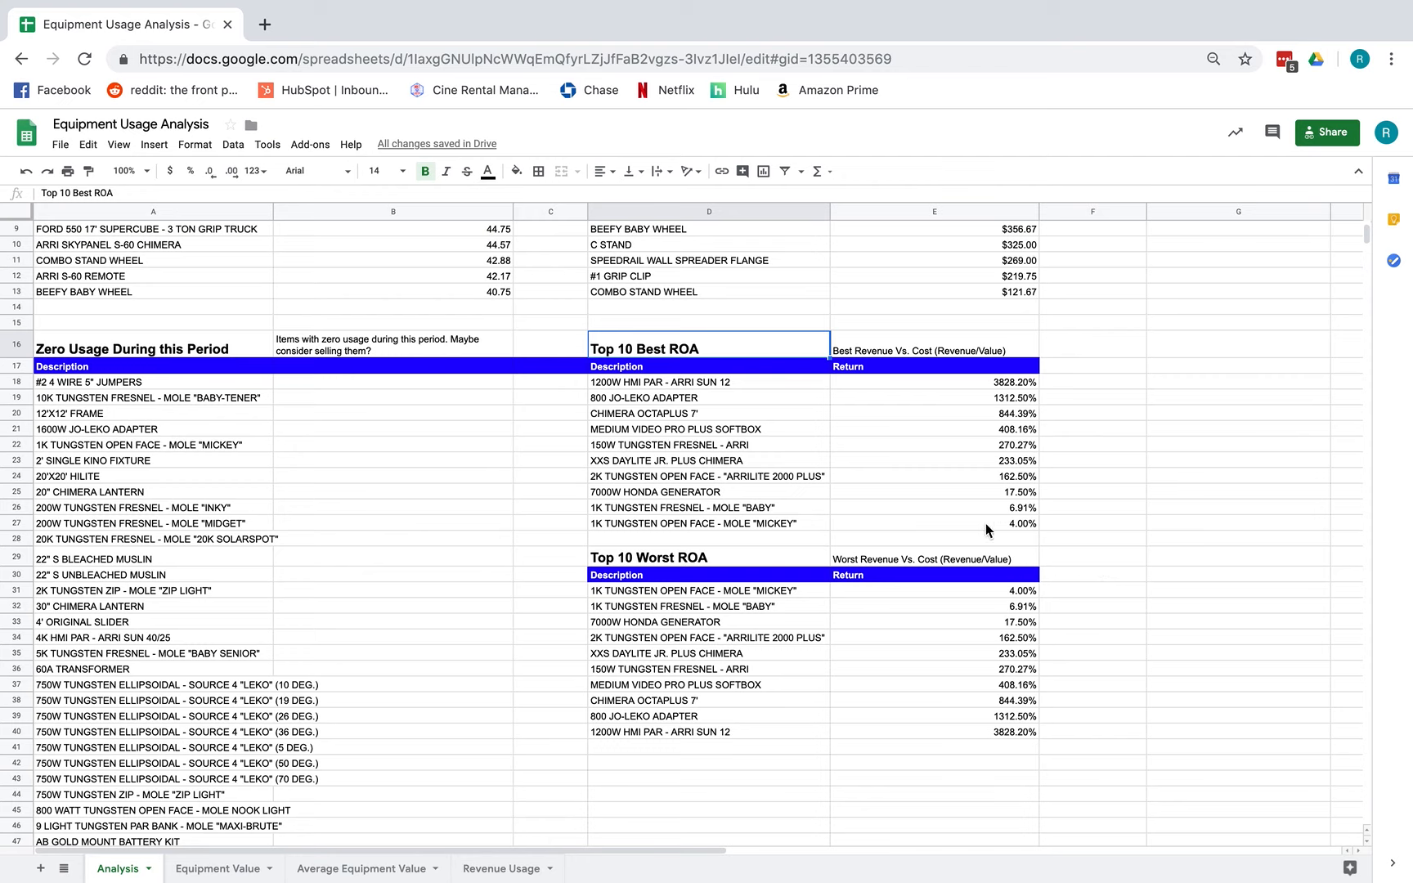
{"action": "left_click", "coordinate": [913, 528]}
{"action": "left_click", "coordinate": [750, 528]}
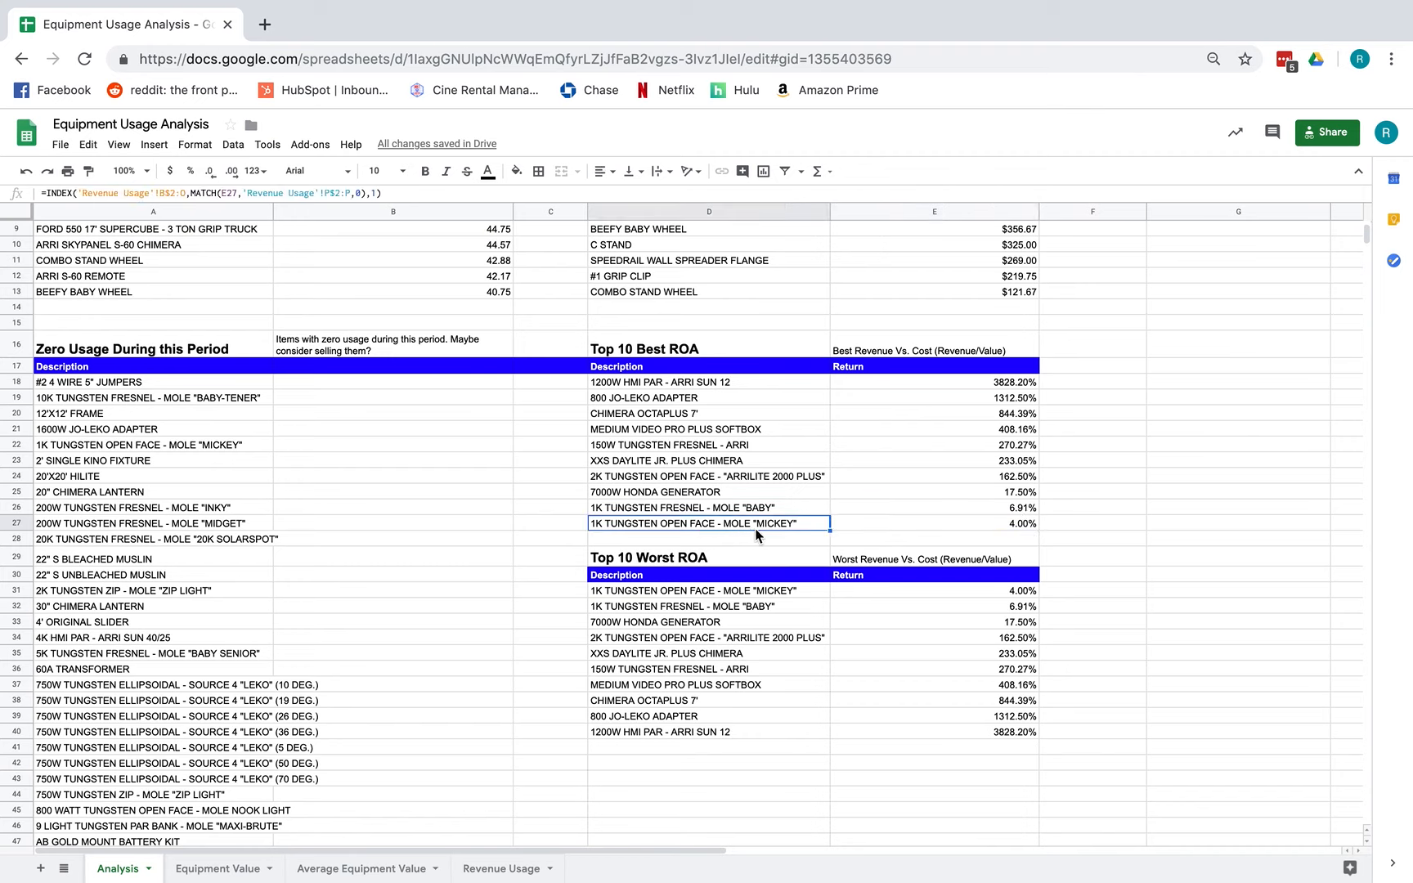
{"action": "left_click", "coordinate": [898, 528]}
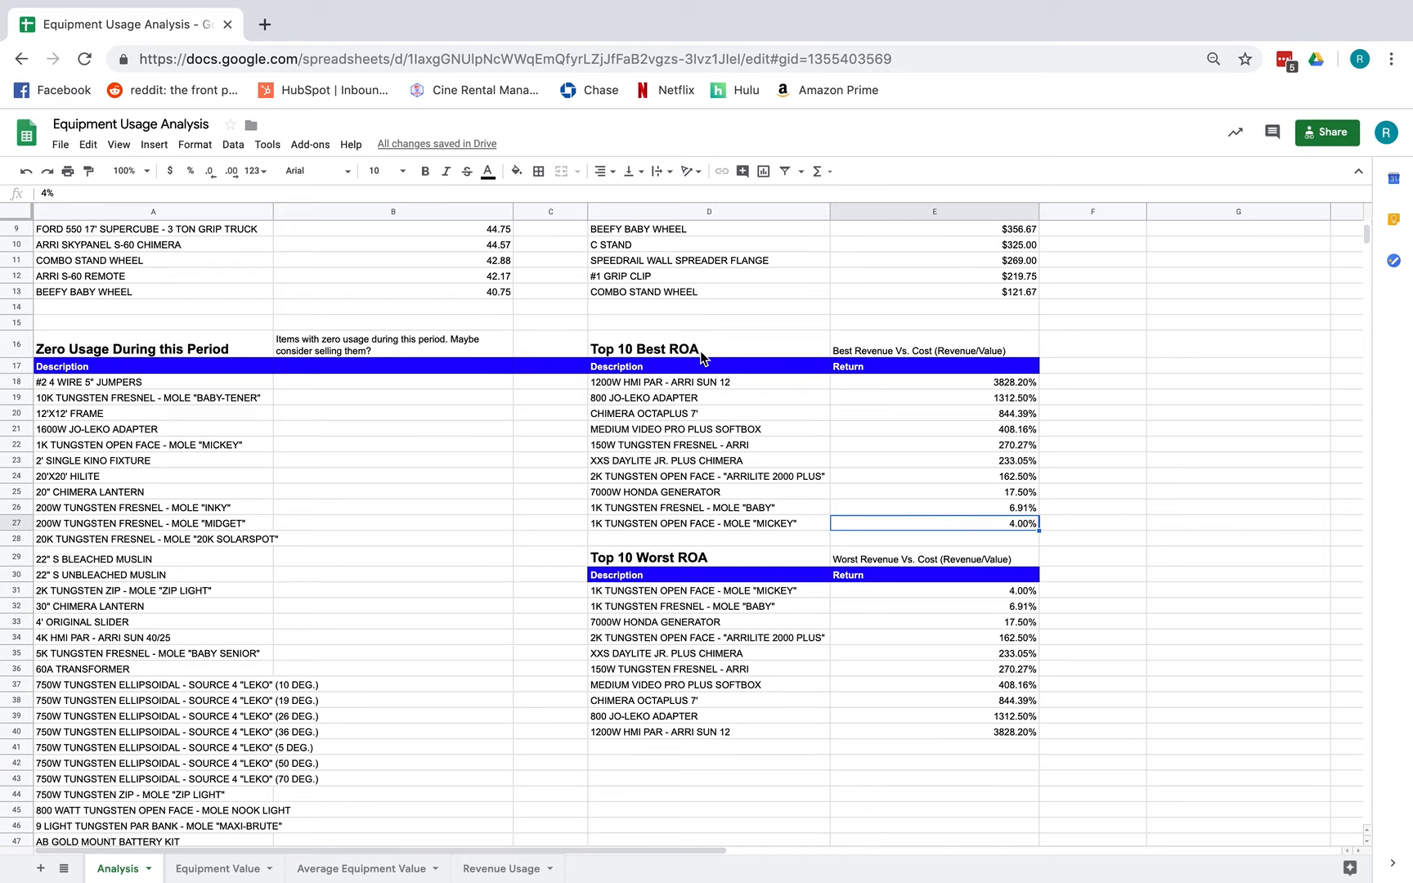
Step: Inspect the SMALL array formula in cell E31 of Top 10 Worst ROA and compare that entry with E27 in the best list
{"action": "left_click", "coordinate": [942, 592]}
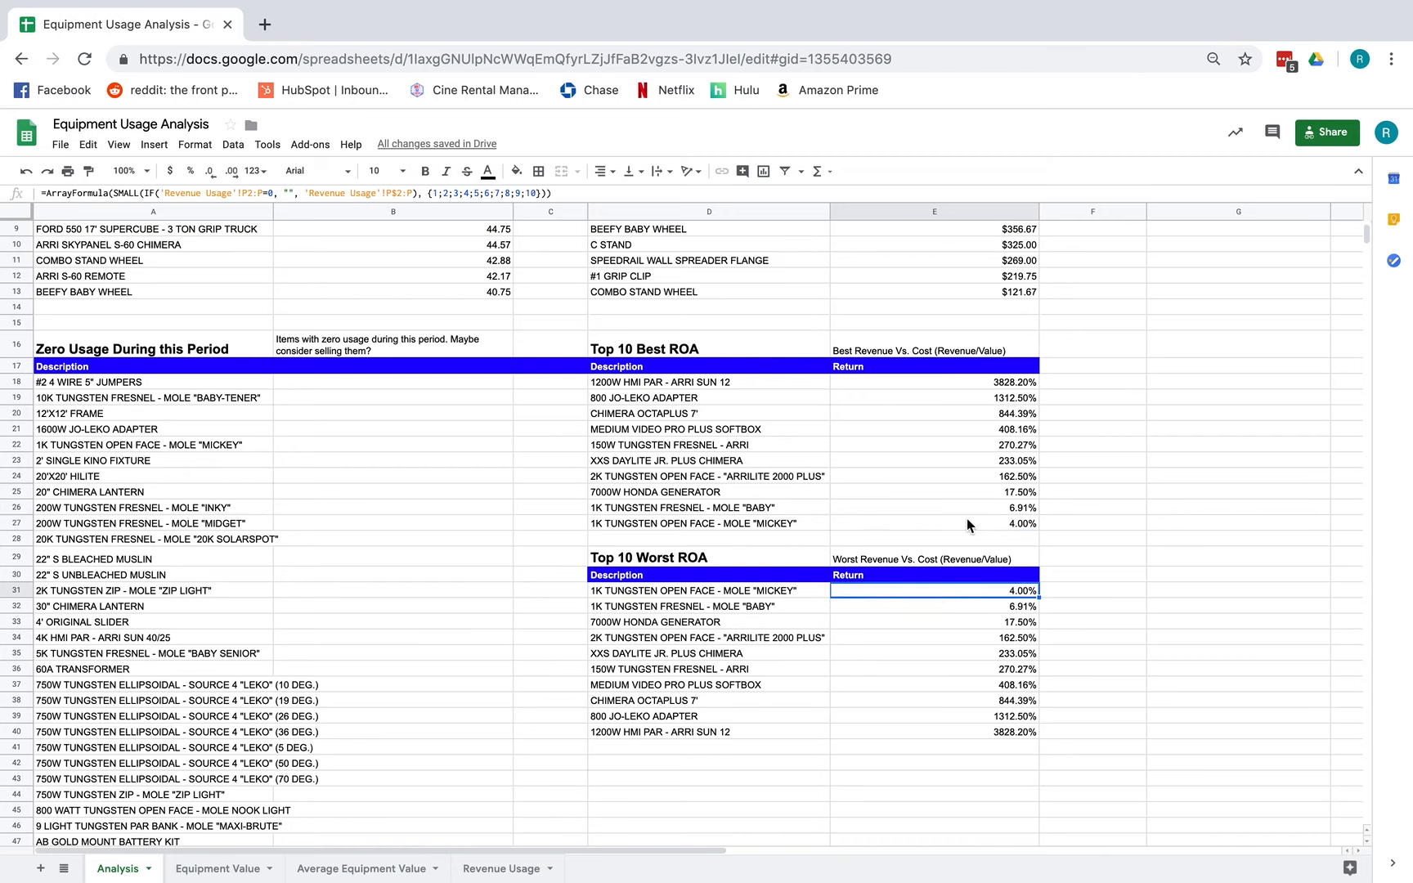
{"action": "left_click", "coordinate": [966, 524]}
{"action": "left_click", "coordinate": [976, 589]}
{"action": "scroll", "coordinate": [878, 568], "scroll_direction": "up", "scroll_amount": 2}
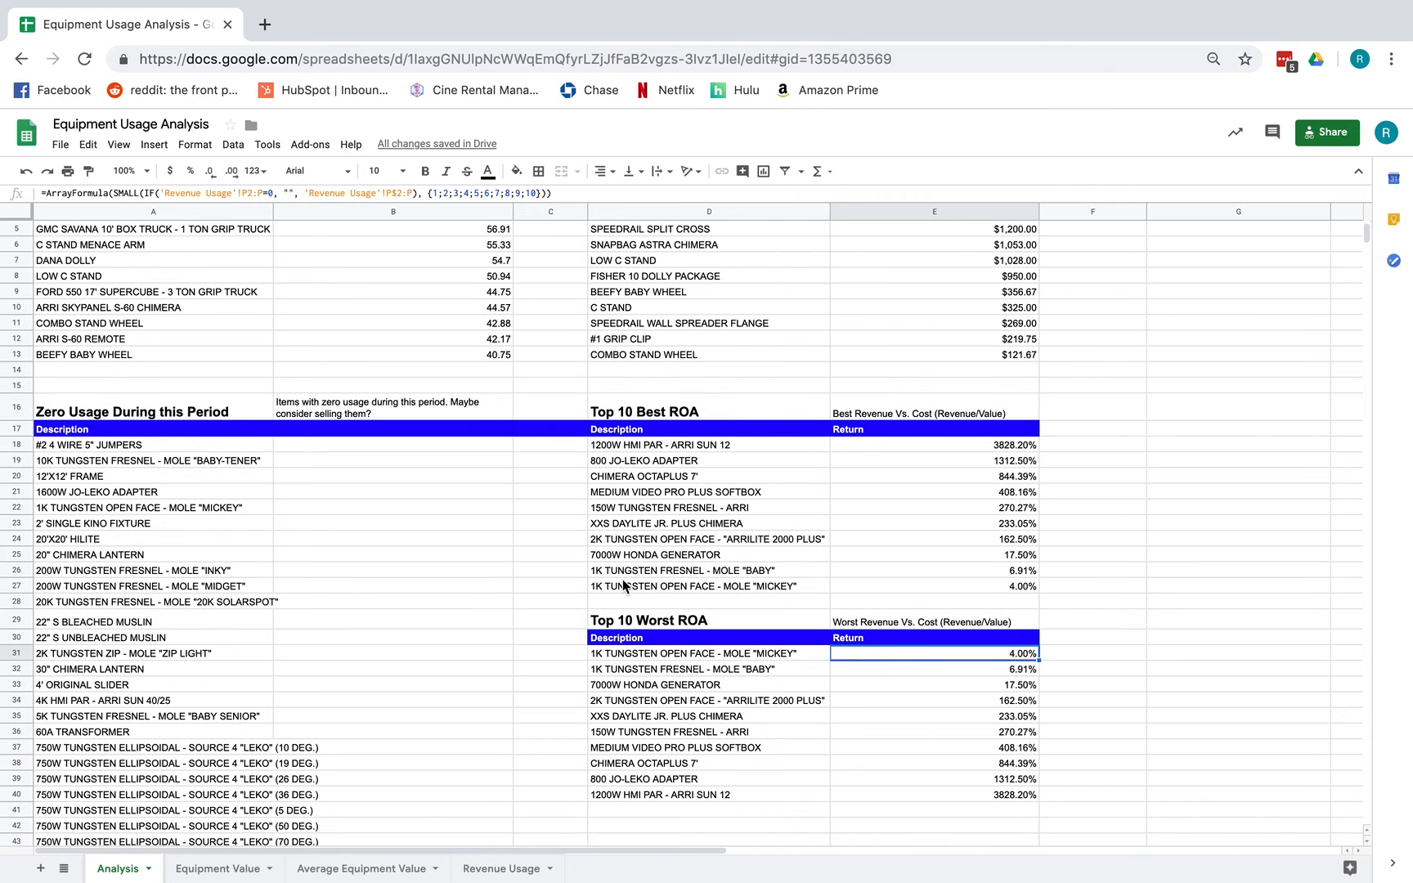
Step: Look over the Analysis sheet's ROA and zero-usage lists, ending at the Top 10 Most Used Items section
{"action": "scroll", "coordinate": [1011, 664], "scroll_direction": "down", "scroll_amount": 1}
{"action": "scroll", "coordinate": [1011, 662], "scroll_direction": "down", "scroll_amount": 2}
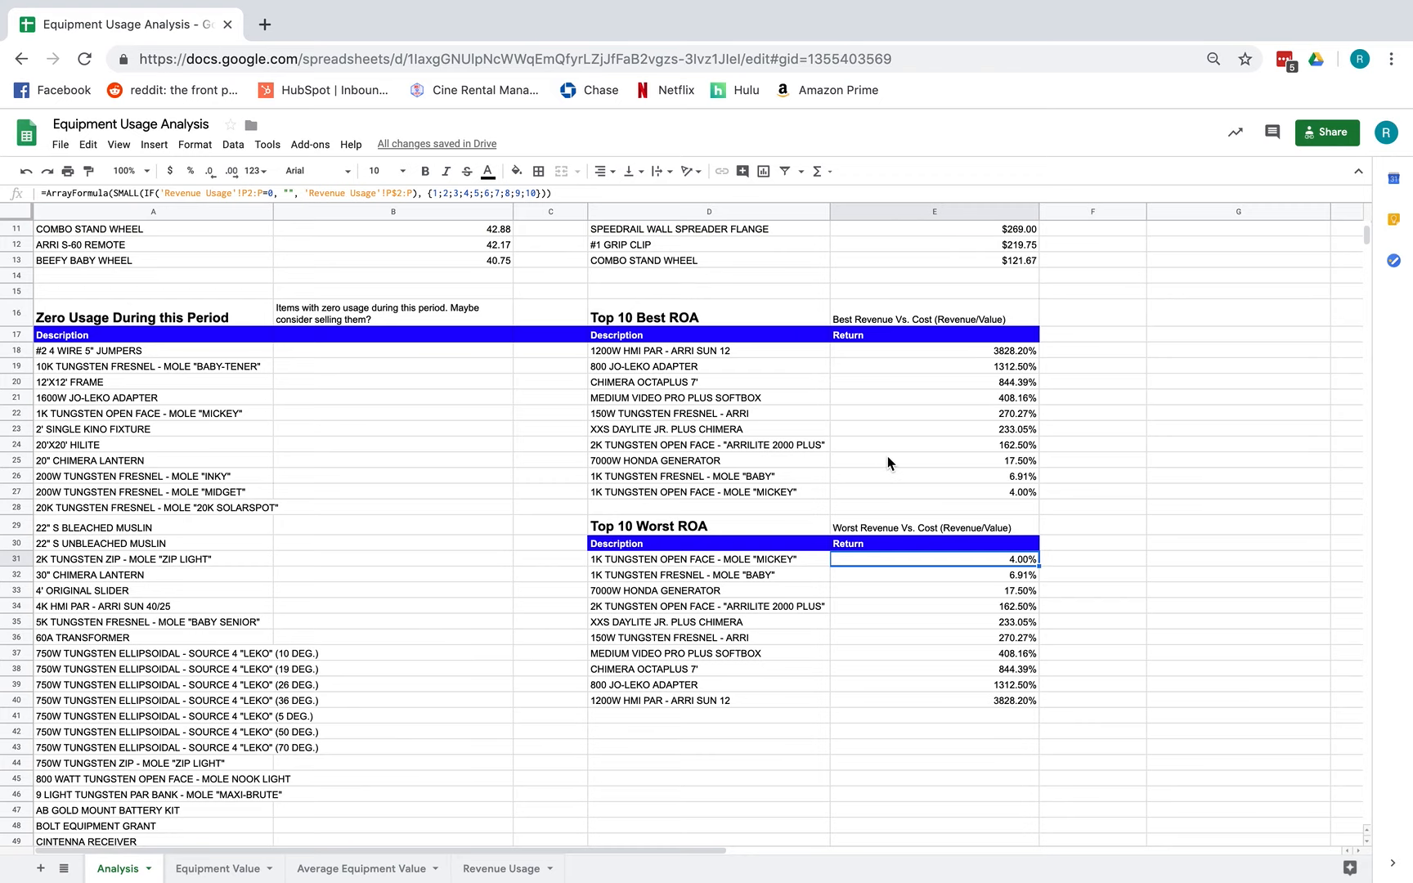
{"action": "scroll", "coordinate": [859, 464], "scroll_direction": "up", "scroll_amount": 2}
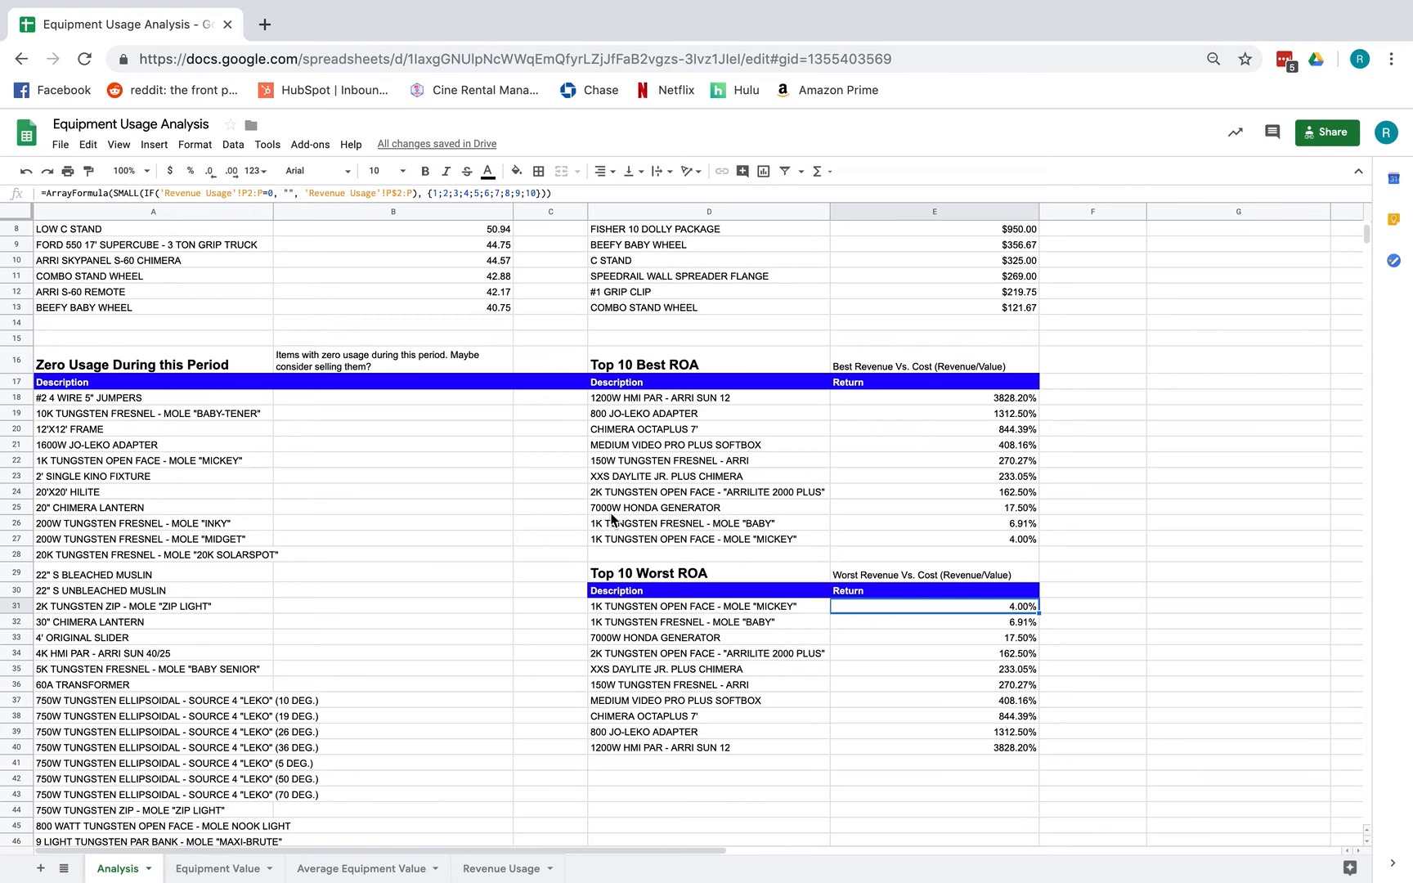
{"action": "scroll", "coordinate": [437, 529], "scroll_direction": "down", "scroll_amount": 5}
{"action": "scroll", "coordinate": [458, 521], "scroll_direction": "down", "scroll_amount": 5}
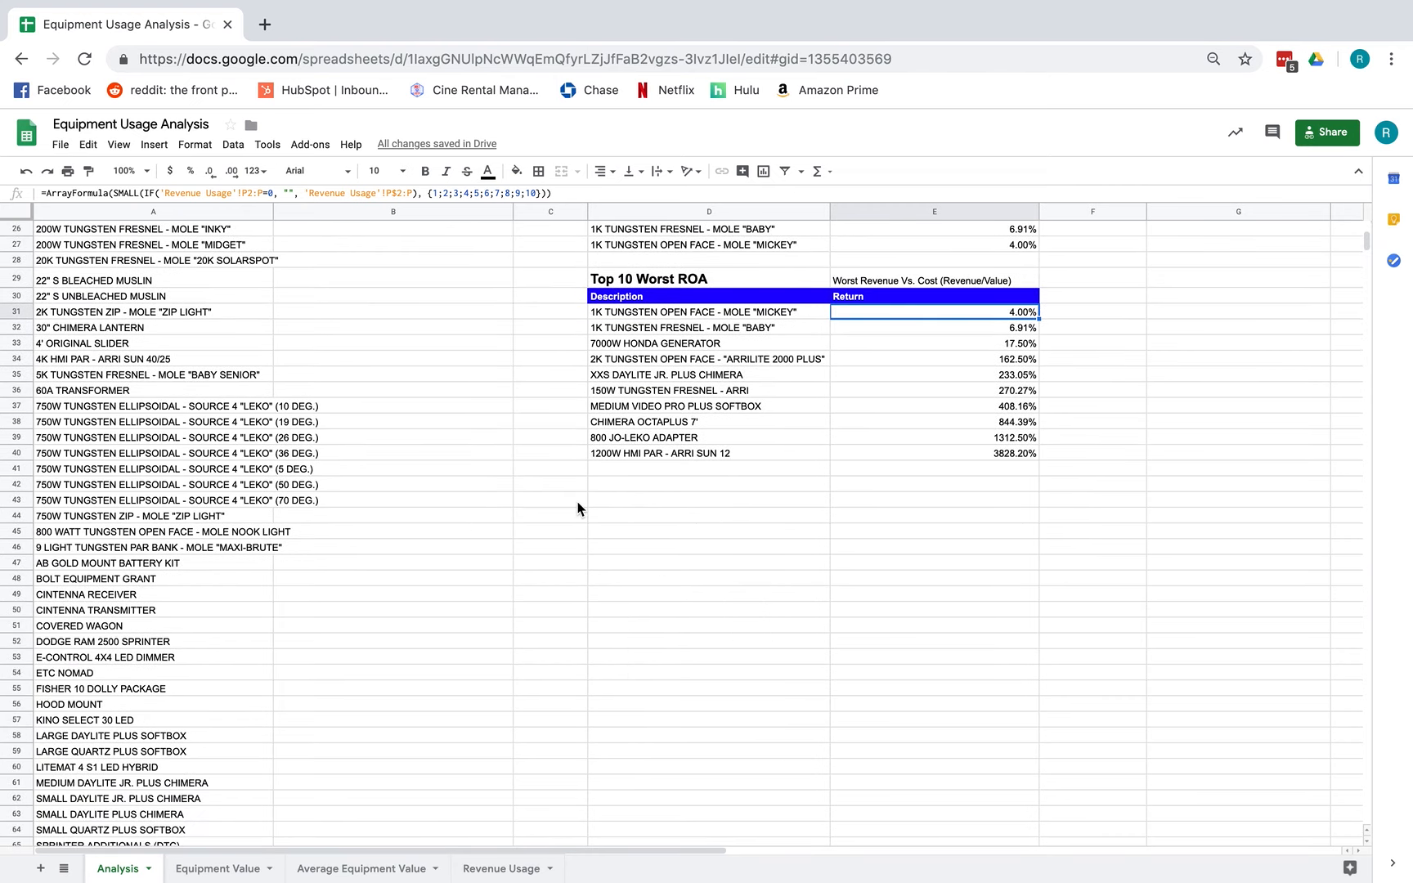
{"action": "scroll", "coordinate": [574, 504], "scroll_direction": "up", "scroll_amount": 10}
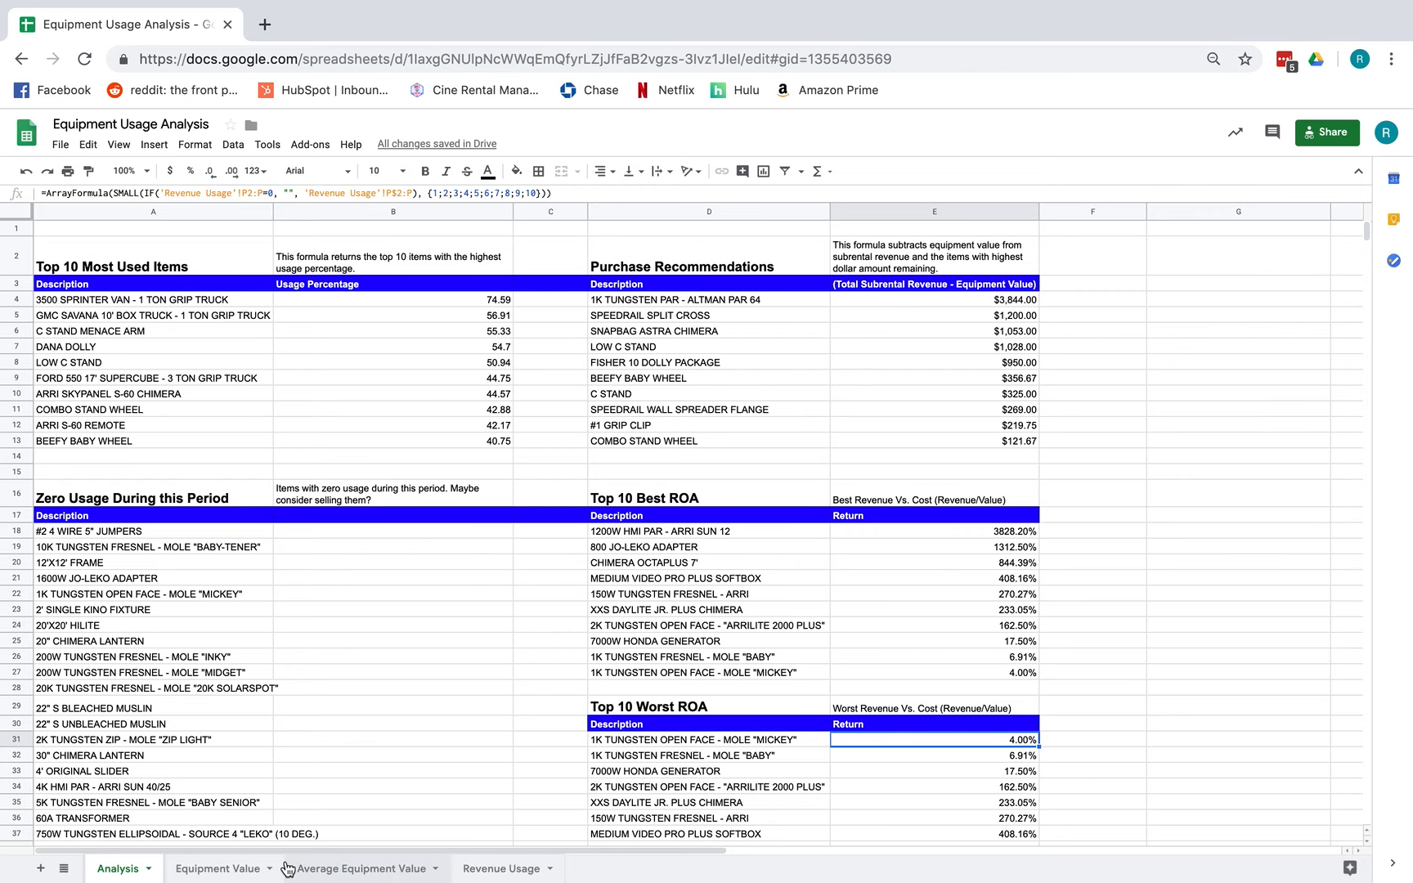
Step: Revisit the Equipment Value sheet from its header row and the Revenue Usage sheet, and return to the Analysis sheet
{"action": "left_click", "coordinate": [255, 871]}
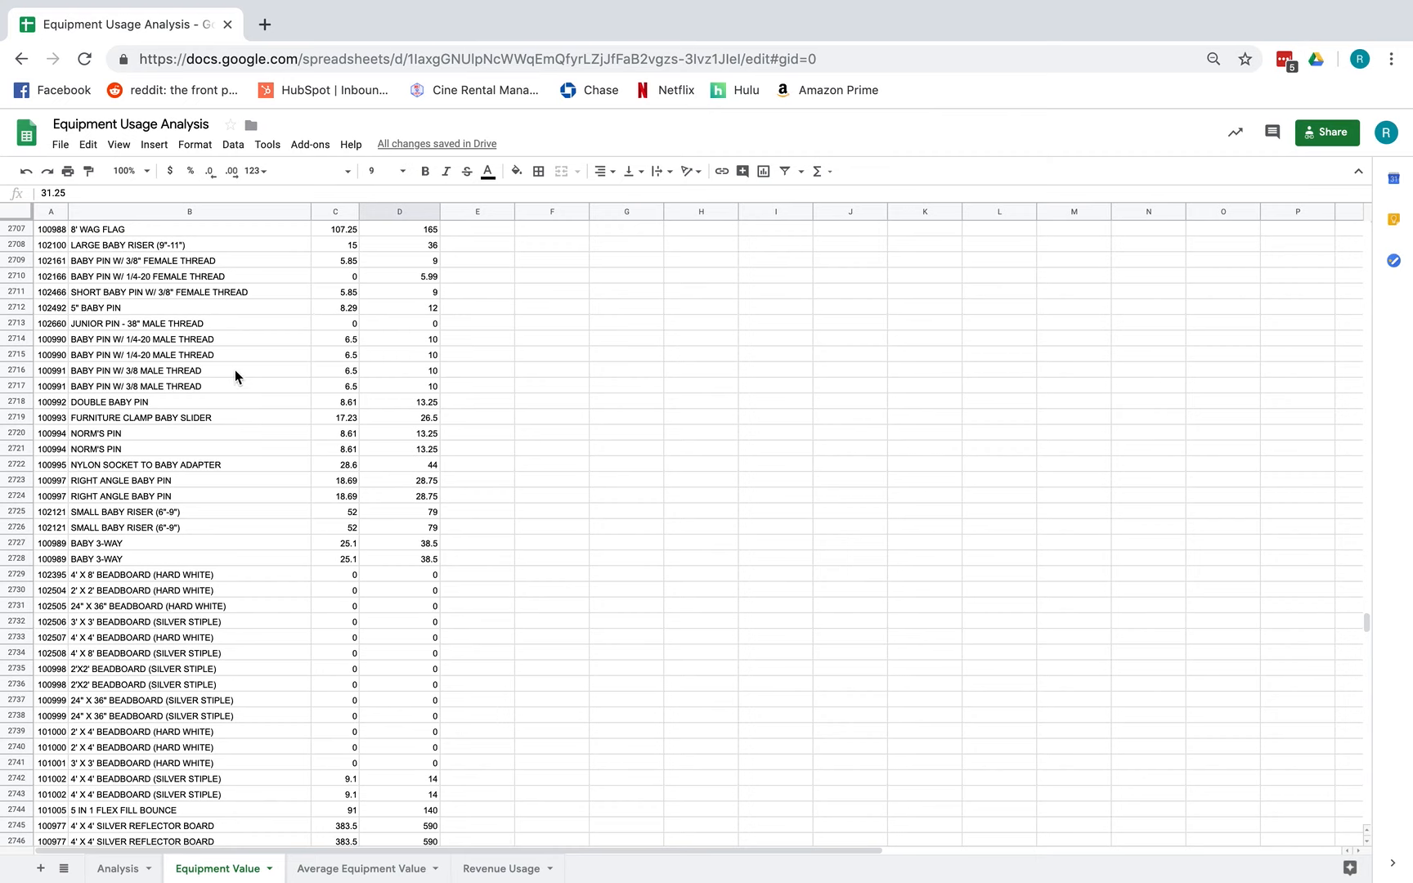
{"action": "scroll", "coordinate": [237, 380], "scroll_direction": "up", "scroll_amount": 20}
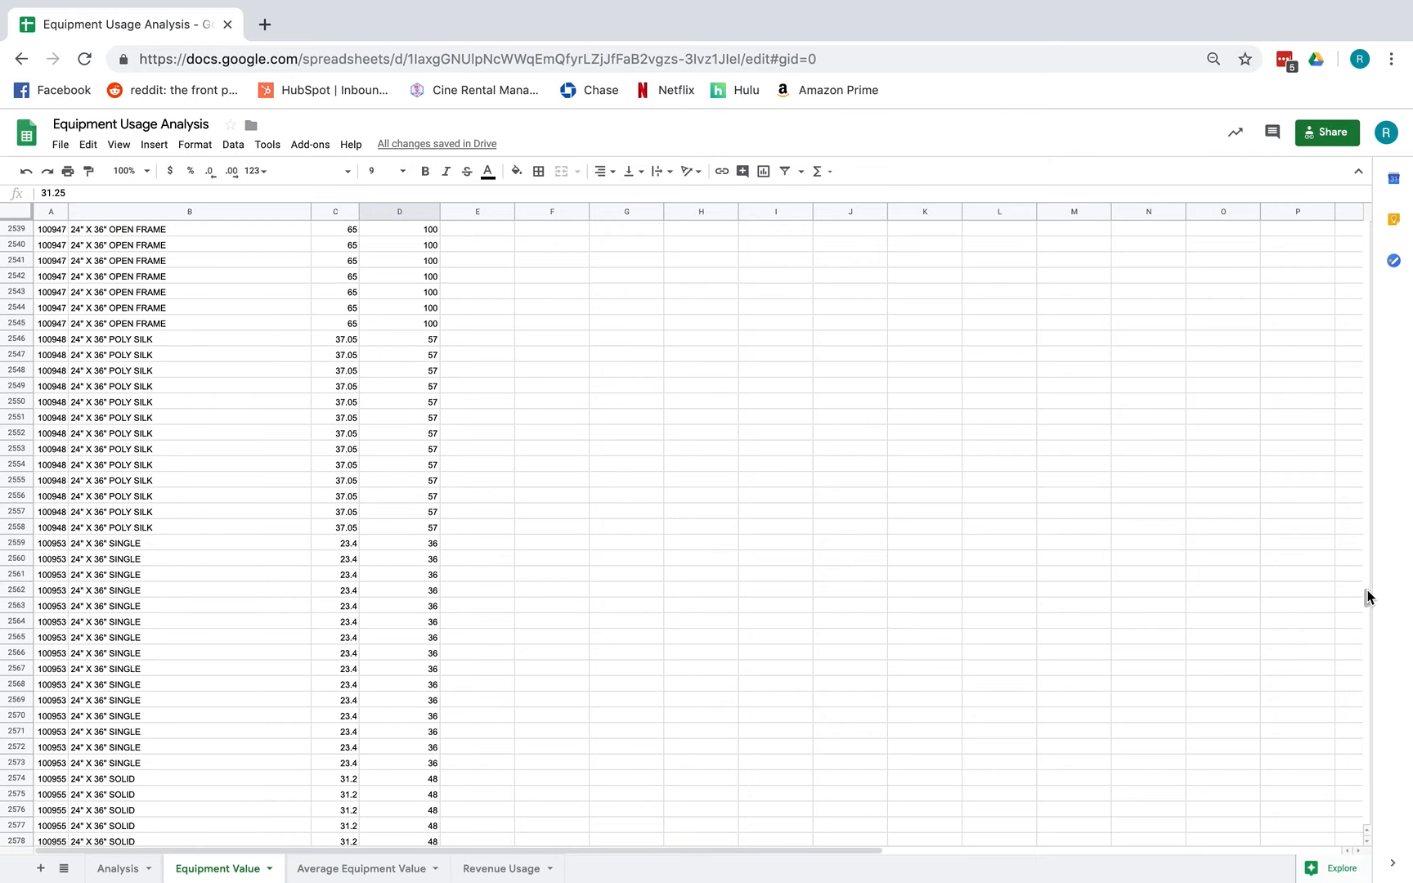
{"action": "left_click_drag", "start_coordinate": [1367, 595], "coordinate": [1349, 221]}
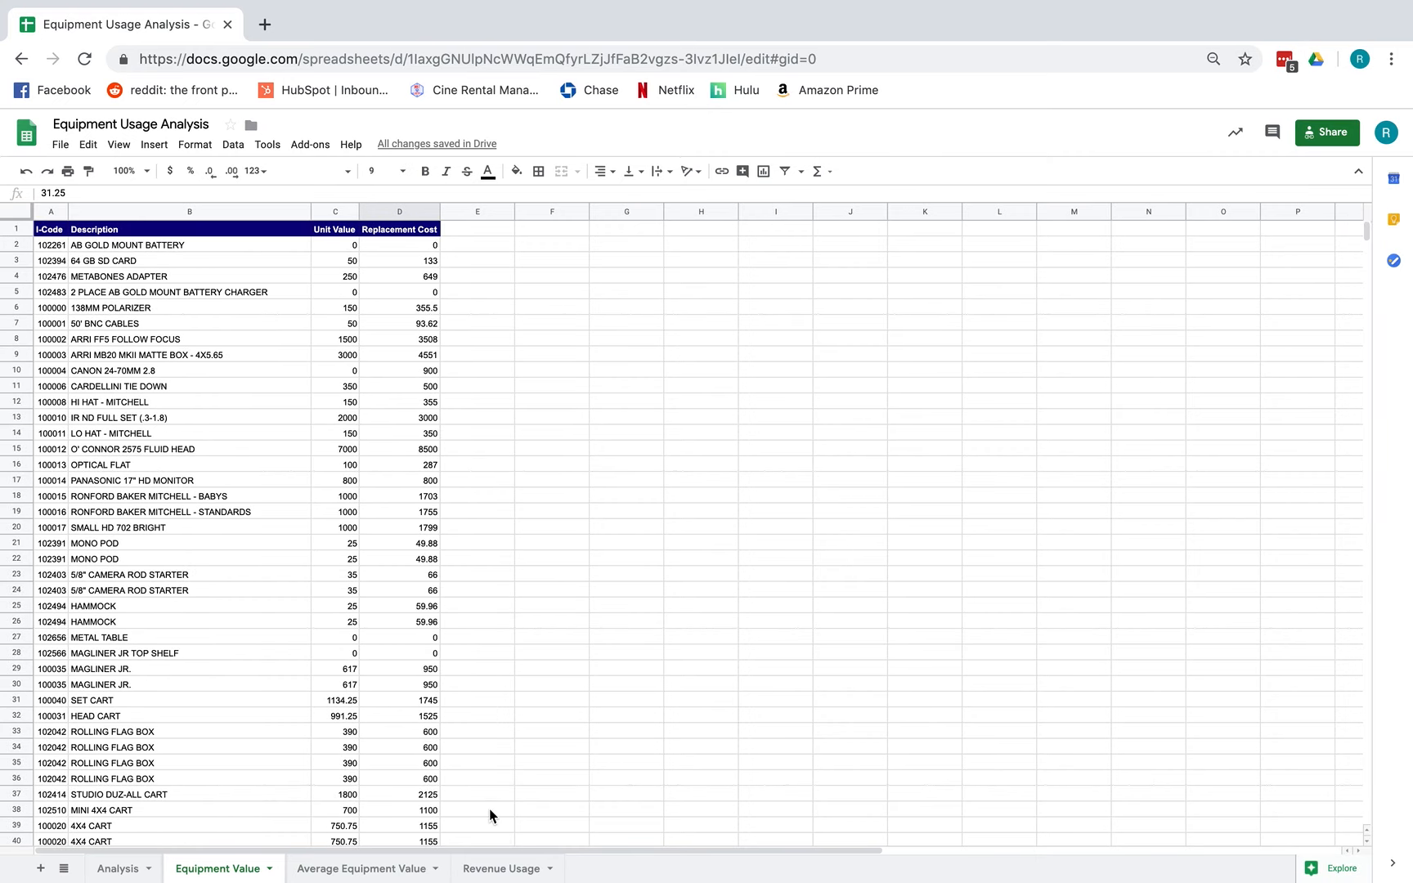
{"action": "left_click", "coordinate": [496, 868]}
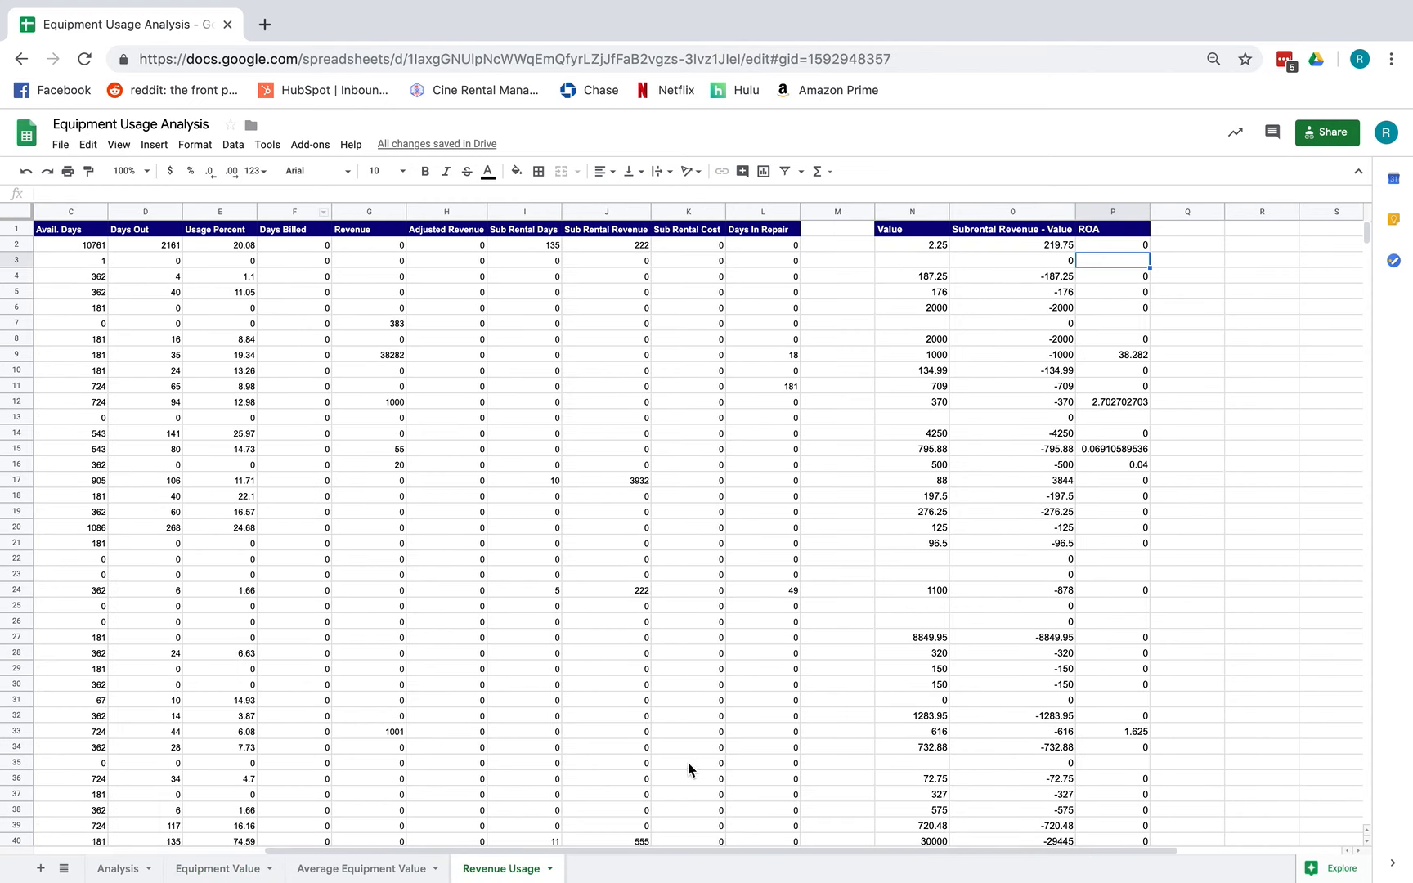
{"action": "left_click", "coordinate": [116, 874]}
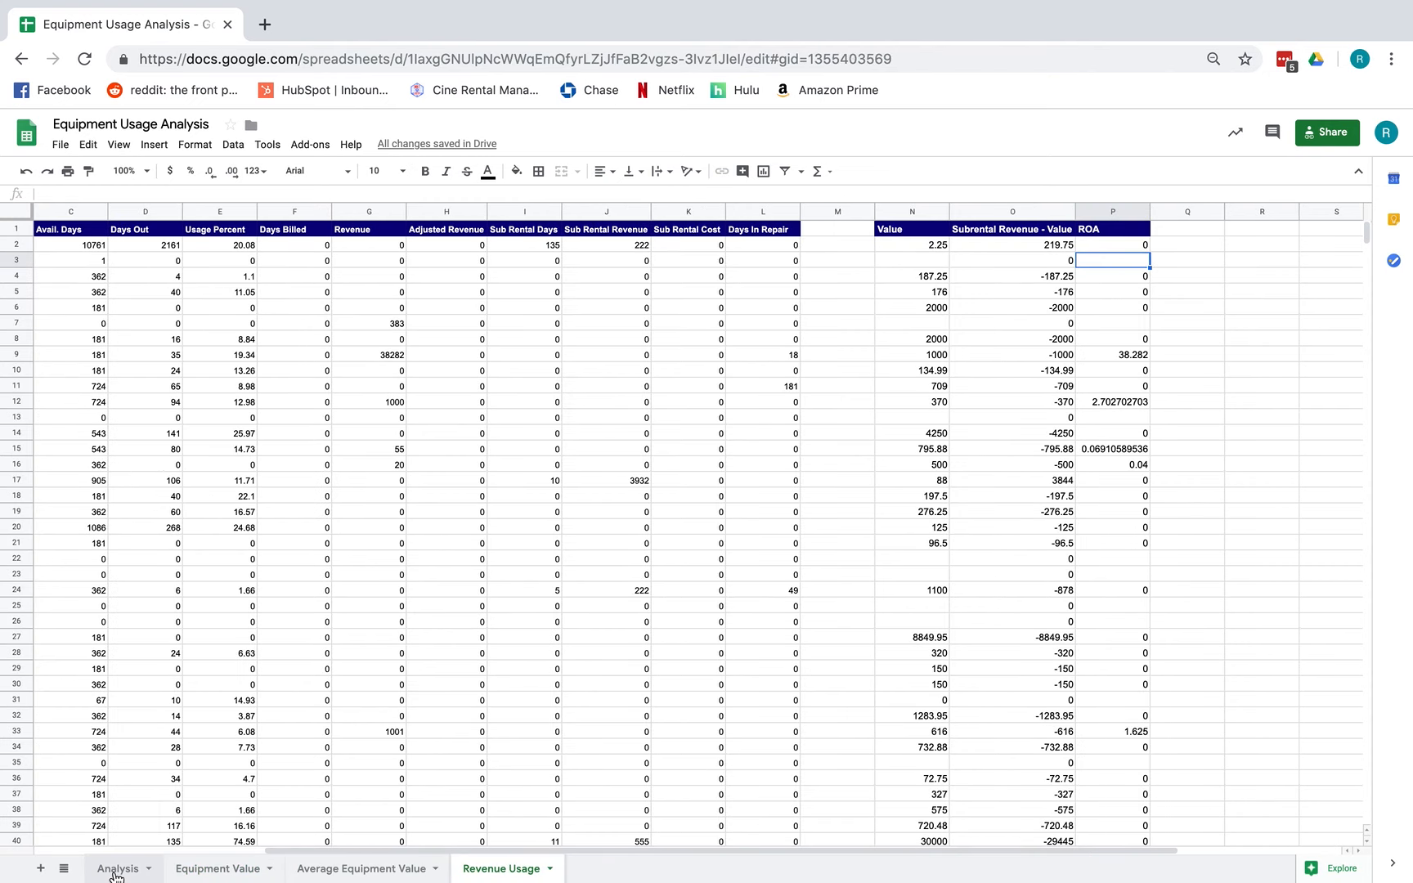